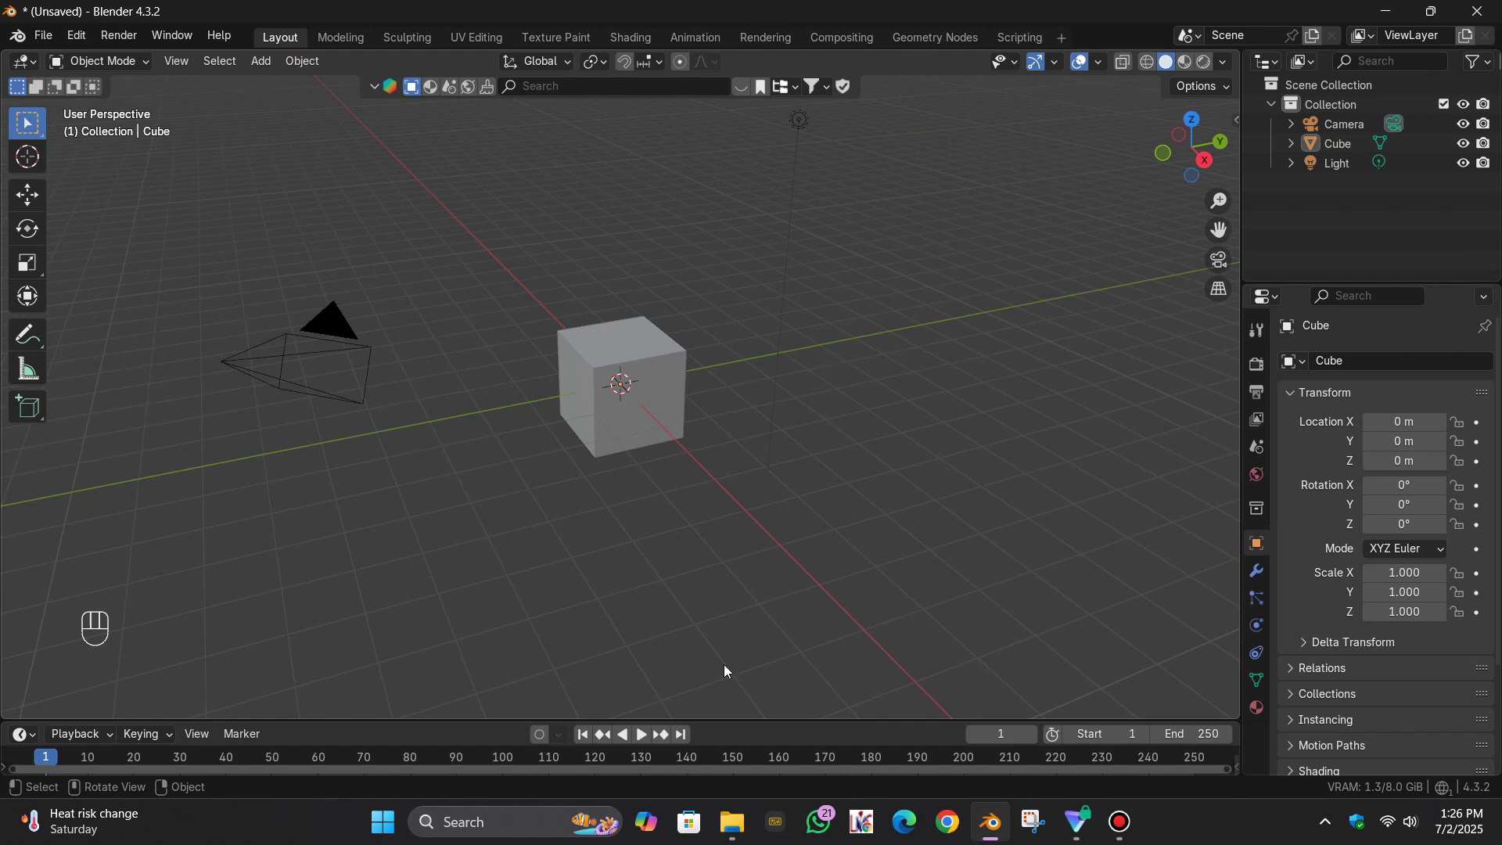
# Bring File Explorer forward and open the img 1 render folder
pyautogui.moveTo(749, 801)
pyautogui.click(759, 743)
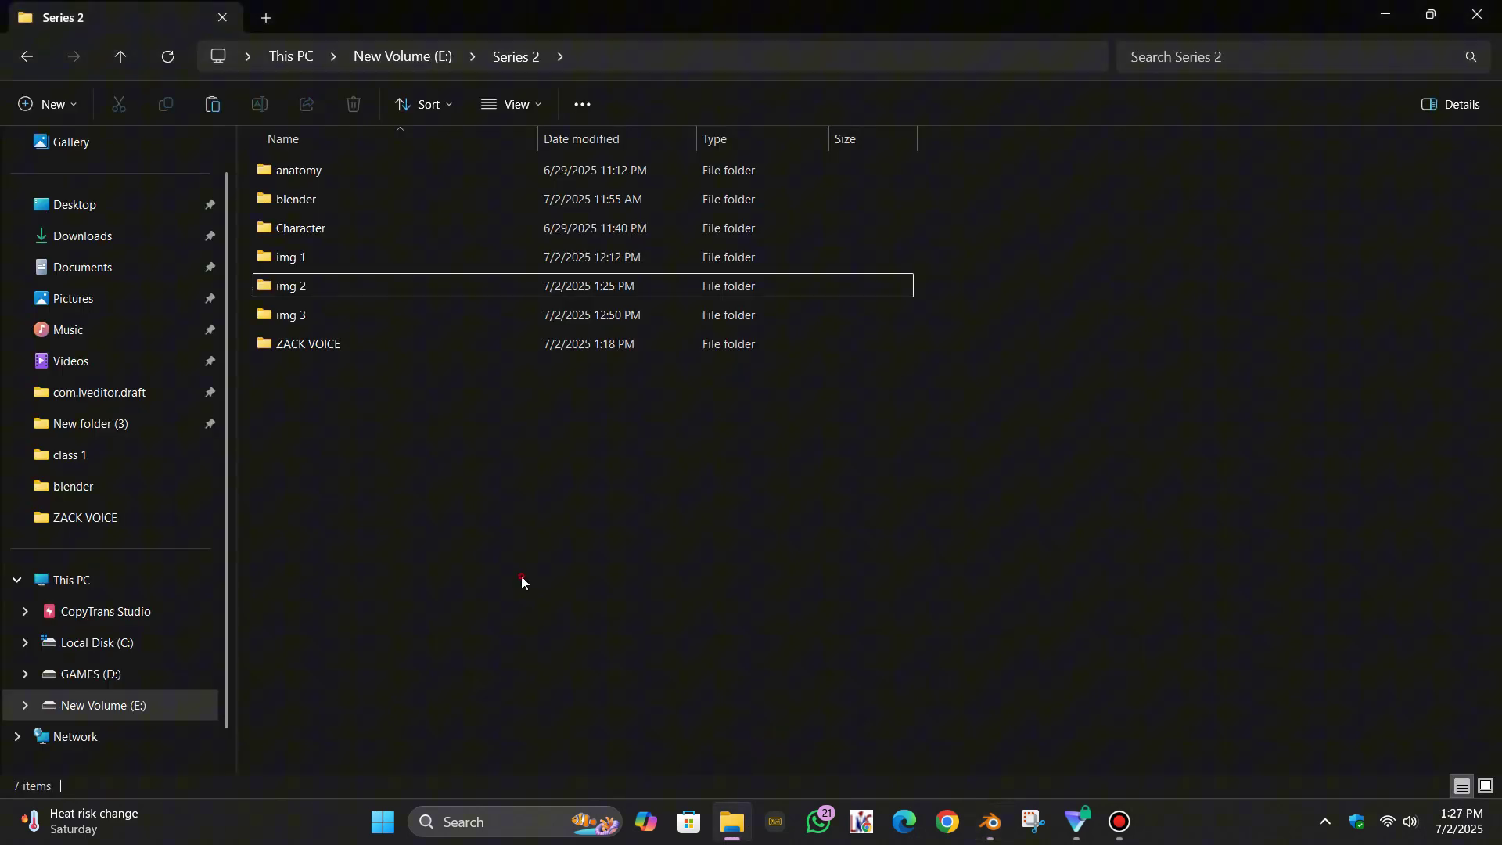
pyautogui.moveTo(948, 266); pyautogui.dragTo(798, 318)
pyautogui.press('Up')
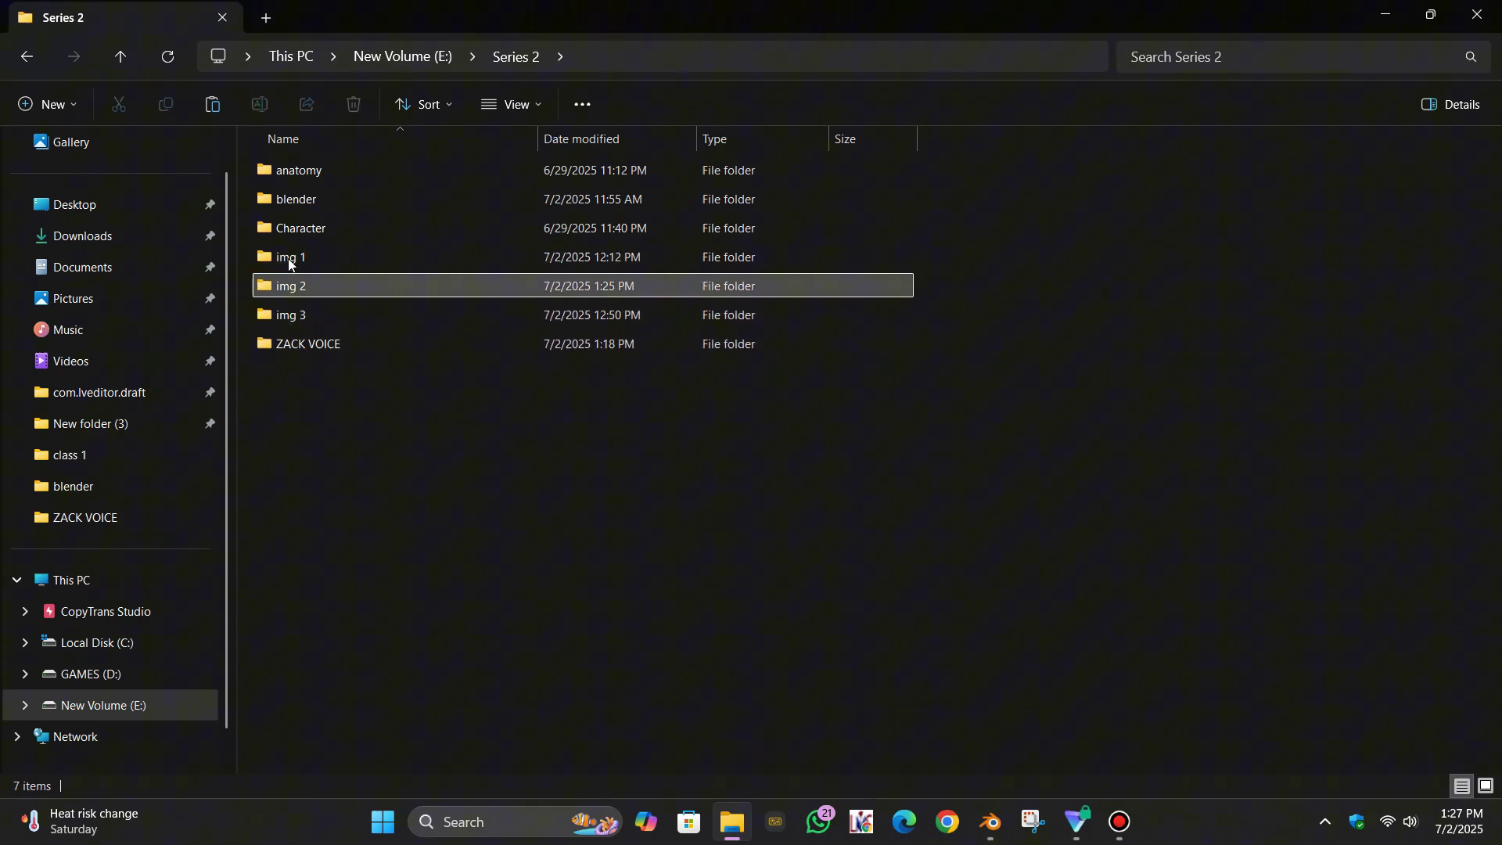
pyautogui.press('Up')
pyautogui.press('Return')
# Browse the 280 frames and preview 0002.png in Photos, then close it
pyautogui.scroll(-5, 387, 364)
pyautogui.scroll(5, 387, 365)
pyautogui.doubleClick(438, 190)
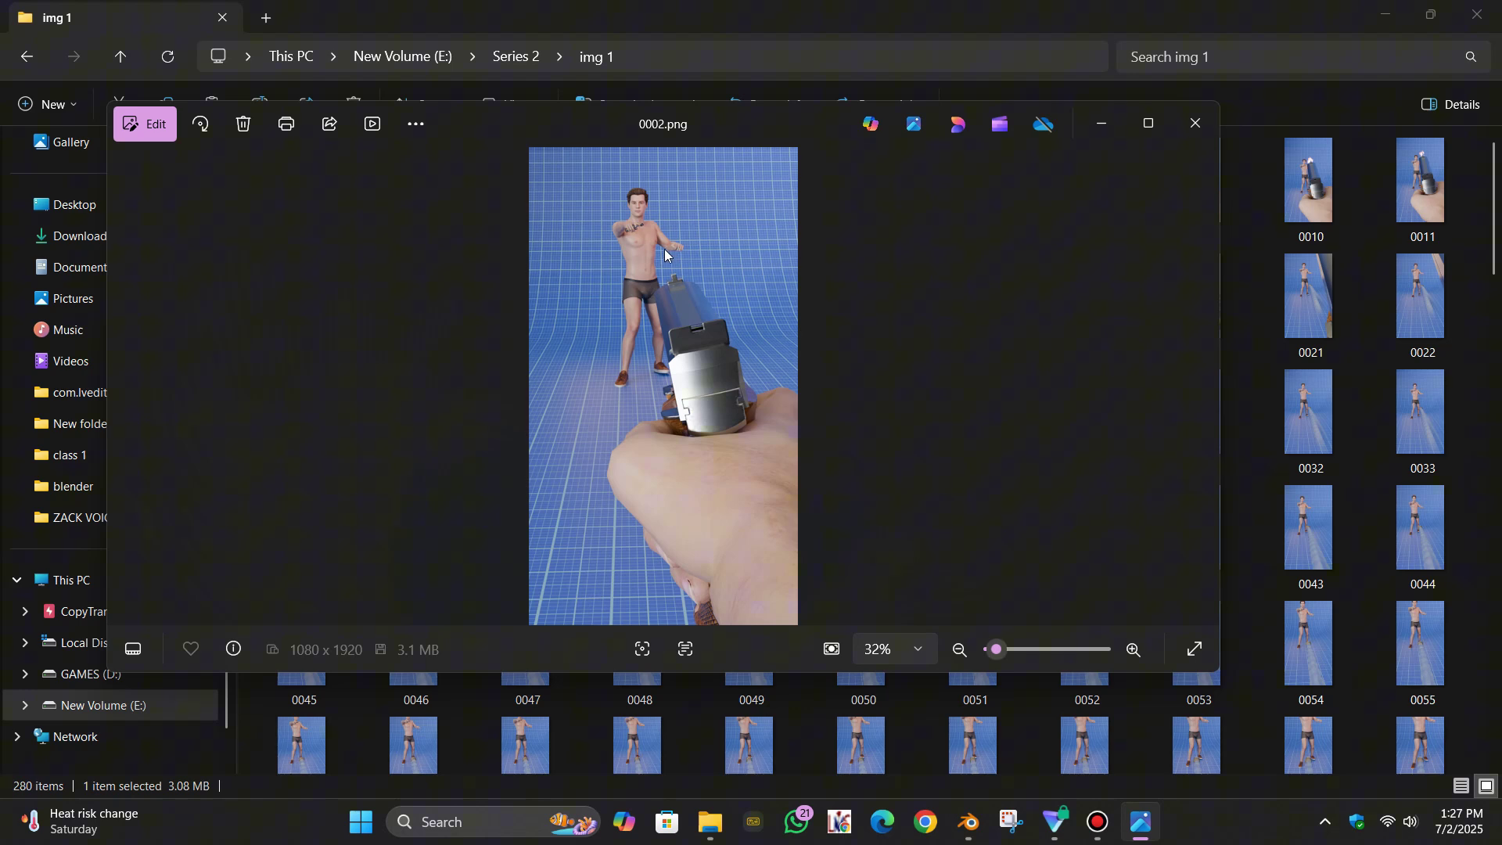
pyautogui.click(1176, 132)
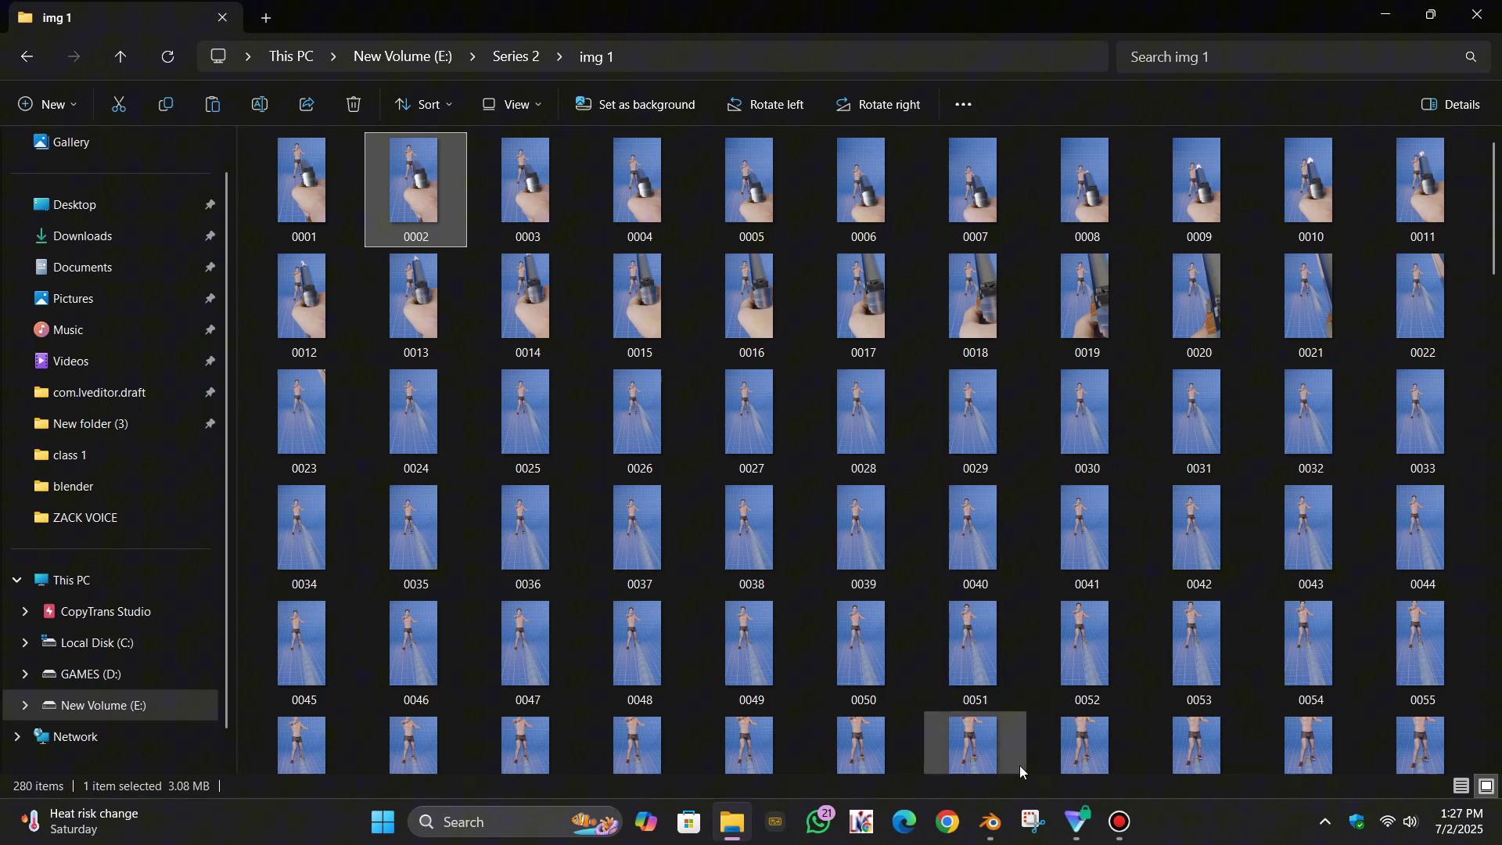
# Switch the 3D view to the Video Sequencer and add a Video Editing workspace
pyautogui.click(994, 831)
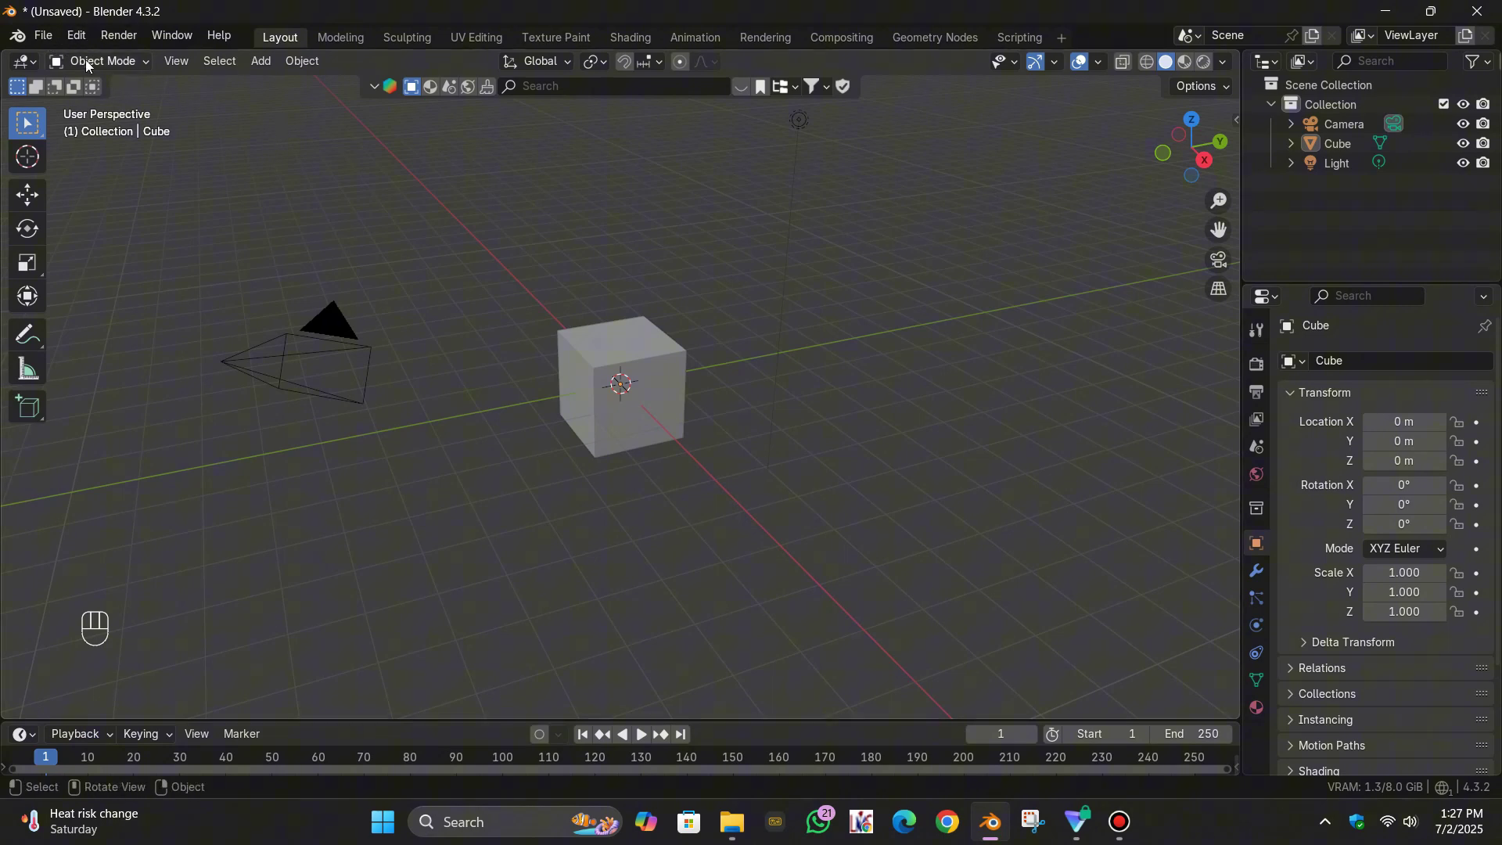
pyautogui.click(31, 62)
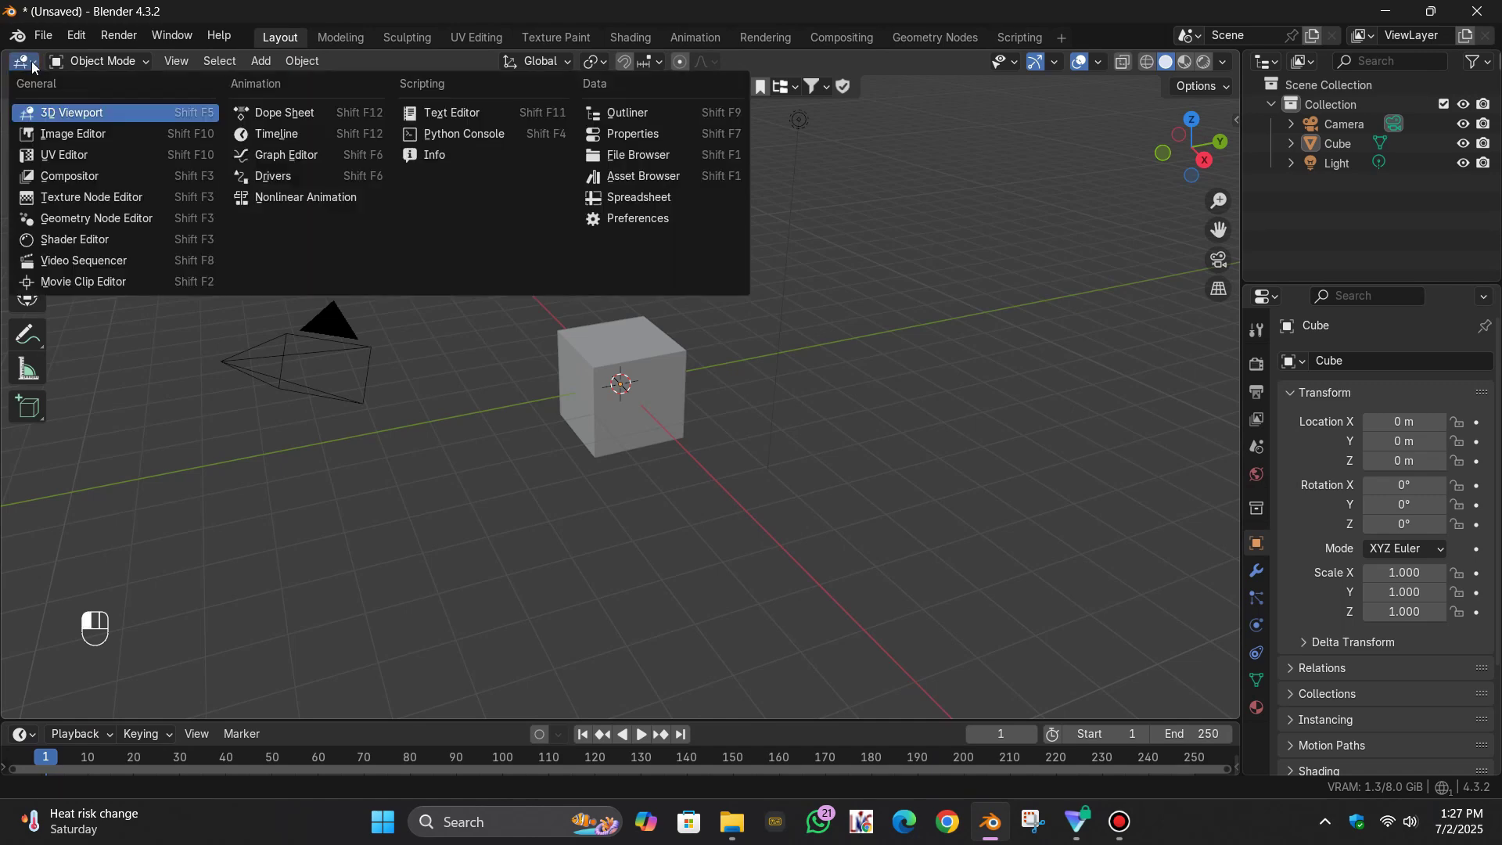
pyautogui.click(63, 262)
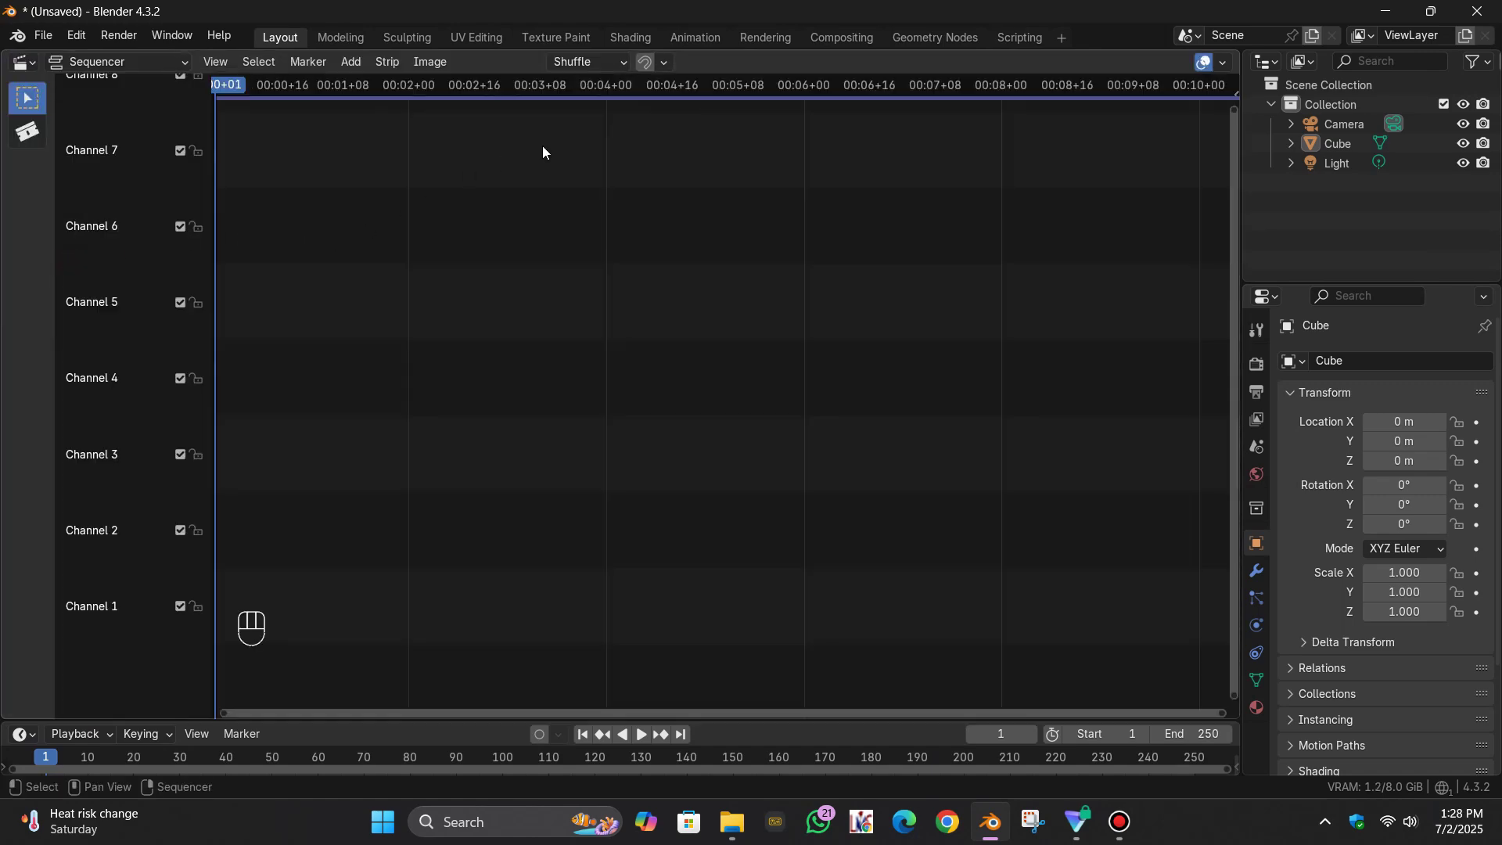
pyautogui.click(1064, 36)
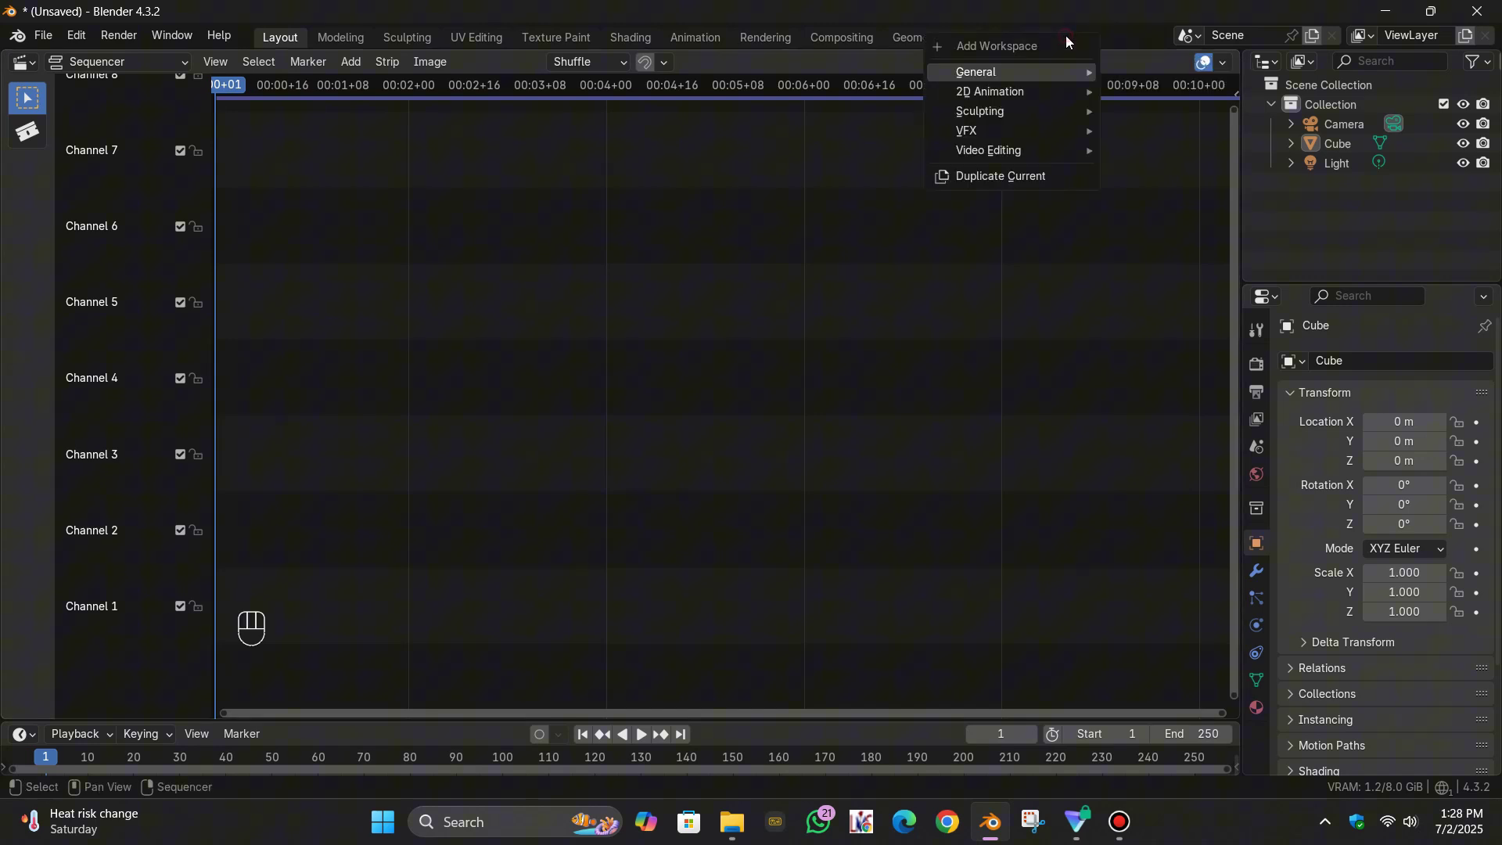
pyautogui.moveTo(982, 150)
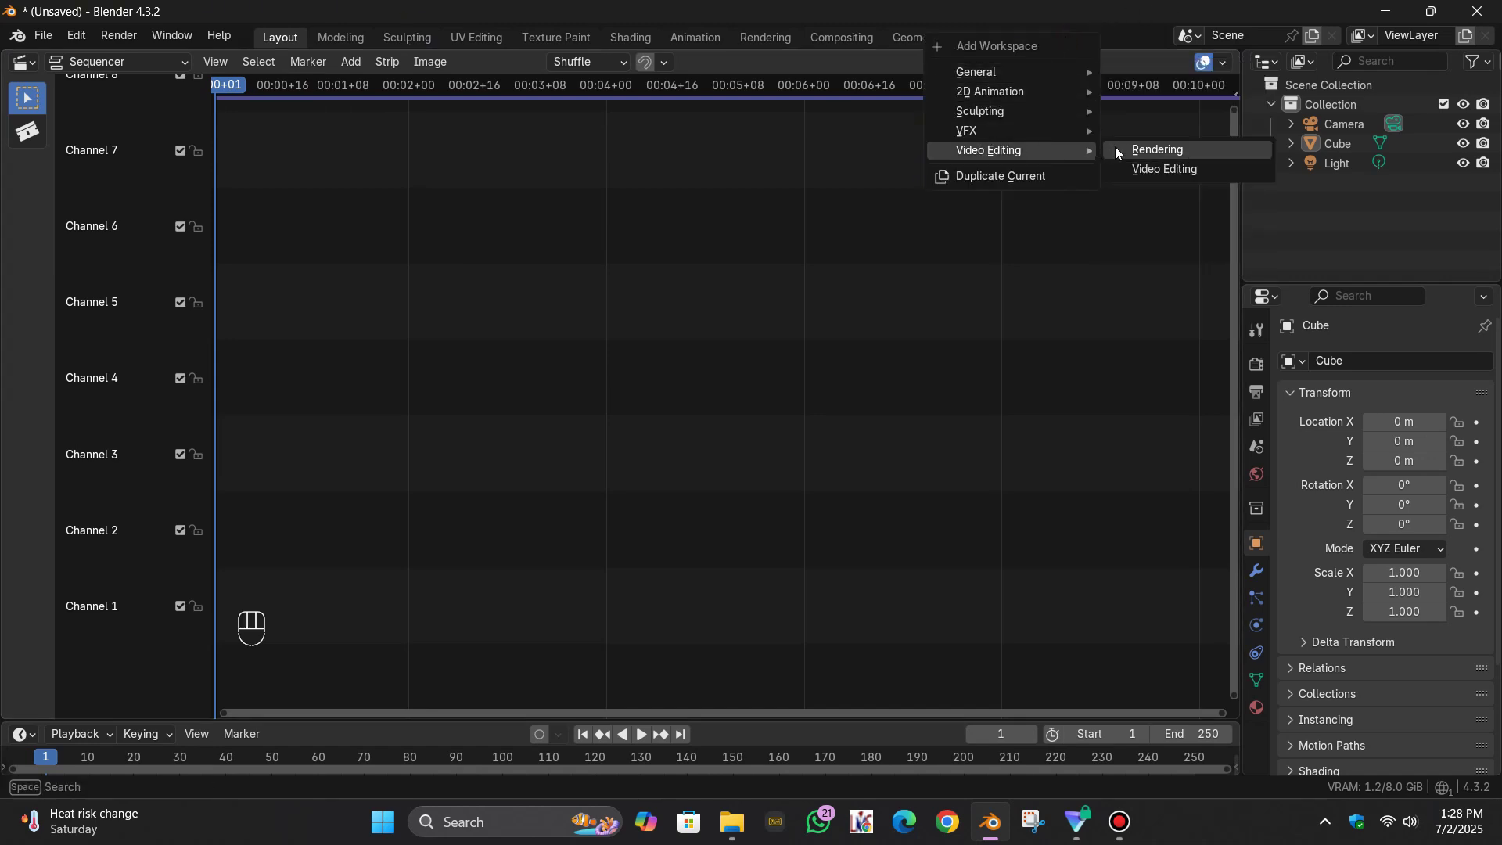
pyautogui.click(1141, 169)
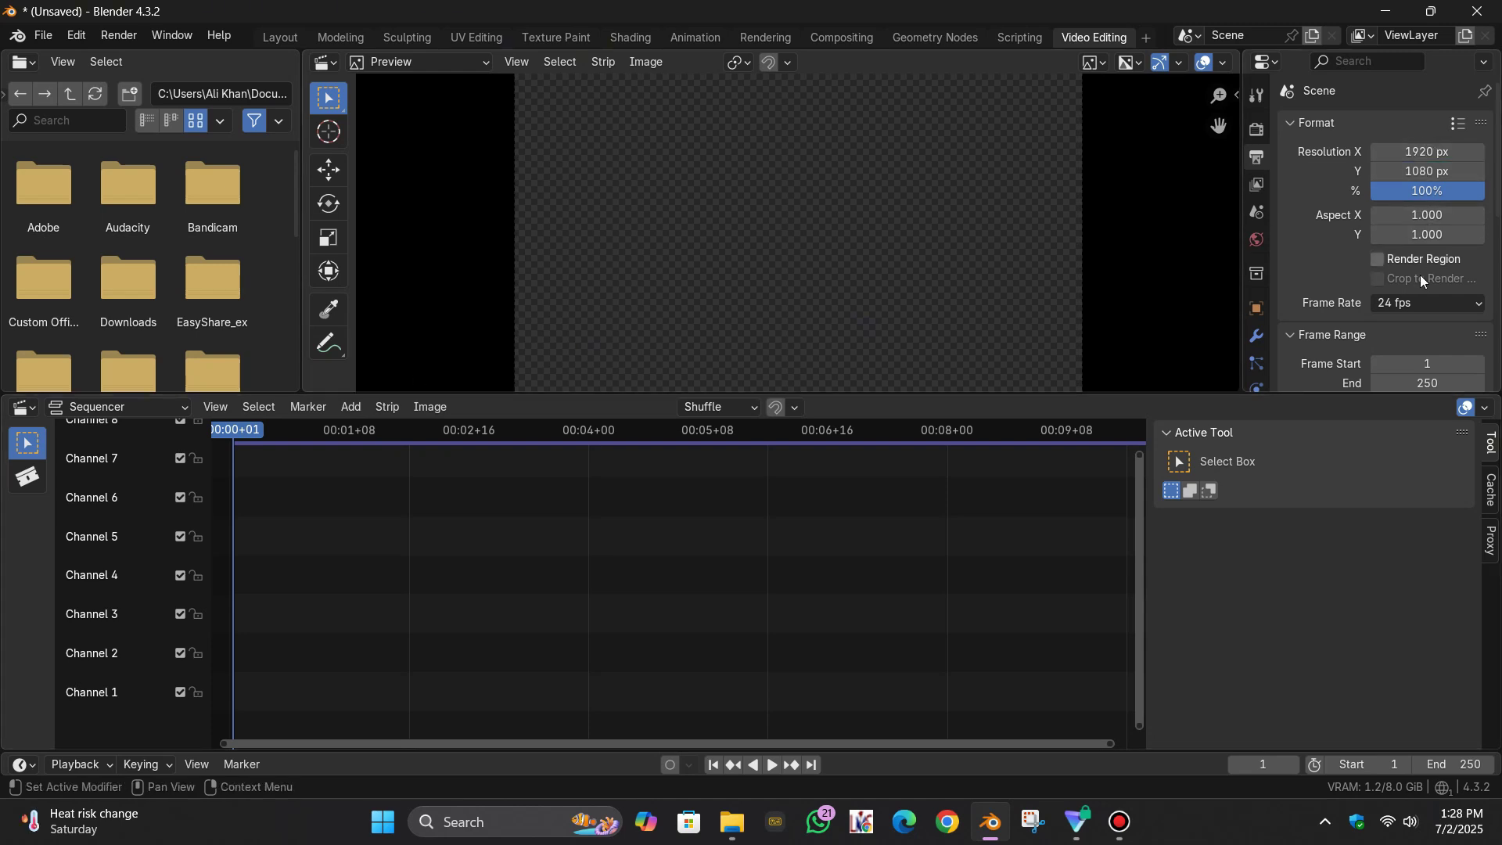
# Set 60 fps and 1080 × 1920 resolution, then enlarge the preview area
pyautogui.click(1400, 302)
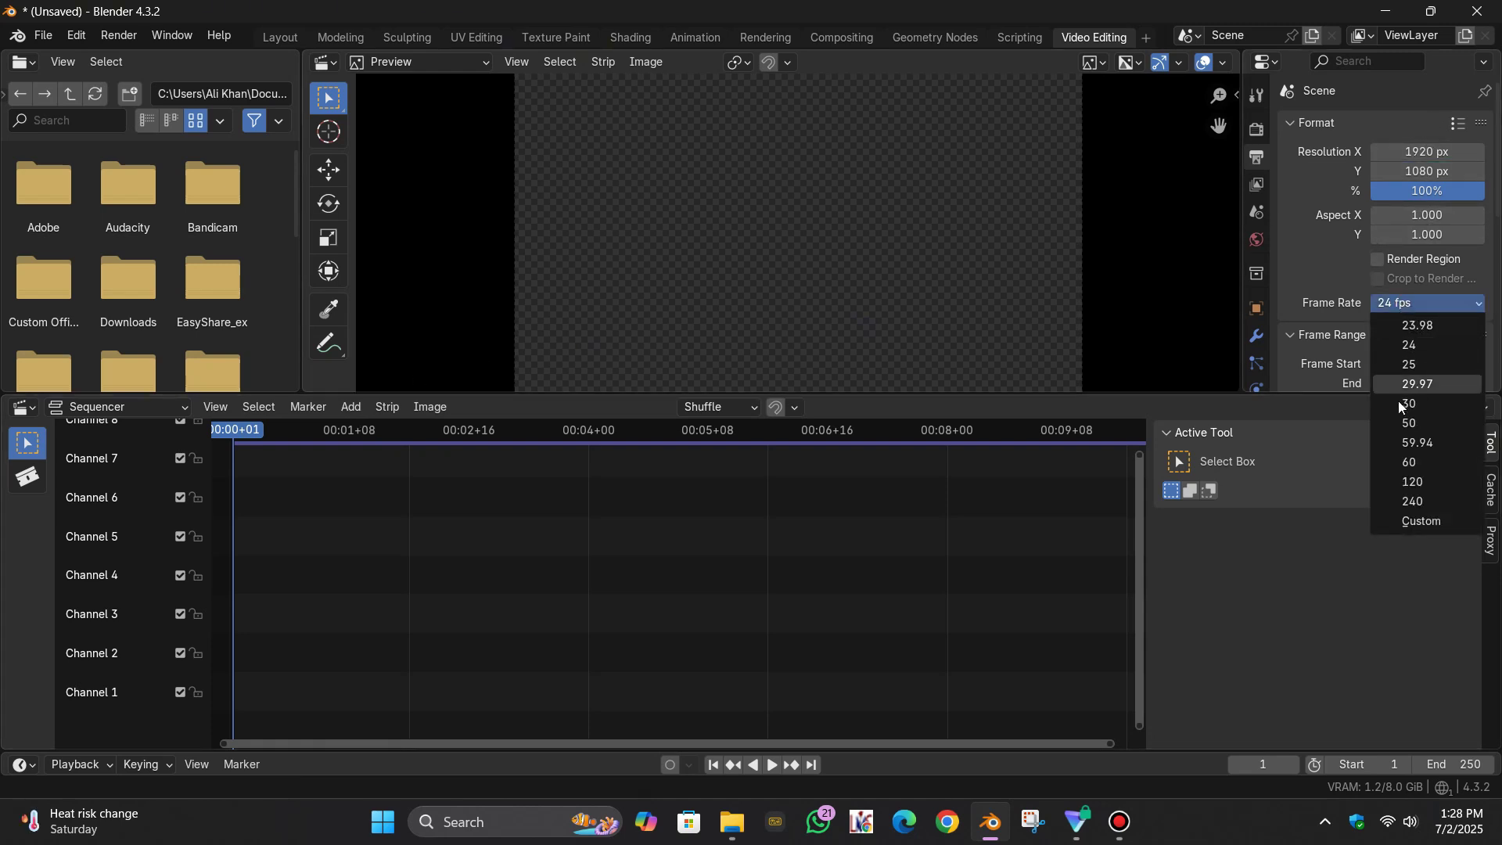
pyautogui.click(1405, 463)
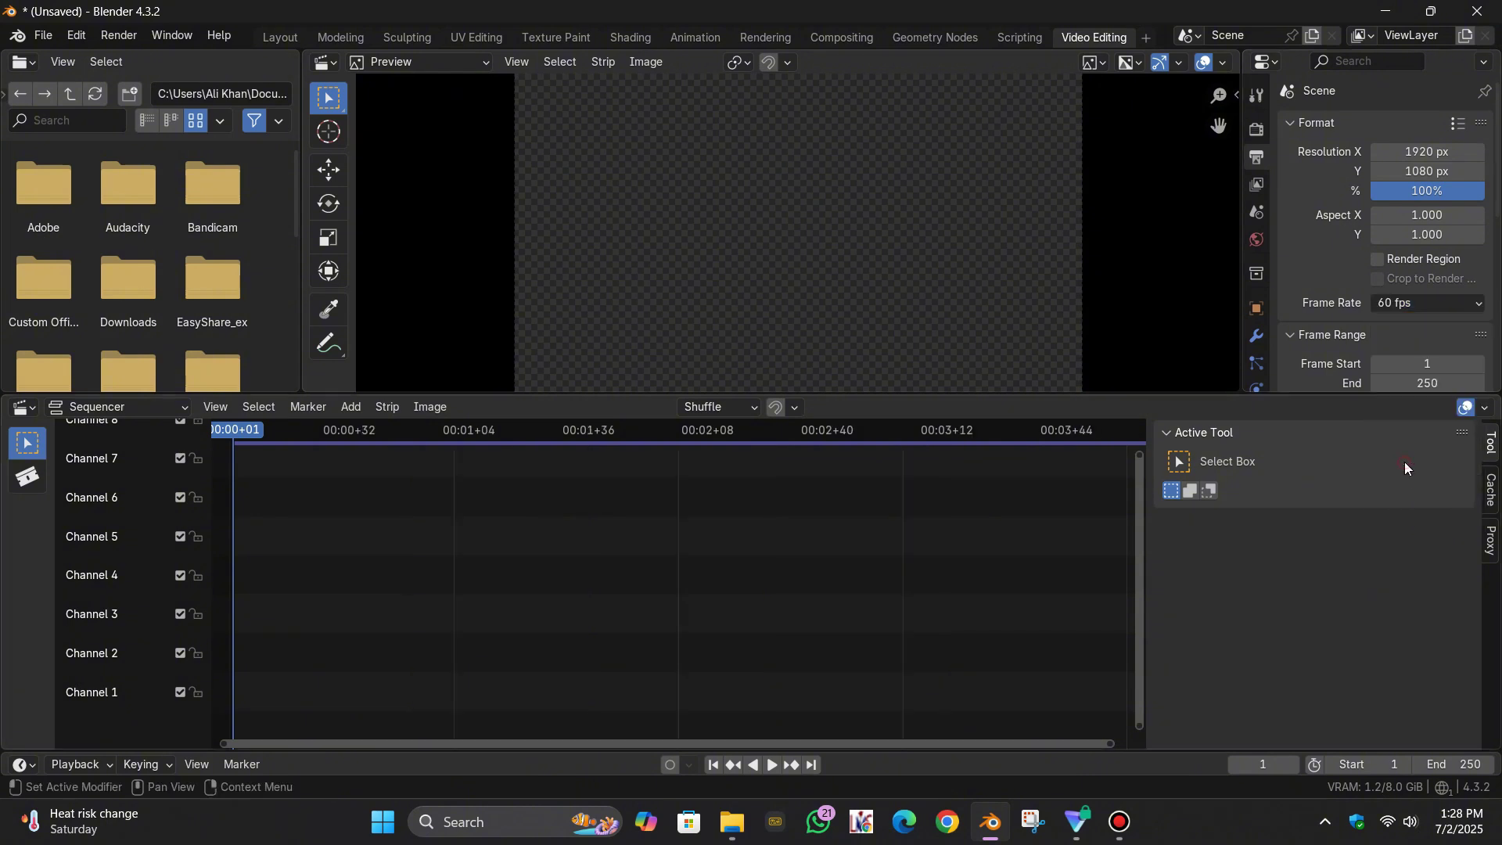
pyautogui.click(1430, 150)
pyautogui.write('1080')
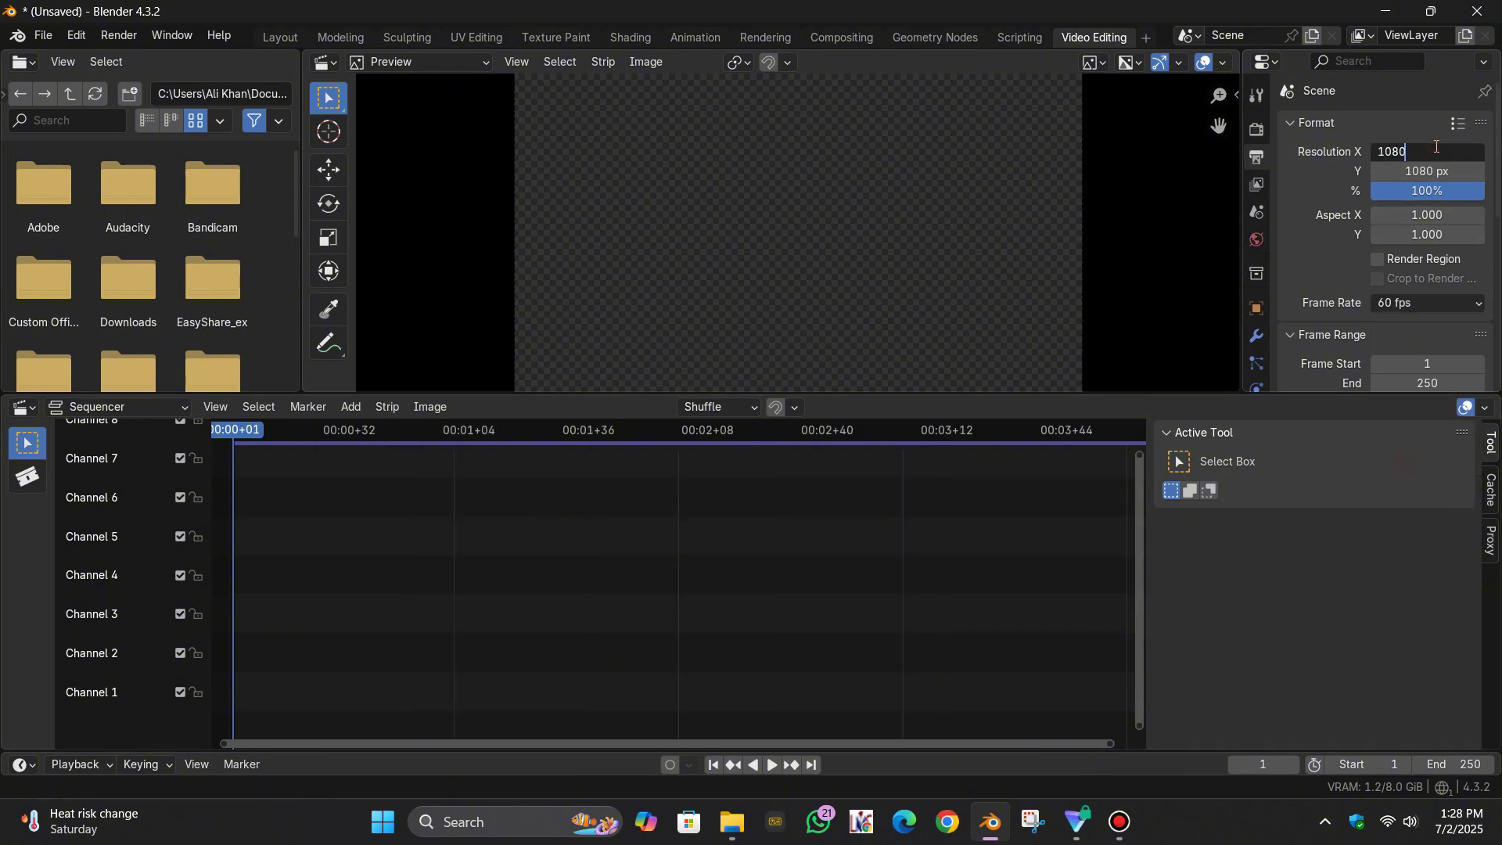
pyautogui.press('Return')
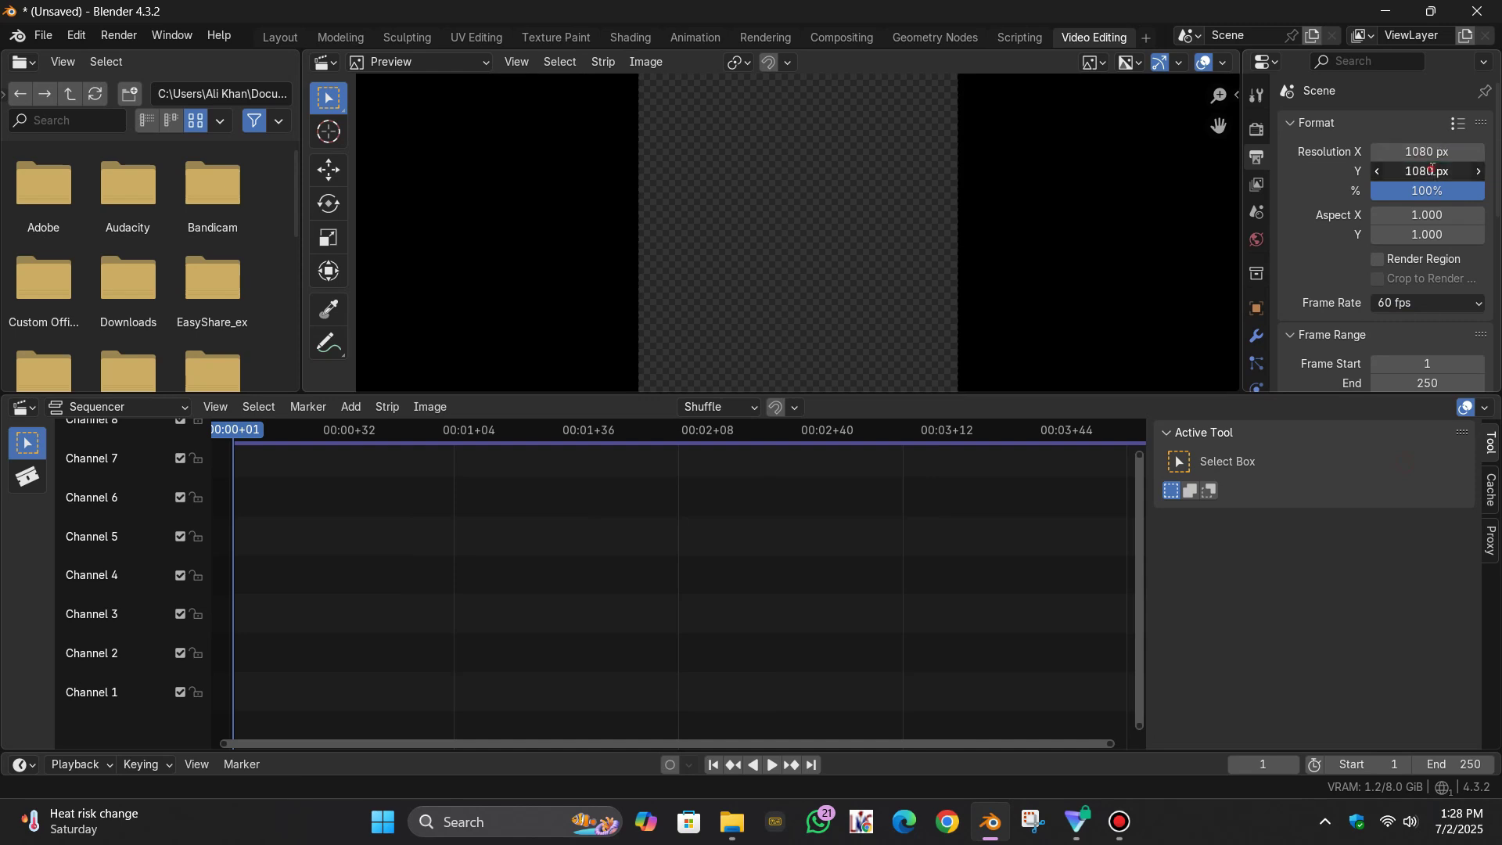
pyautogui.click(1431, 171)
pyautogui.write('1920')
pyautogui.press('Return')
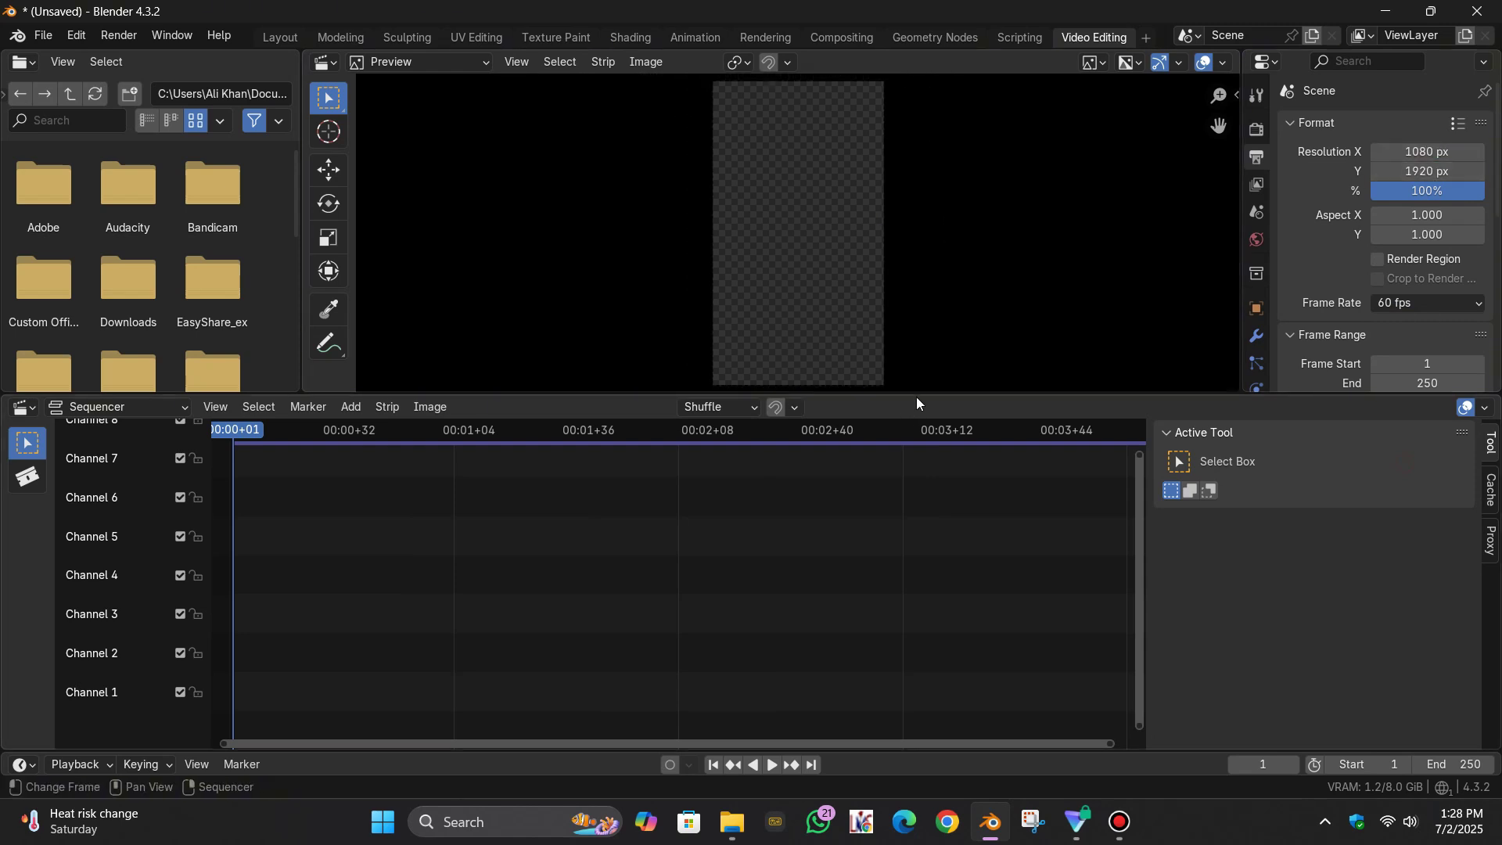
pyautogui.moveTo(915, 396); pyautogui.dragTo(931, 539)
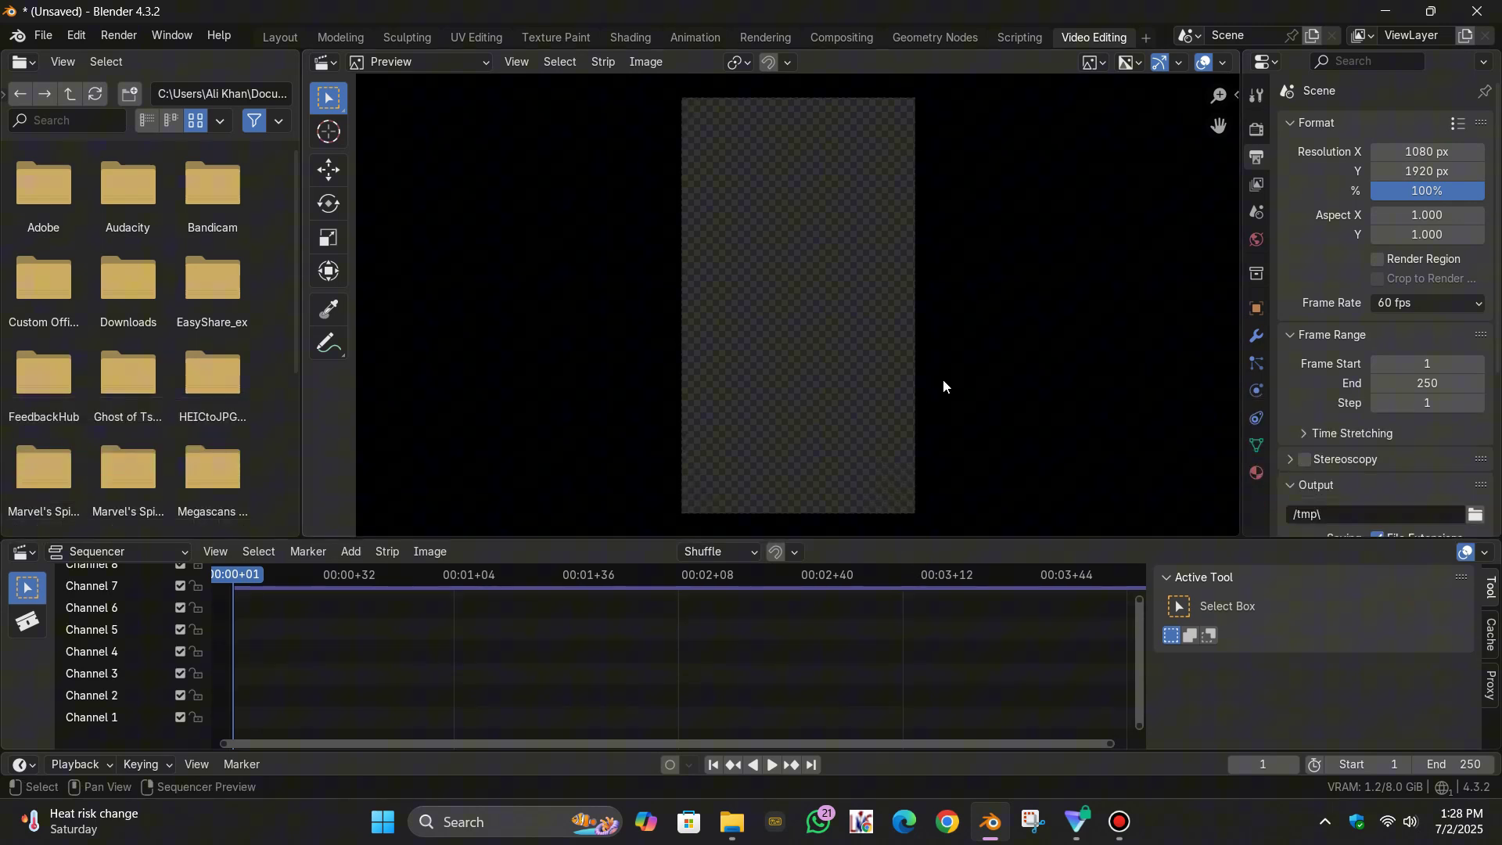
pyautogui.scroll(-2, 1409, 358)
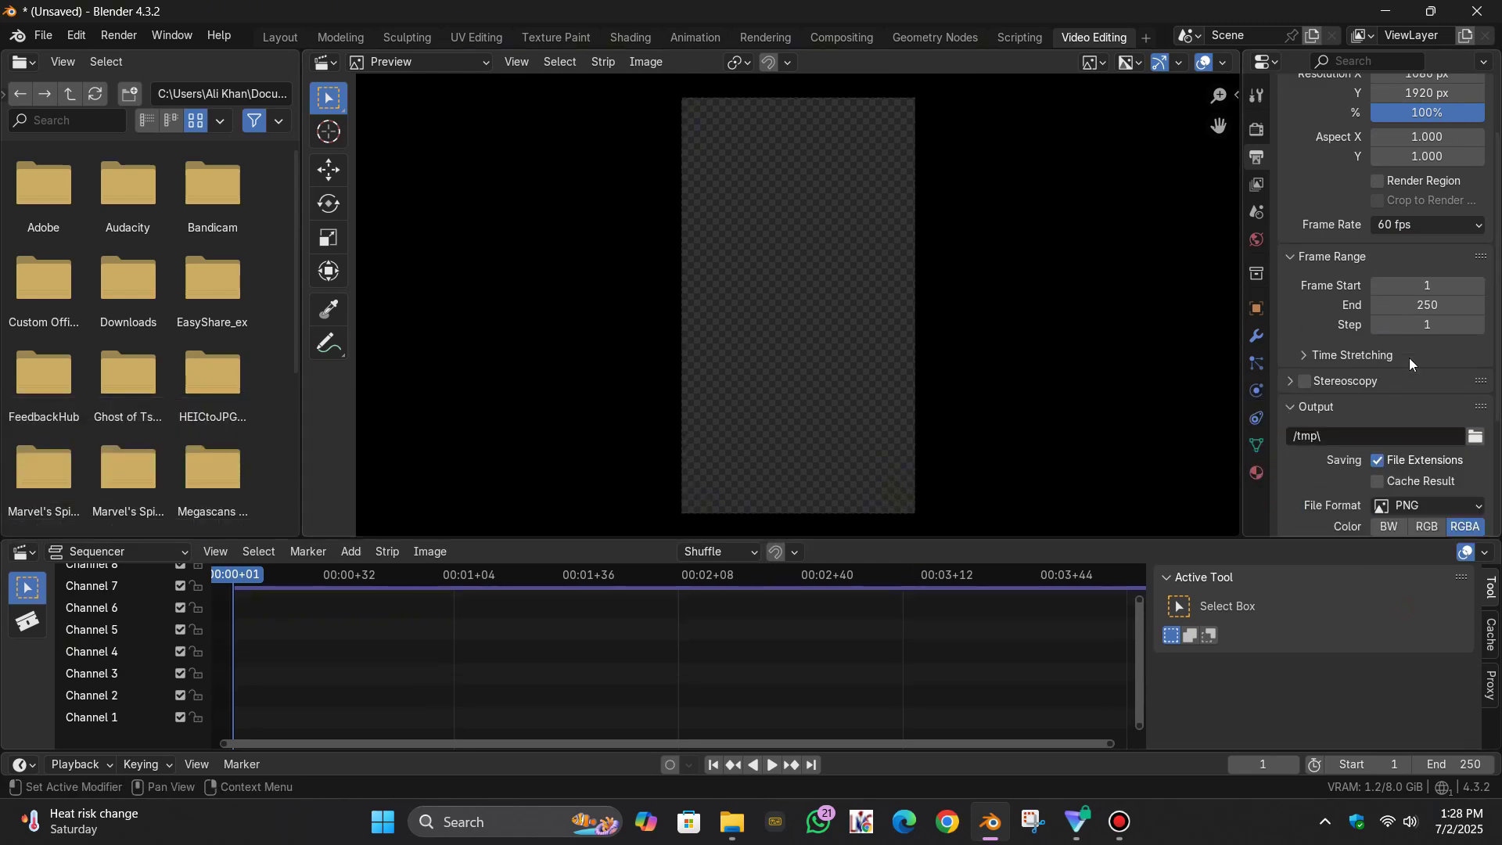
# Create a 'final render' folder in E:\Series 2 and accept it as the output path
pyautogui.click(1474, 439)
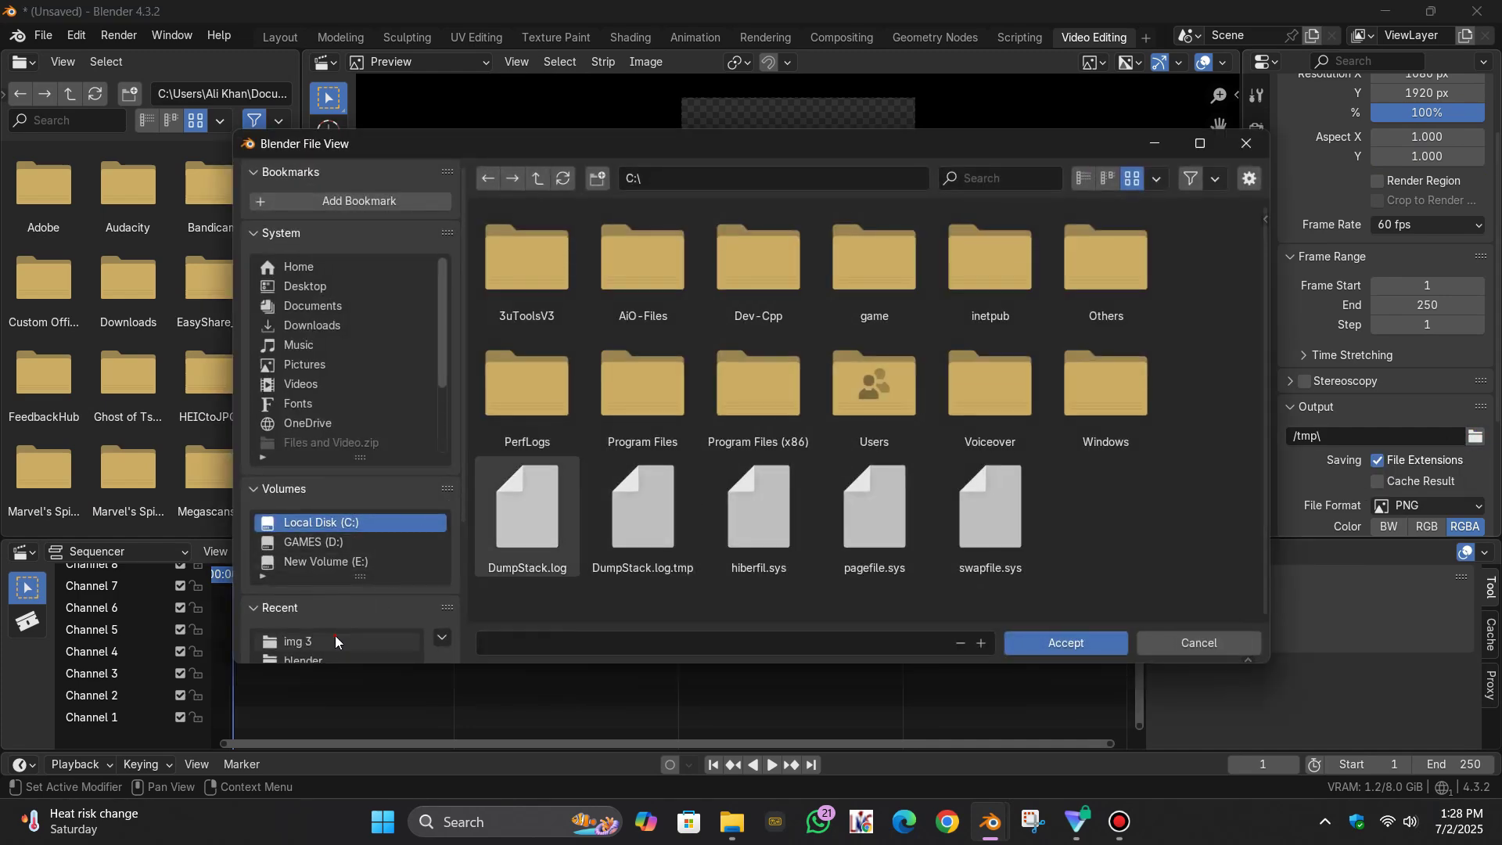
pyautogui.click(395, 641)
pyautogui.click(543, 186)
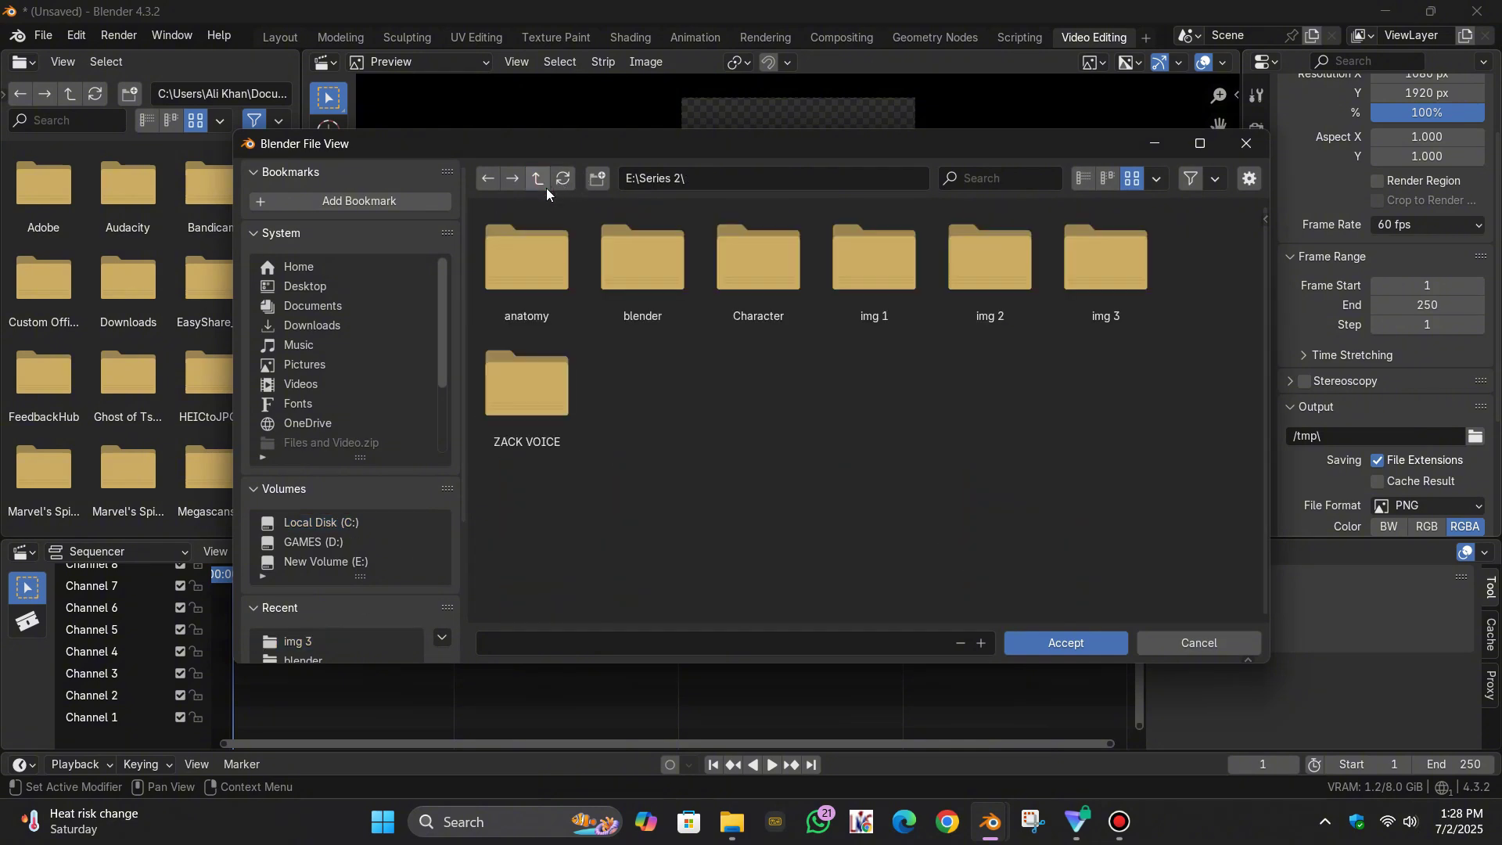
pyautogui.click(599, 180)
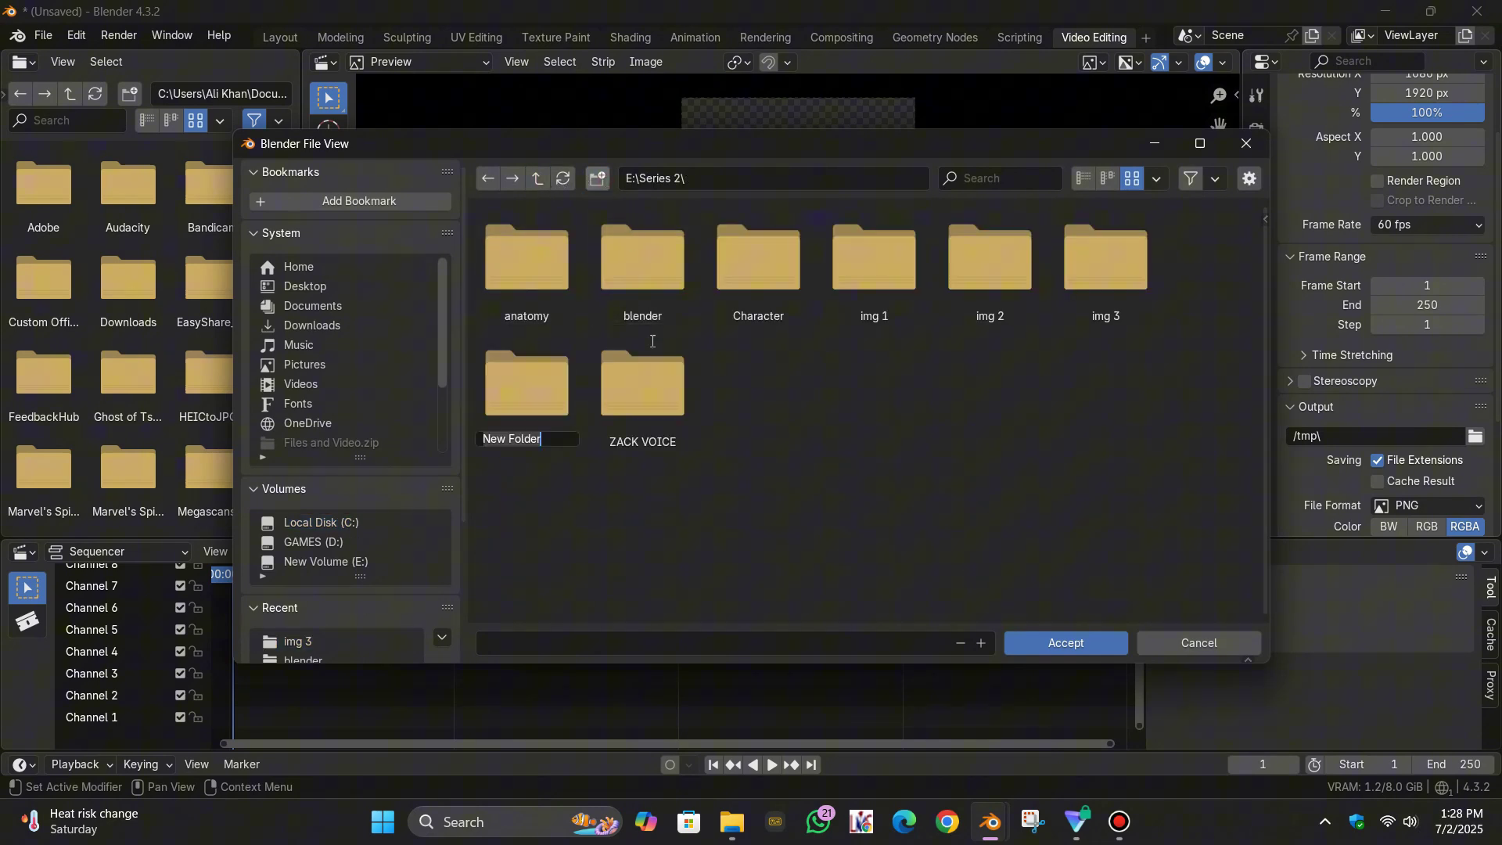
pyautogui.write('final render')
pyautogui.press('Return')
pyautogui.click(889, 279)
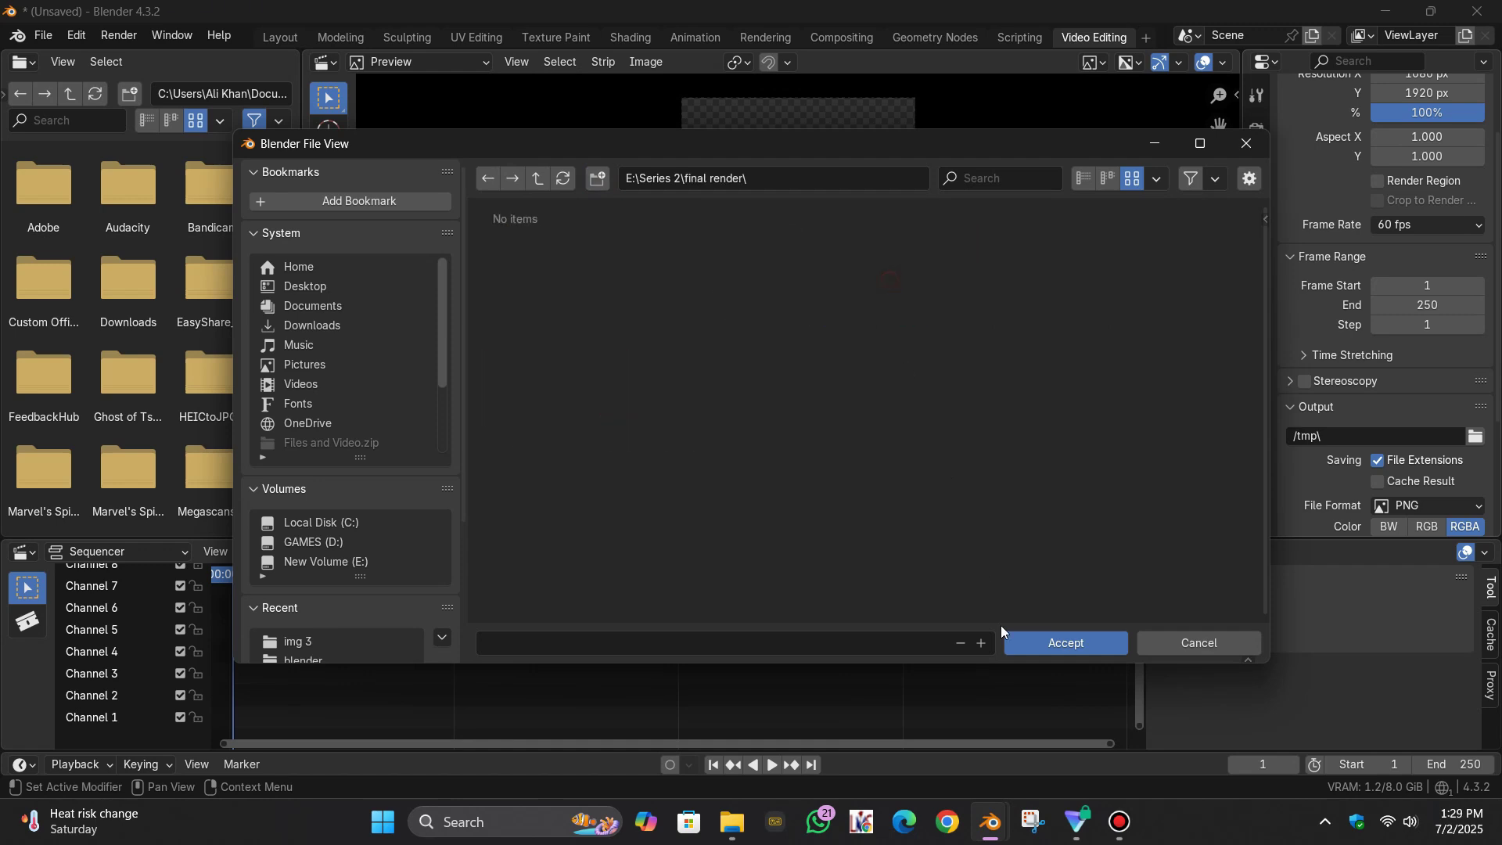
pyautogui.click(1039, 642)
pyautogui.scroll(-4, 1362, 420)
# Set the output file format to FFmpeg Video and expand the Encoding settings
pyautogui.click(1410, 388)
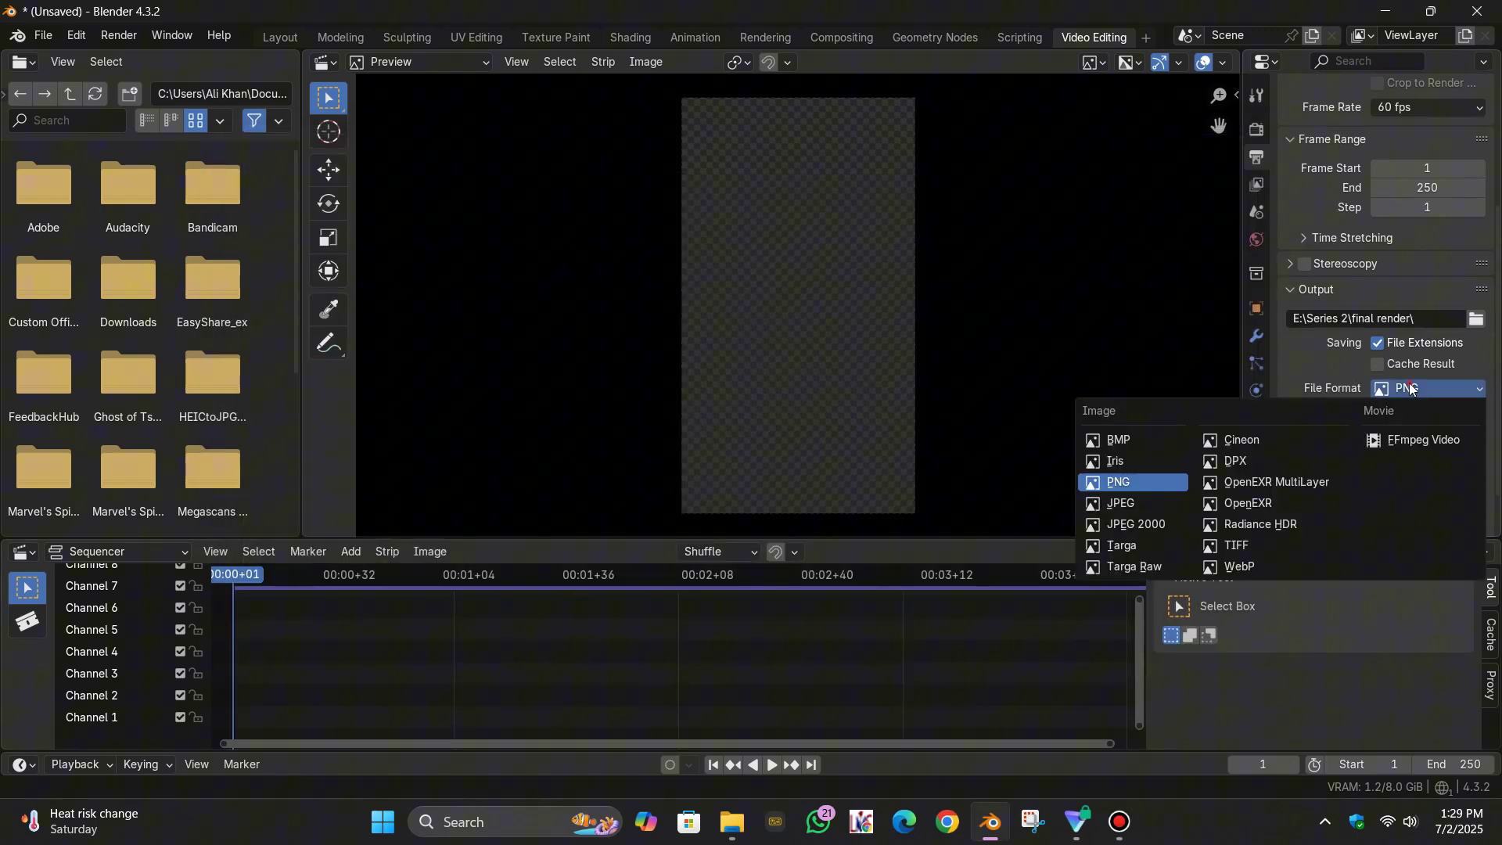
pyautogui.click(1414, 443)
pyautogui.click(1353, 468)
pyautogui.scroll(-2, 1353, 467)
# Choose the MPEG-4 container and Lossless output quality
pyautogui.click(1391, 422)
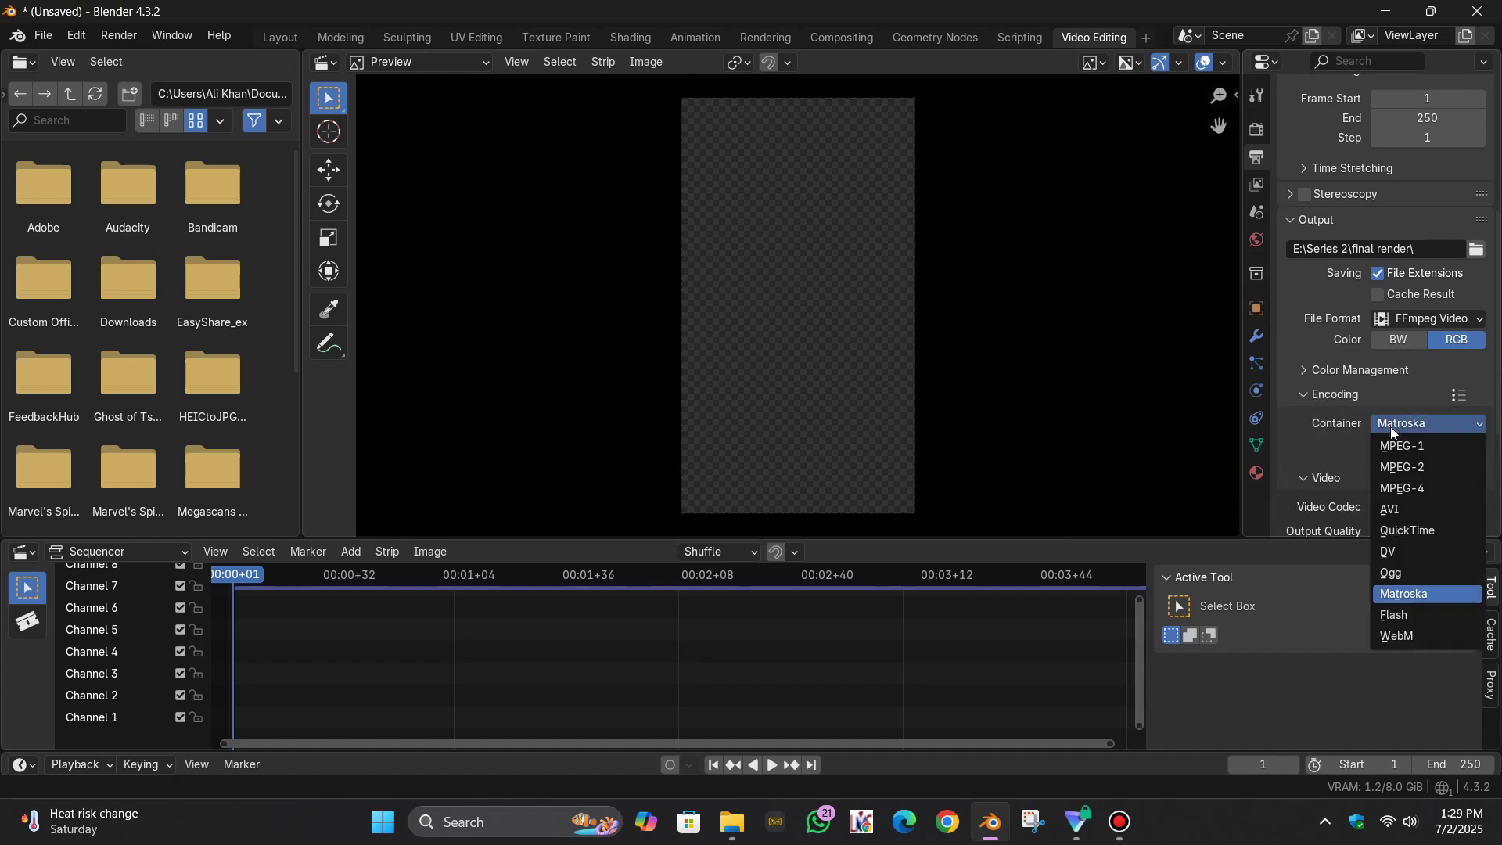
pyautogui.click(1410, 488)
pyautogui.scroll(-5, 1388, 438)
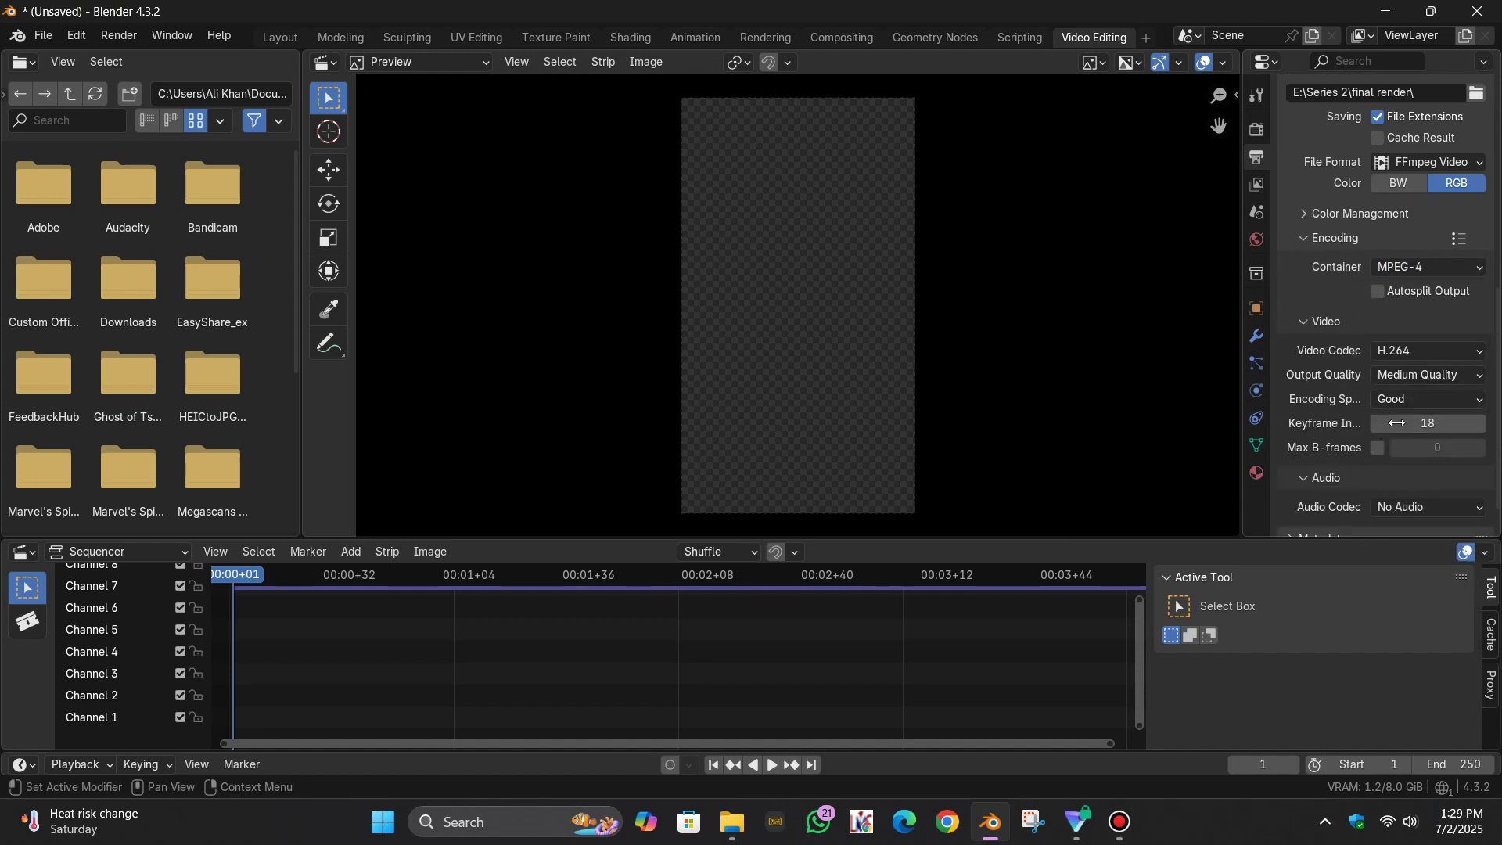
pyautogui.scroll(-1, 1397, 425)
pyautogui.scroll(1, 1397, 424)
pyautogui.click(1407, 376)
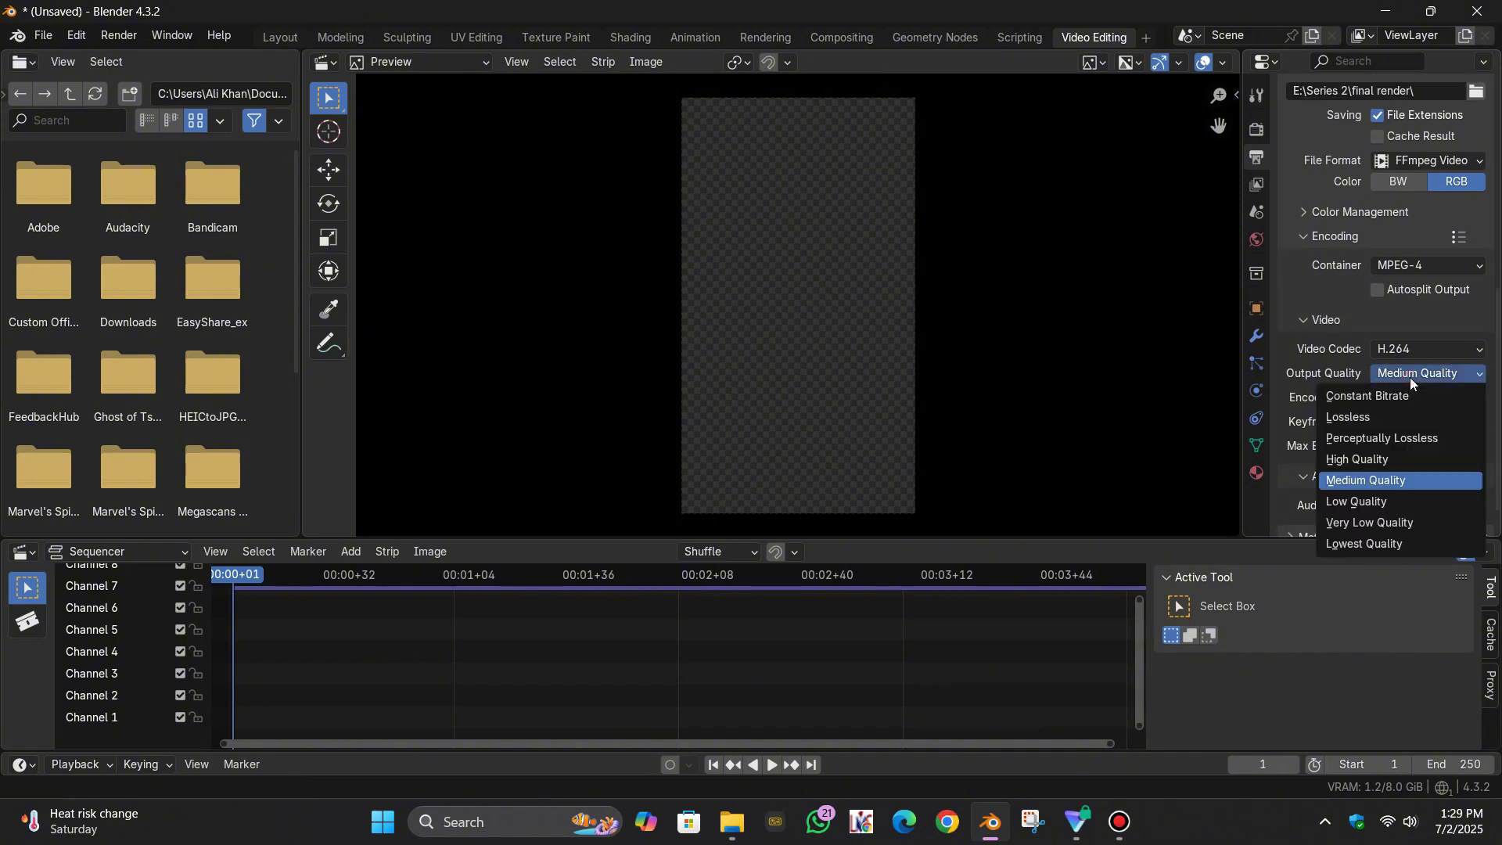
pyautogui.click(1352, 419)
pyautogui.scroll(12, 1353, 415)
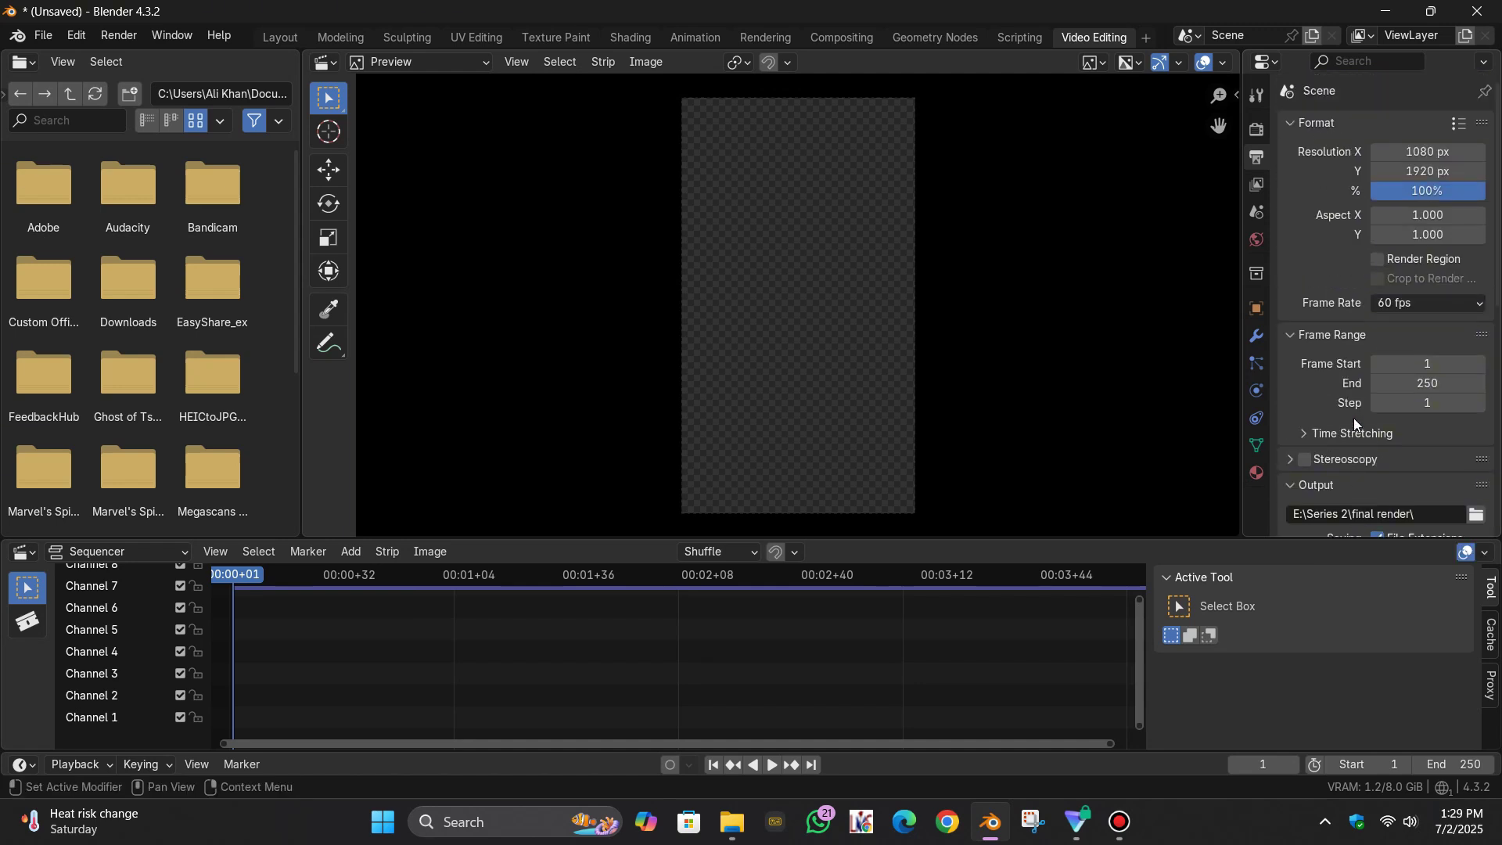
# Start an Image/Sequence strip and browse into E:\Series 2\img 1
pyautogui.click(351, 553)
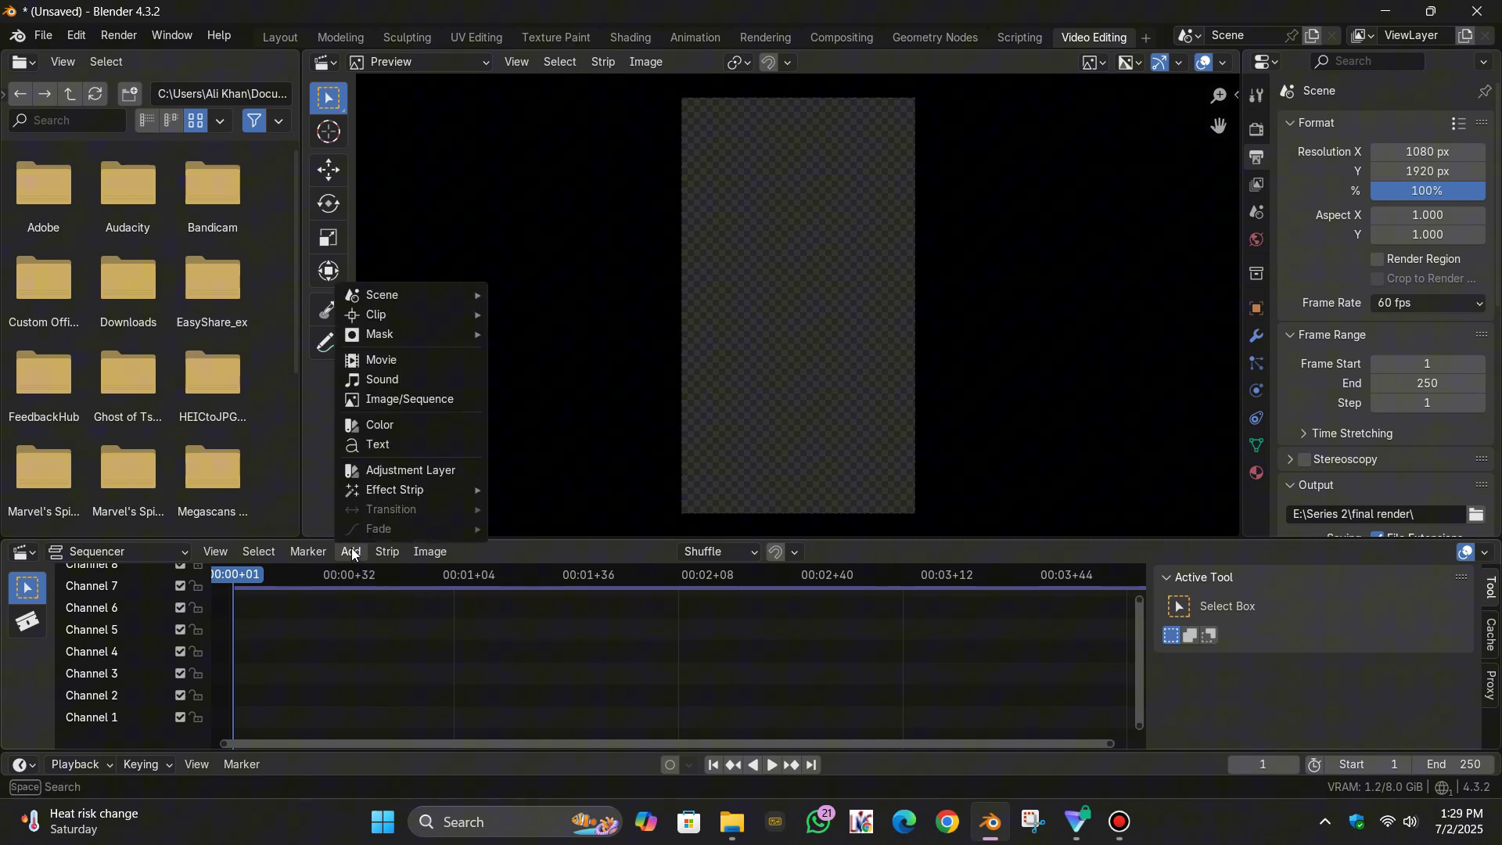
pyautogui.click(392, 398)
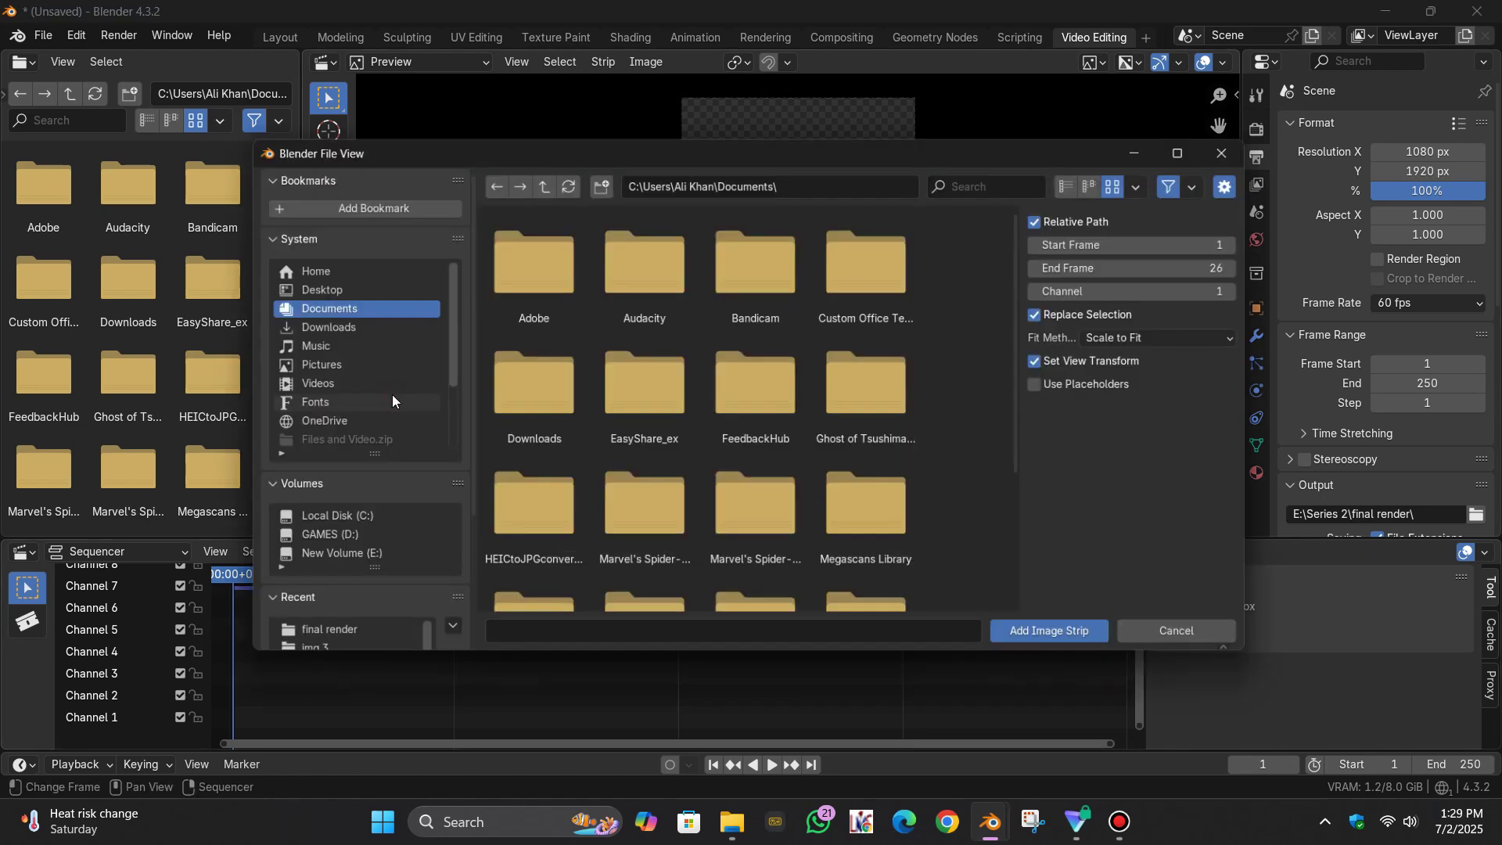
pyautogui.click(334, 655)
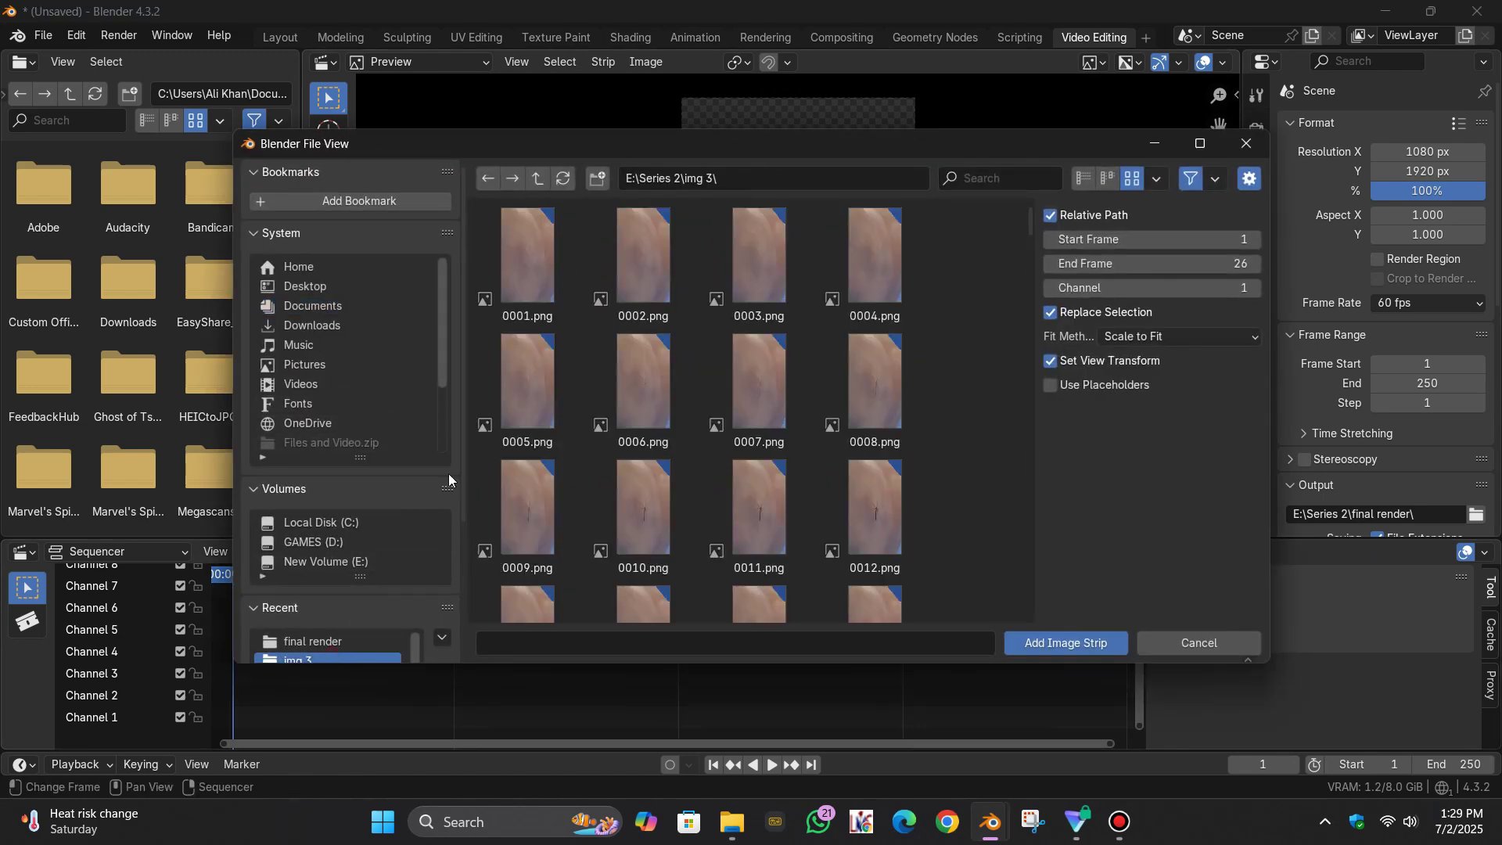
pyautogui.click(540, 178)
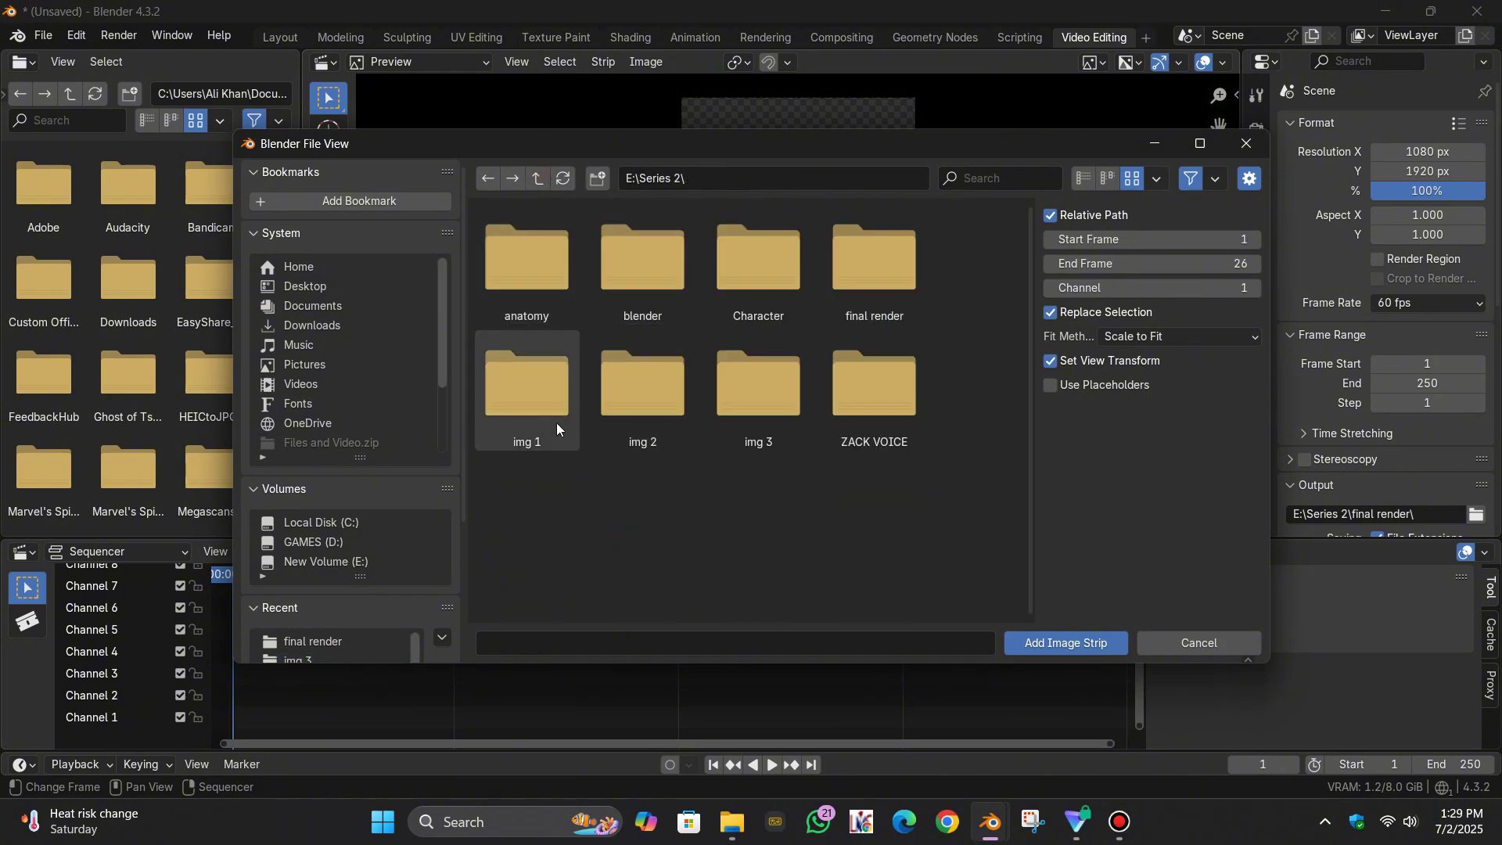
pyautogui.click(540, 403)
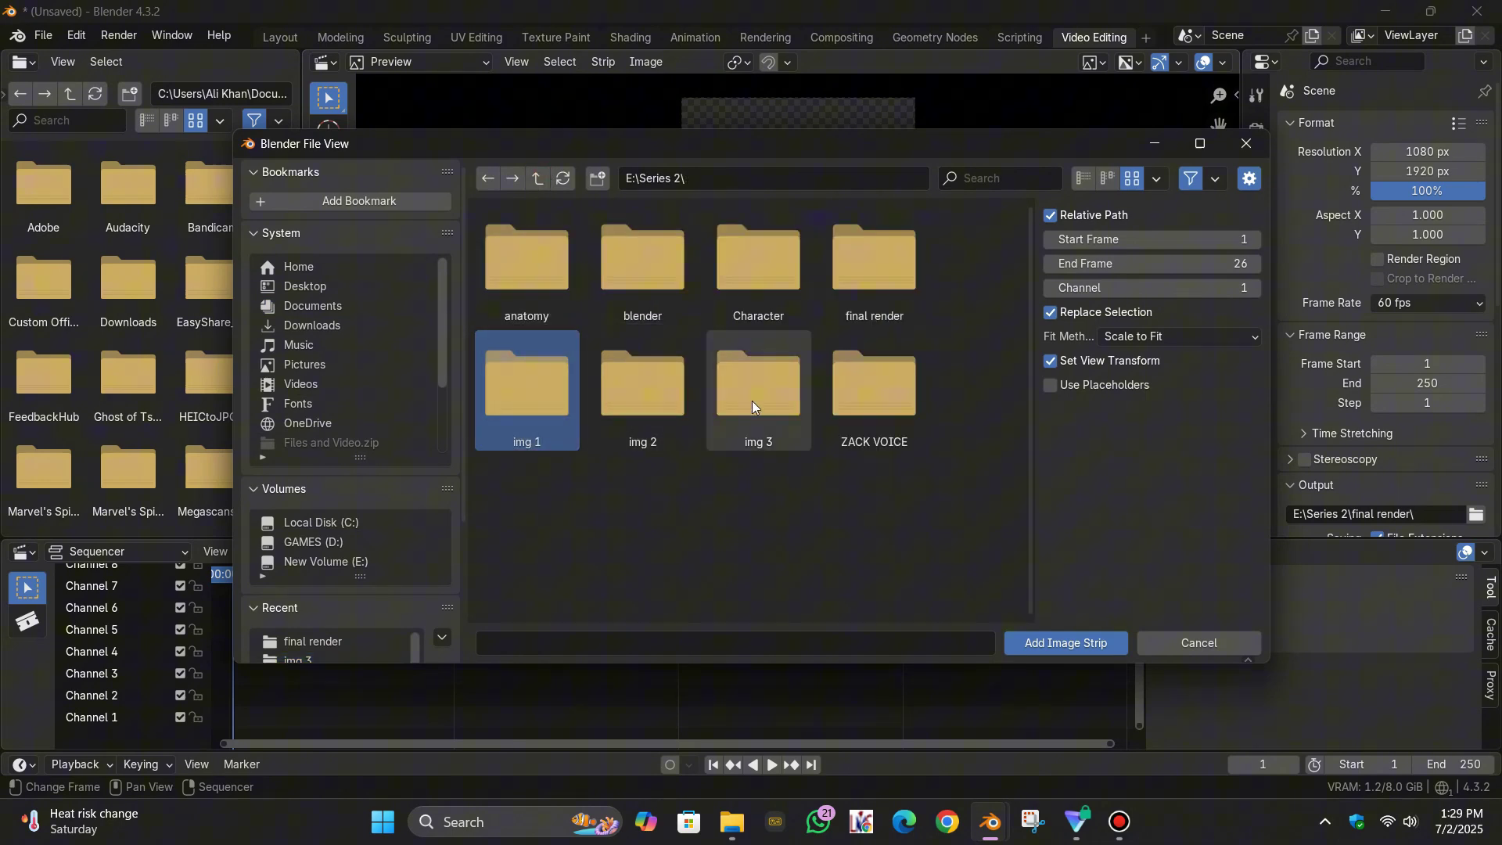
pyautogui.doubleClick(543, 407)
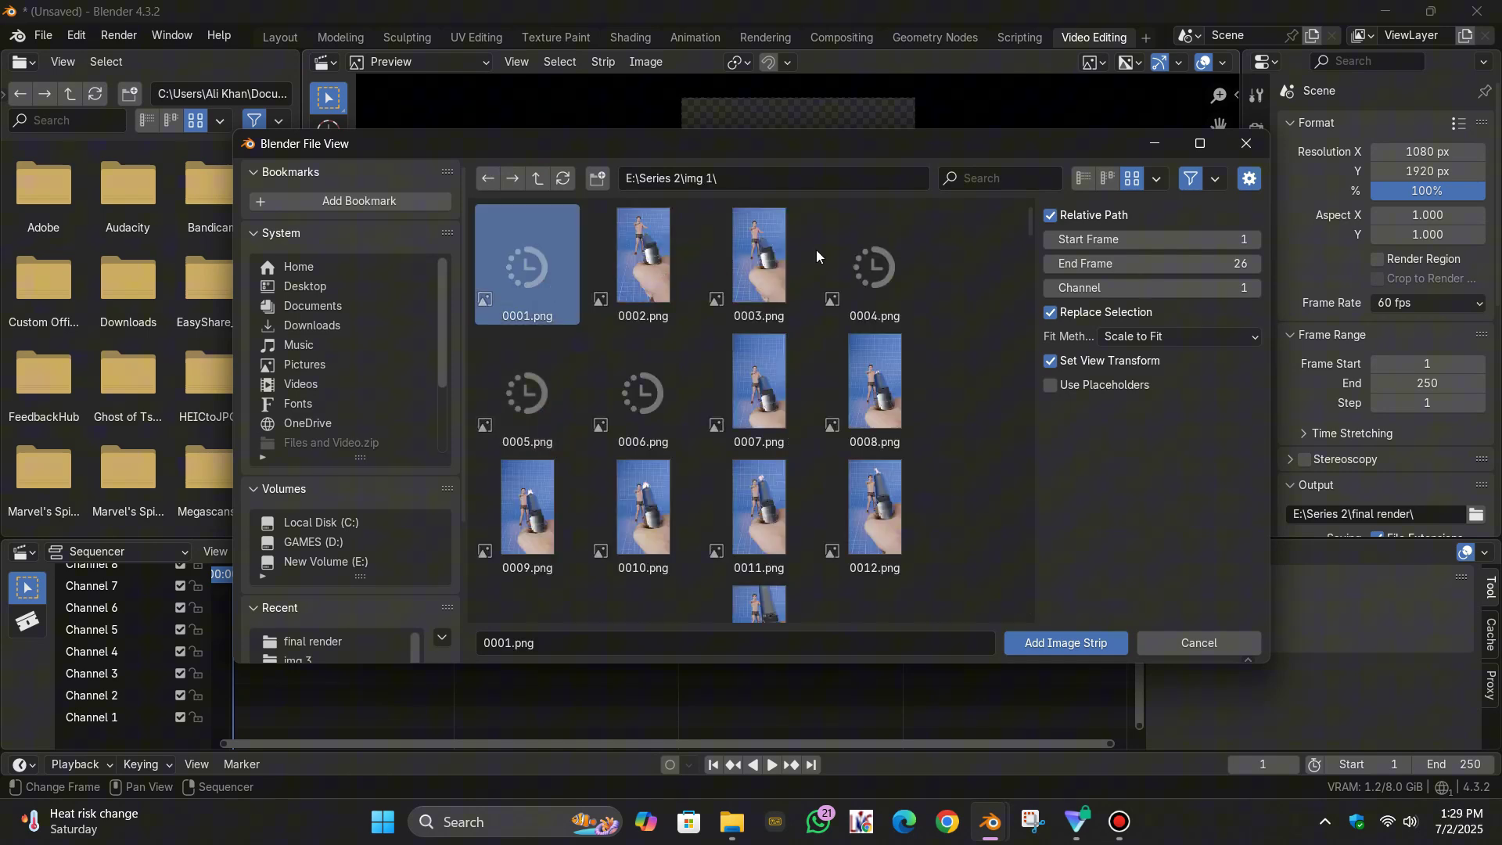
# Select all frames, set Fit Method to Use Original Size, and add the strip
pyautogui.moveTo(1026, 224); pyautogui.dragTo(1023, 654)
pyautogui.keyDown('shift'); pyautogui.click(885, 566); pyautogui.keyUp('shift')
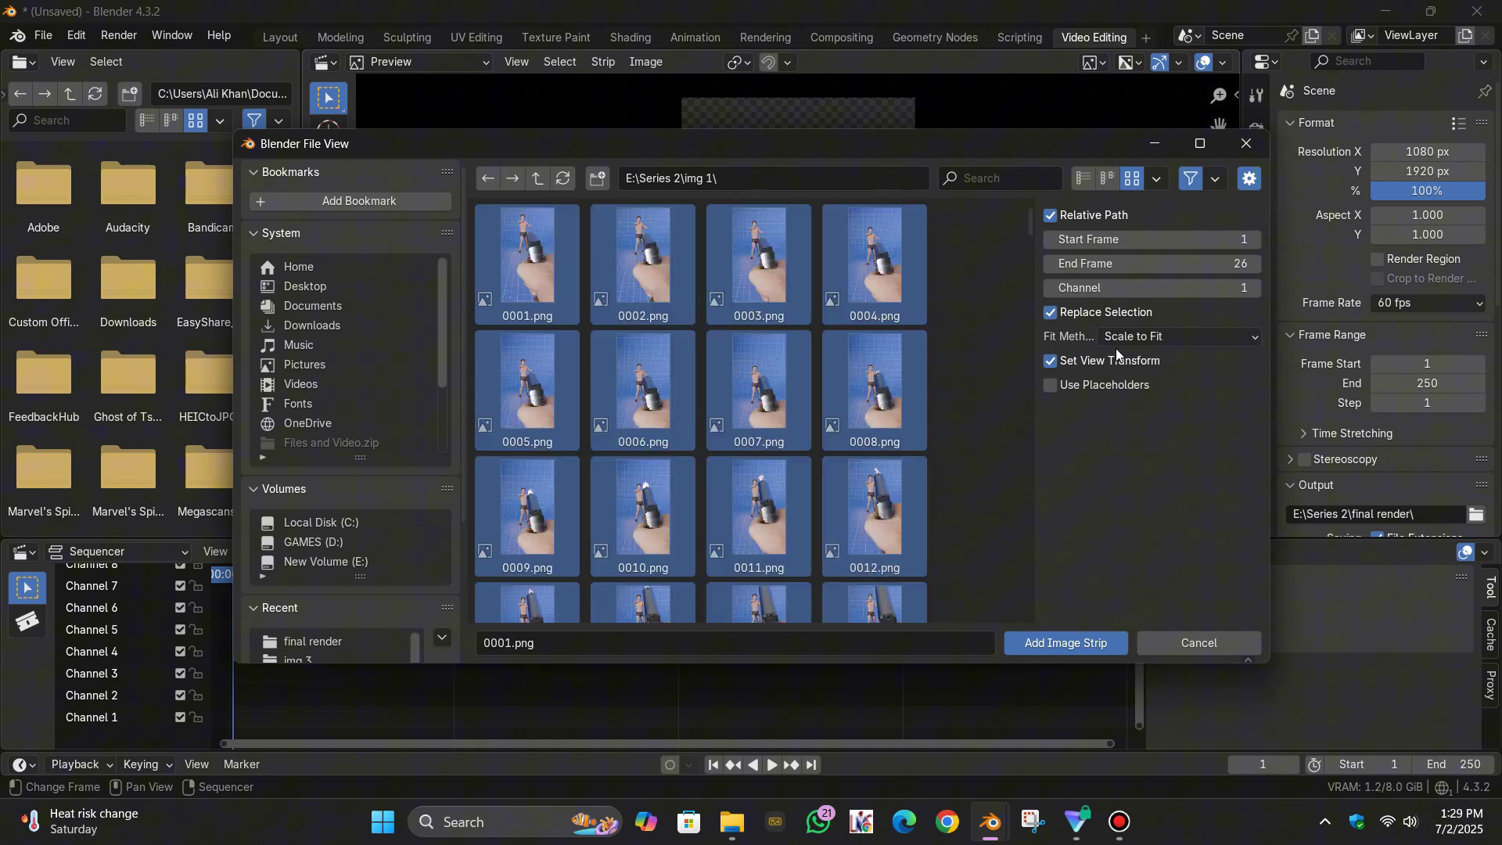
pyautogui.click(1186, 336)
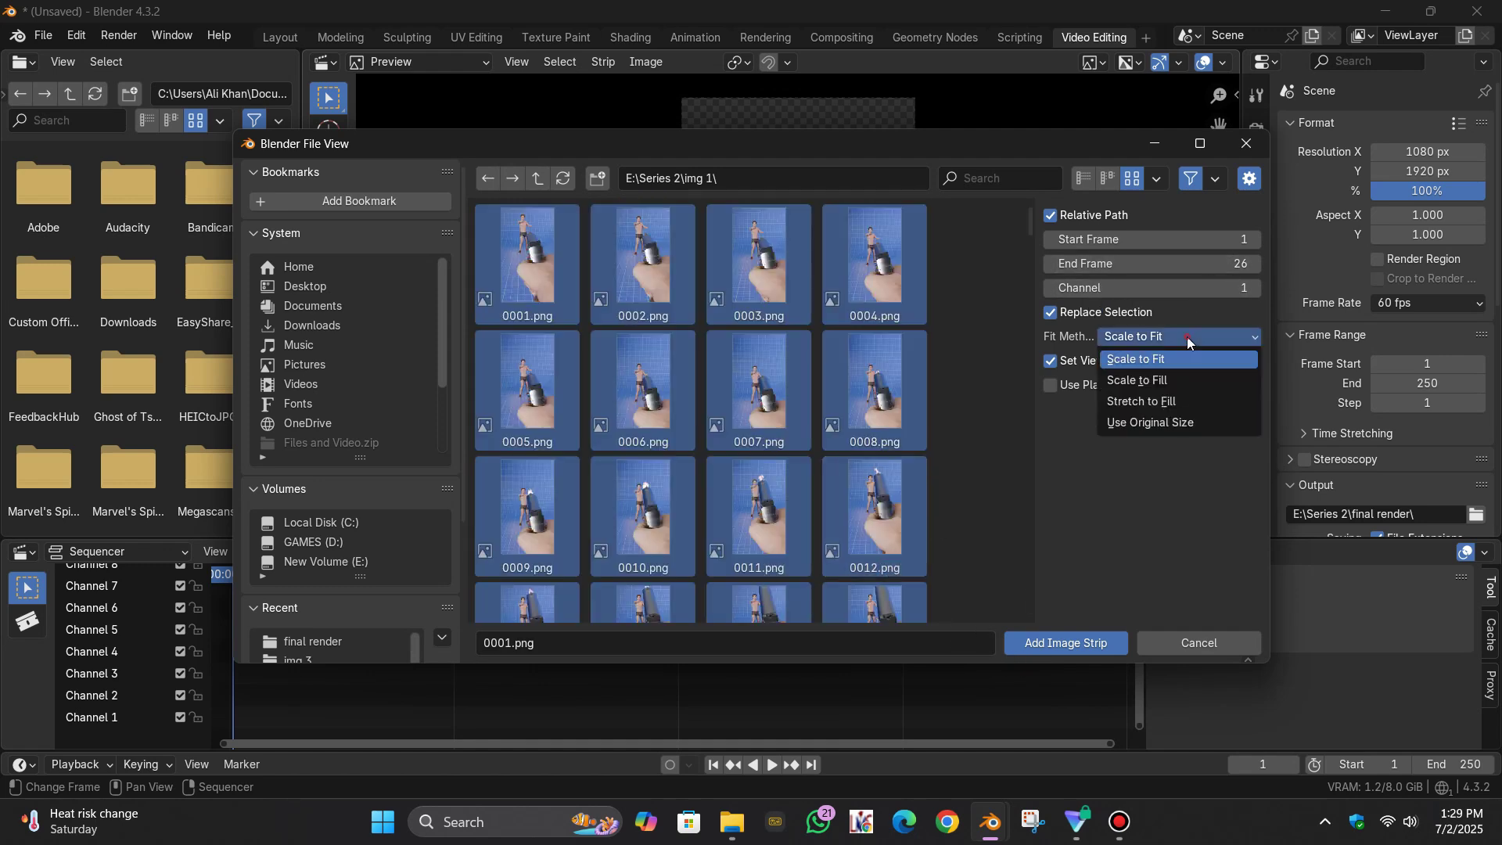
pyautogui.click(1152, 425)
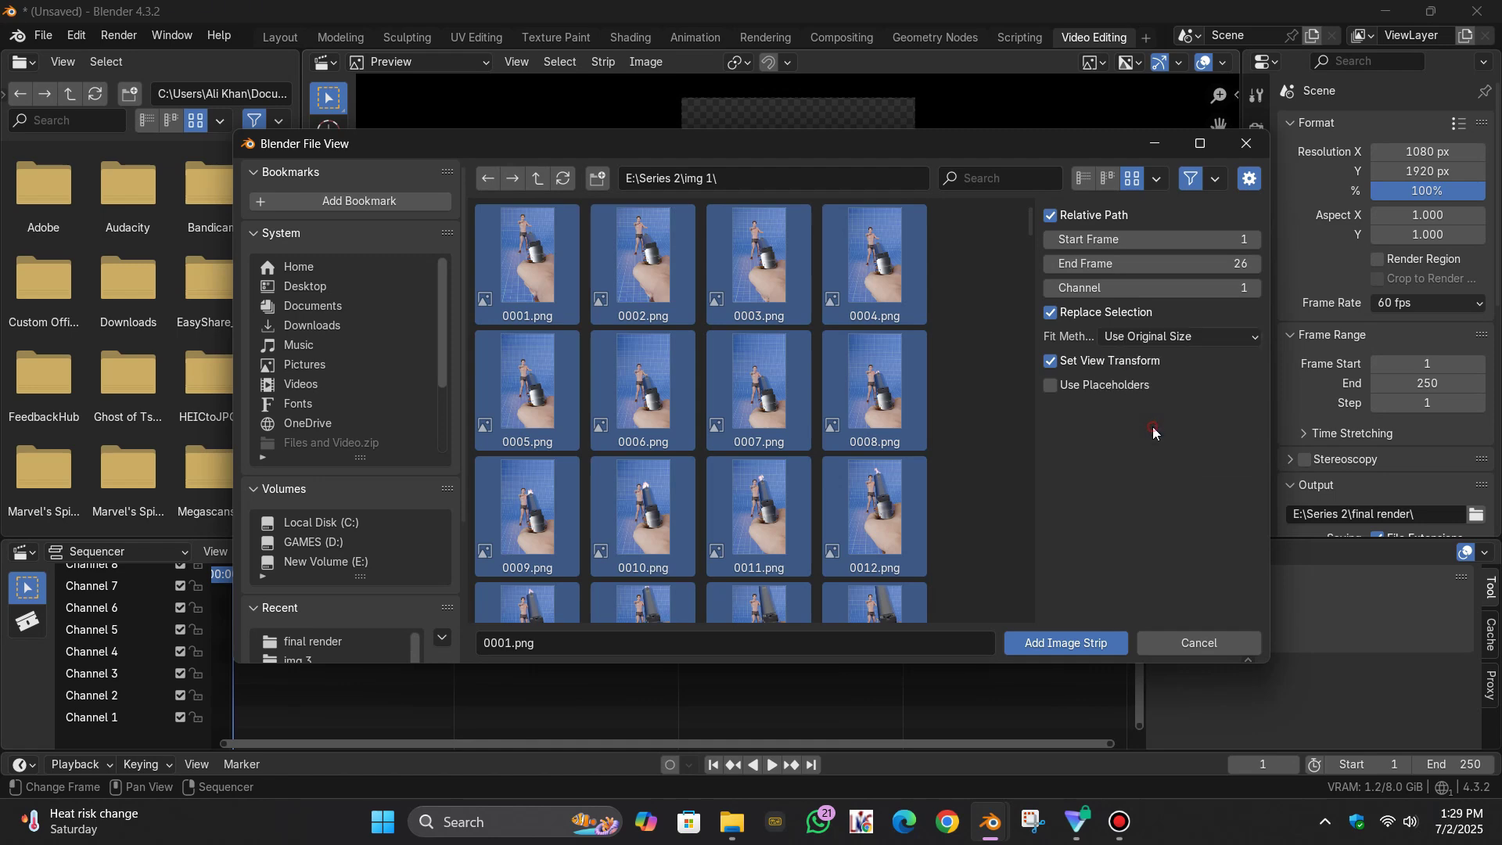
pyautogui.click(1044, 640)
# Set the End frame to 280, verify at frame 280, and enlarge the sequencer
pyautogui.scroll(-2, 950, 676)
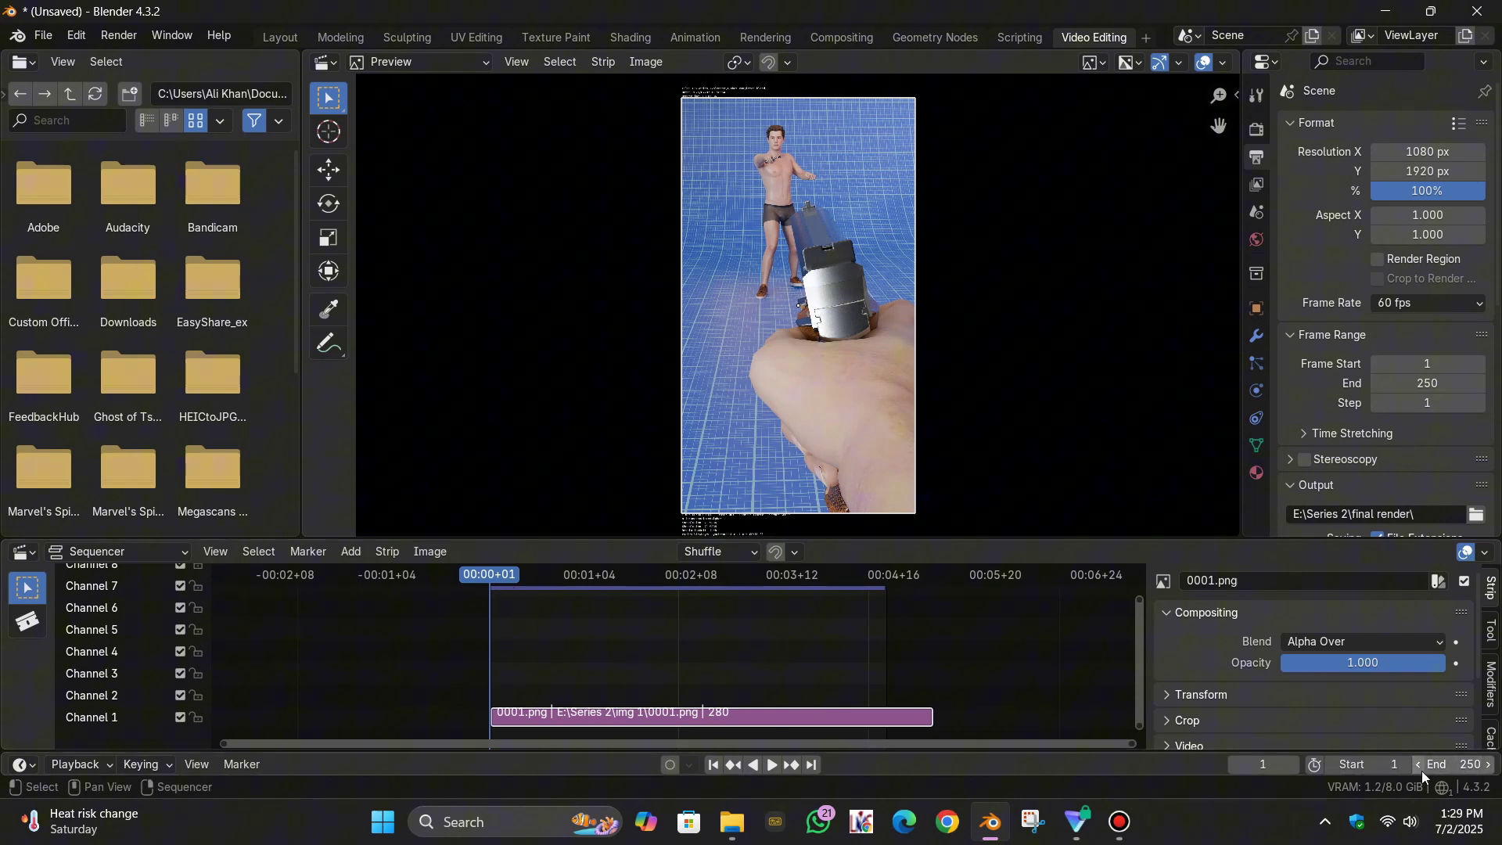
pyautogui.moveTo(1445, 766); pyautogui.dragTo(1447, 766)
pyautogui.click(1448, 766)
pyautogui.write('280')
pyautogui.press('Return')
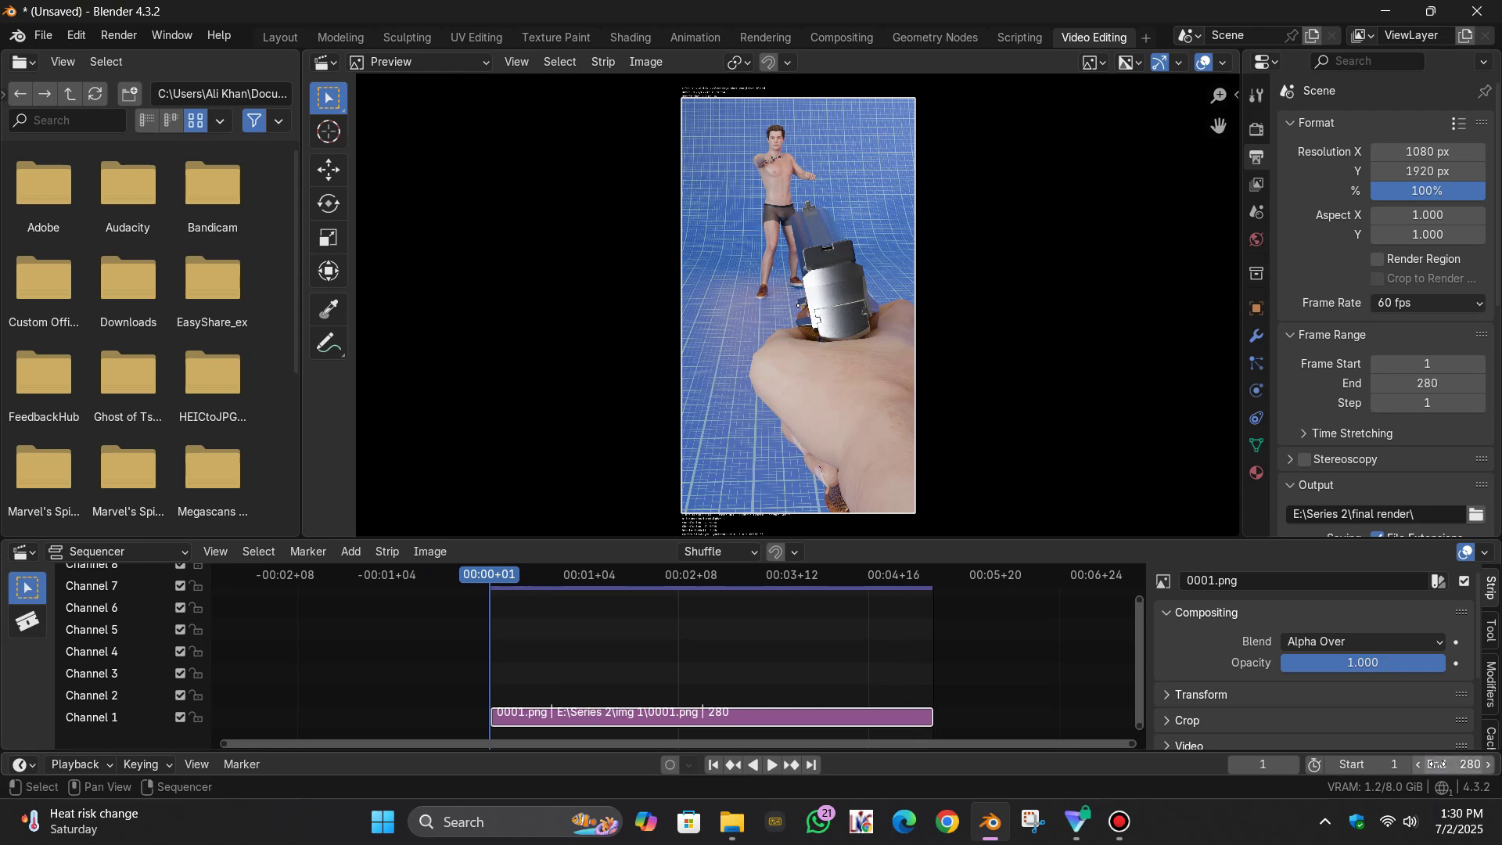
pyautogui.click(812, 764)
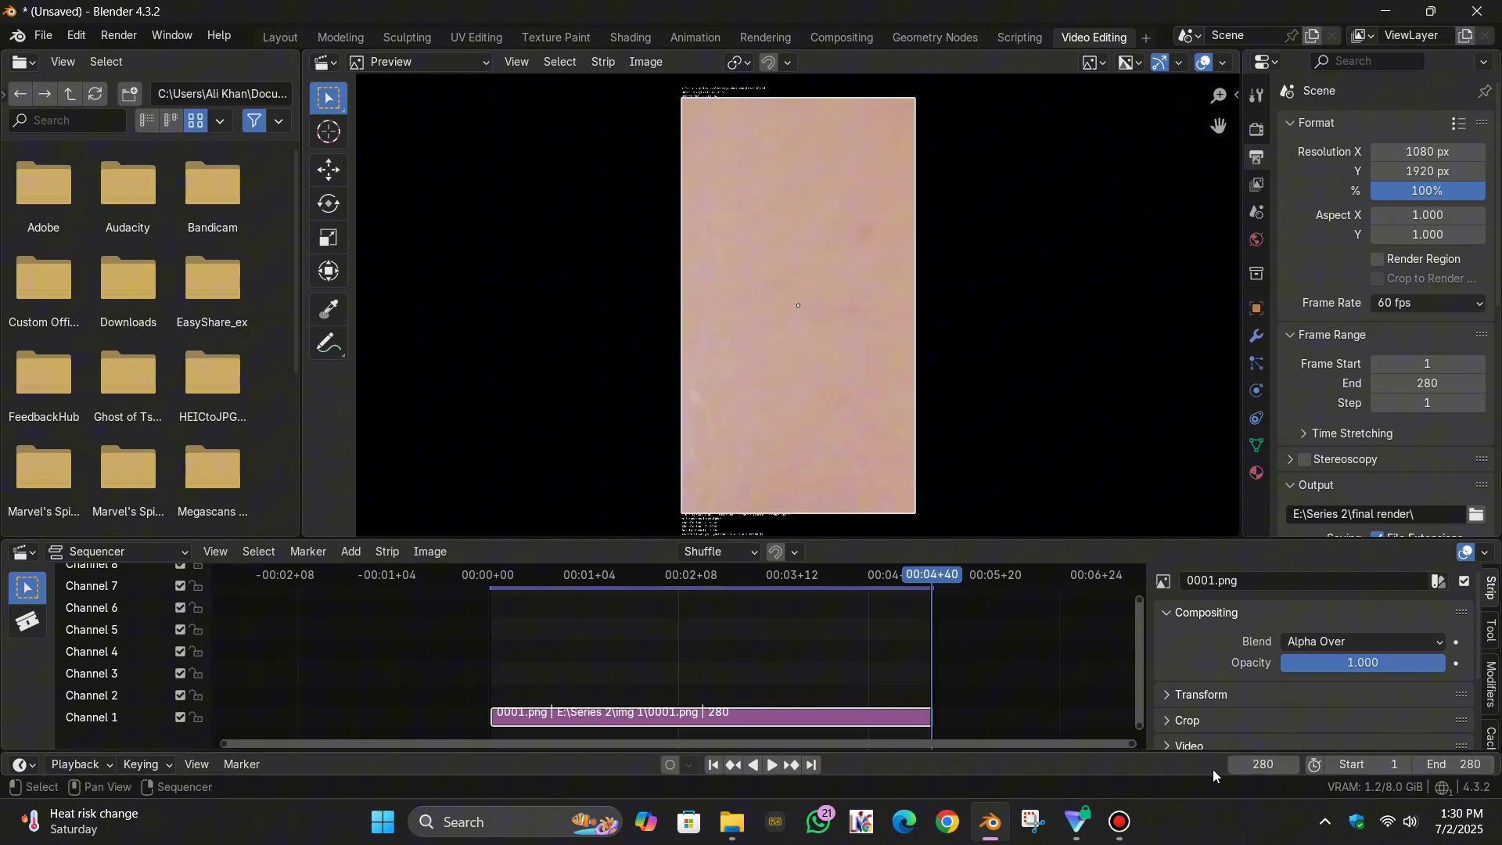
pyautogui.moveTo(1282, 765); pyautogui.dragTo(1292, 764)
pyautogui.click(1234, 764)
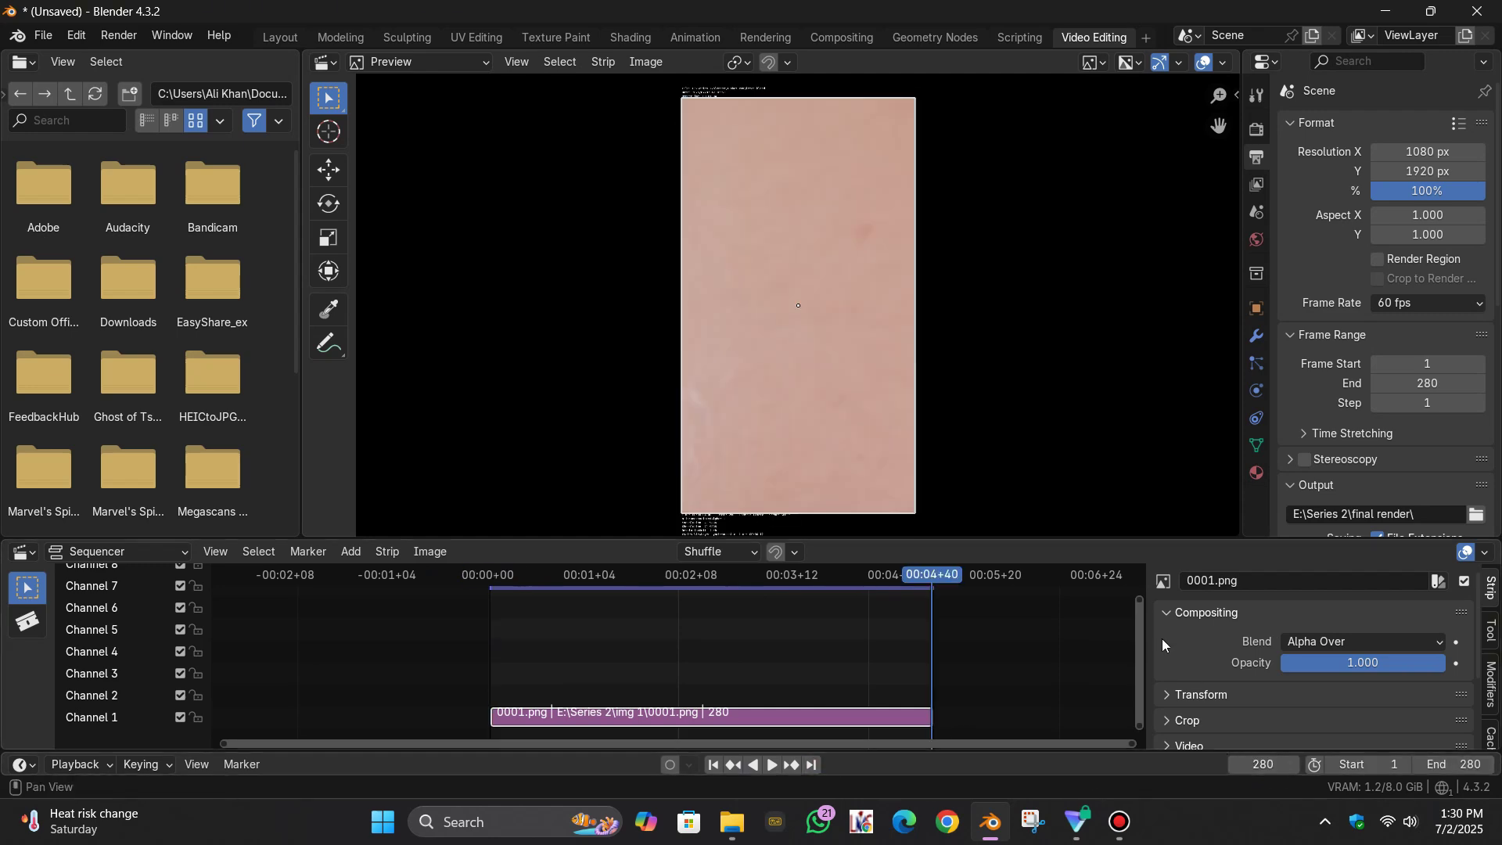
pyautogui.moveTo(1079, 546); pyautogui.dragTo(1065, 434)
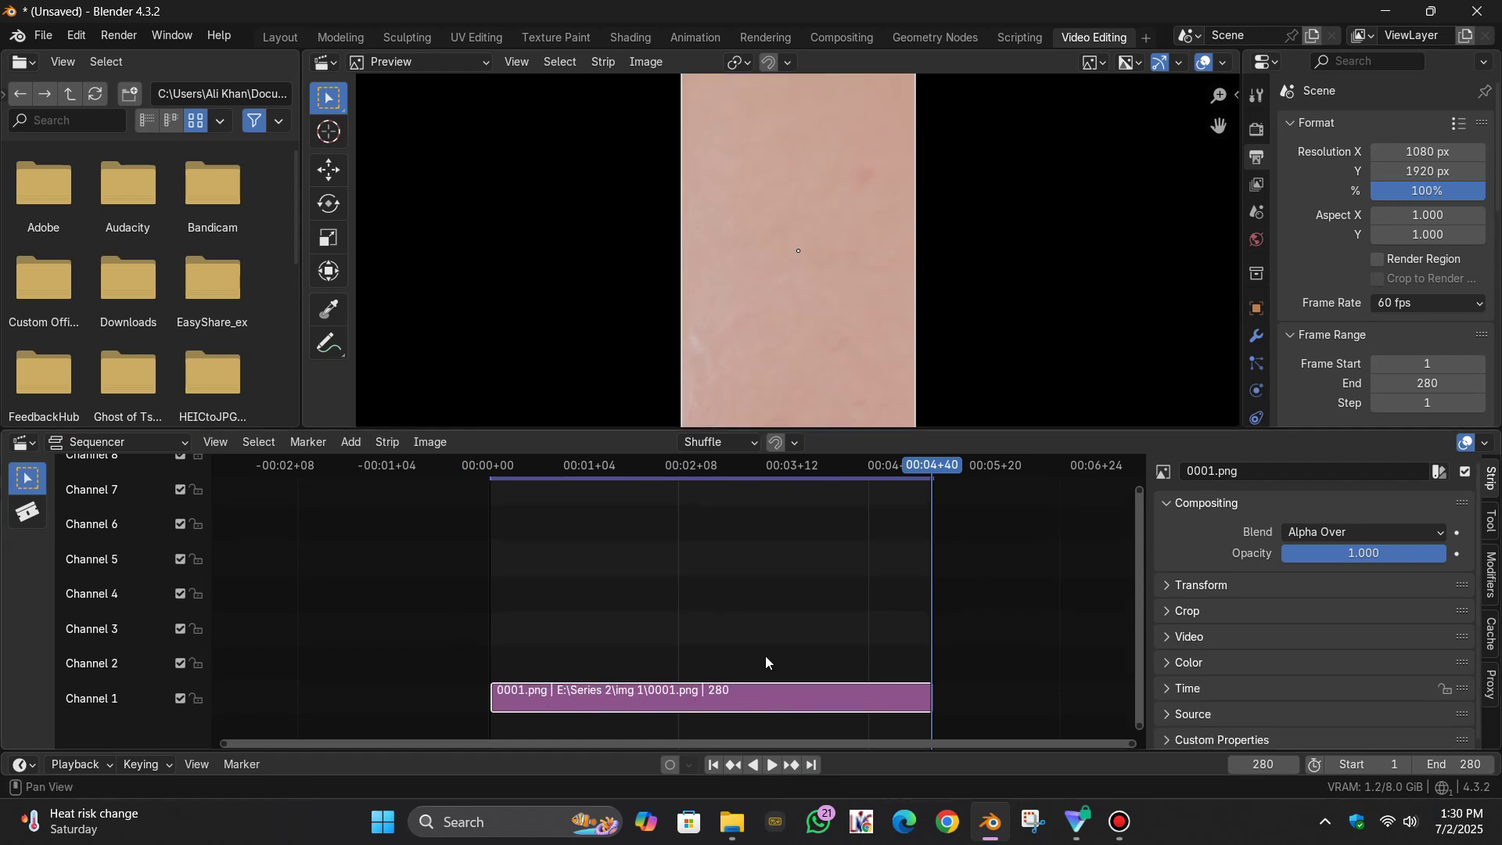
pyautogui.click(708, 467)
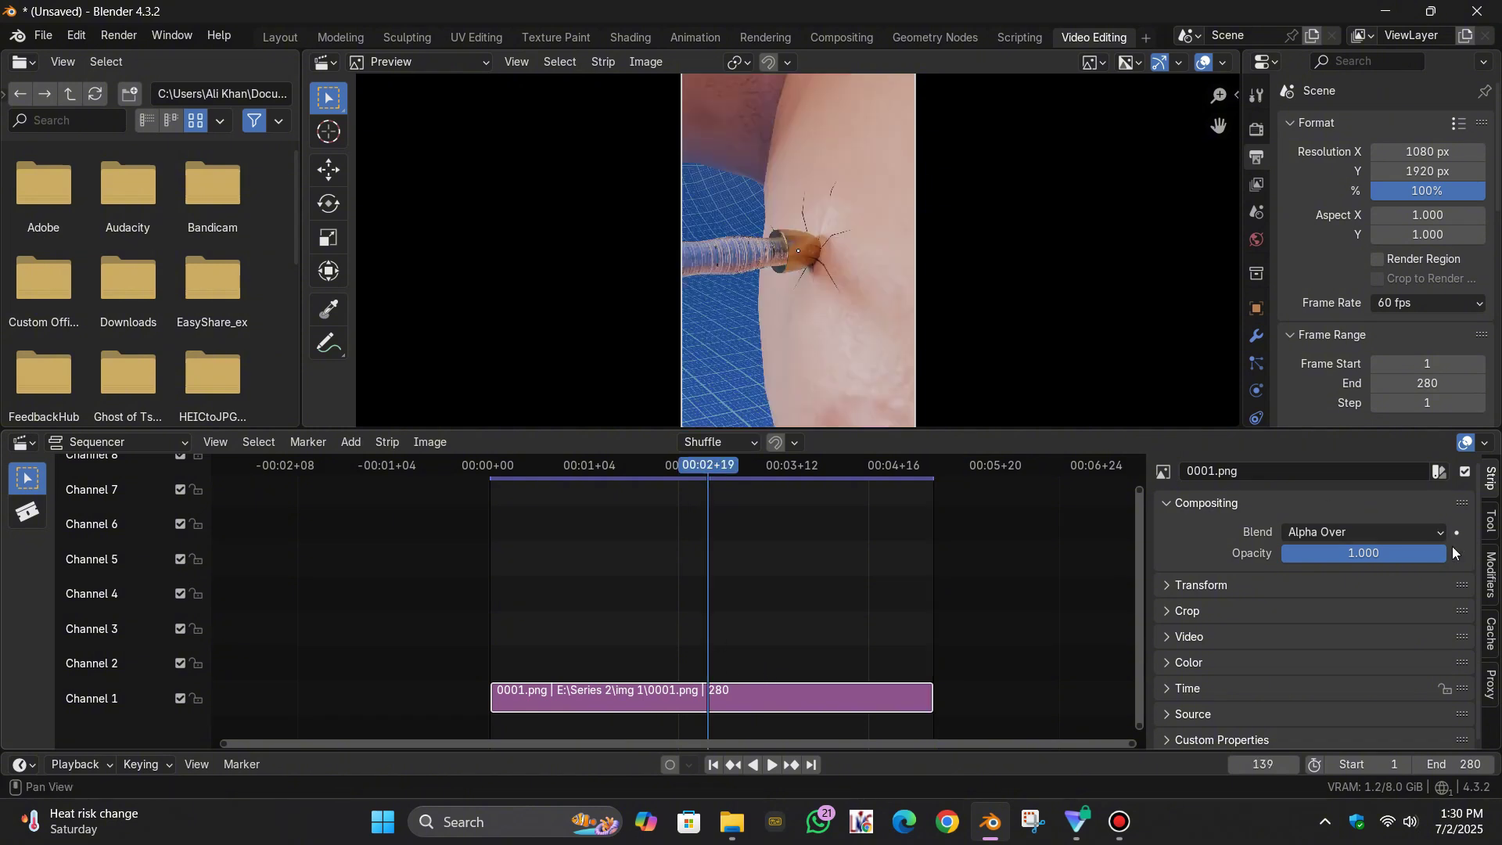
pyautogui.click(1490, 574)
pyautogui.click(1227, 520)
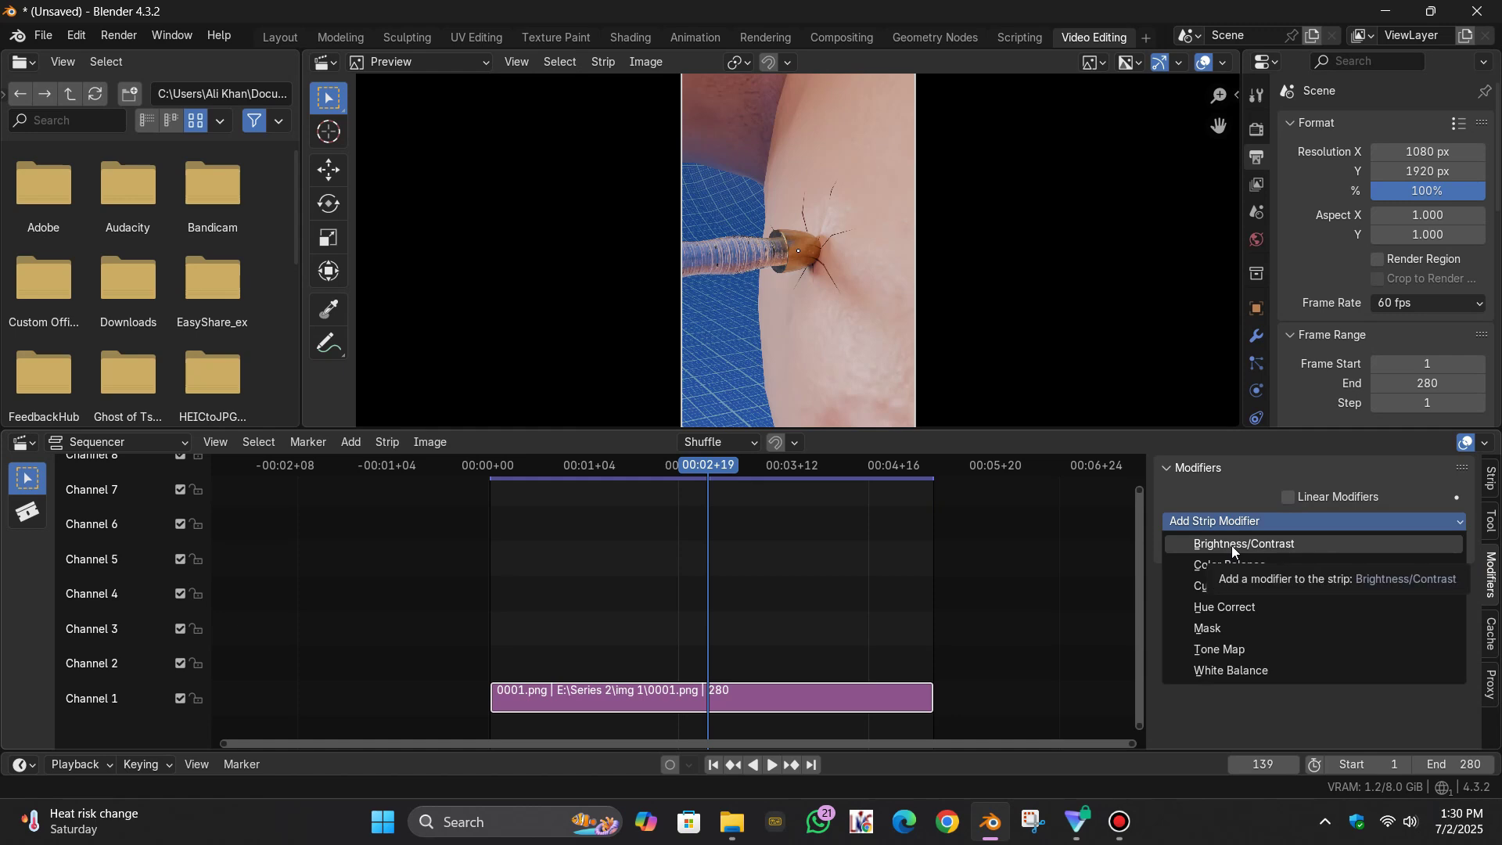
pyautogui.click(1231, 546)
pyautogui.moveTo(1361, 601)
pyautogui.mouseDown()
pyautogui.moveTo(1470, 600)
pyautogui.moveTo(1339, 602)
pyautogui.moveTo(1411, 622)
pyautogui.moveTo(1346, 620)
pyautogui.mouseUp()
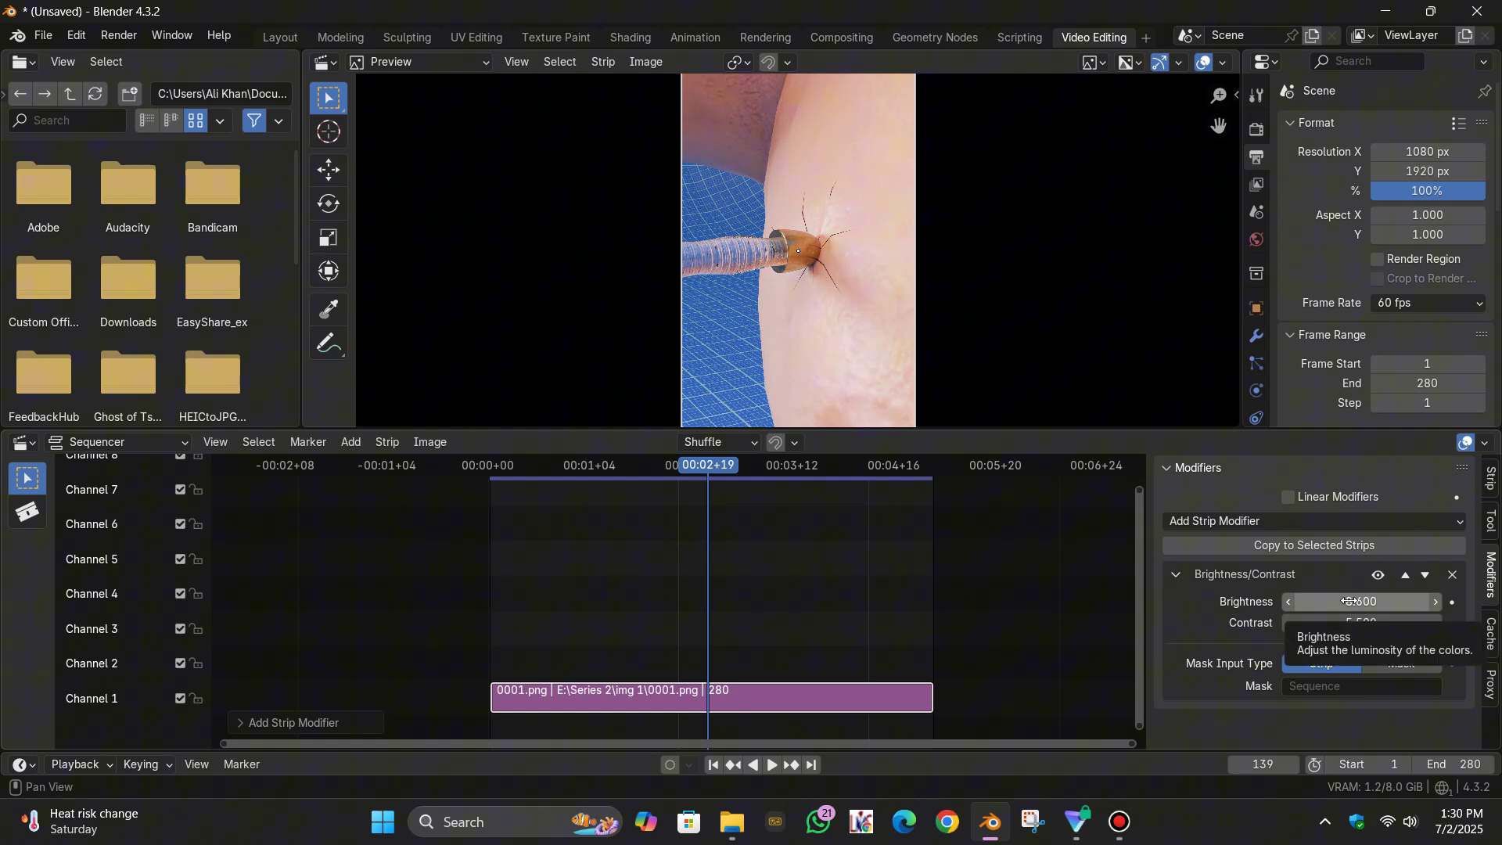
pyautogui.click(1452, 577)
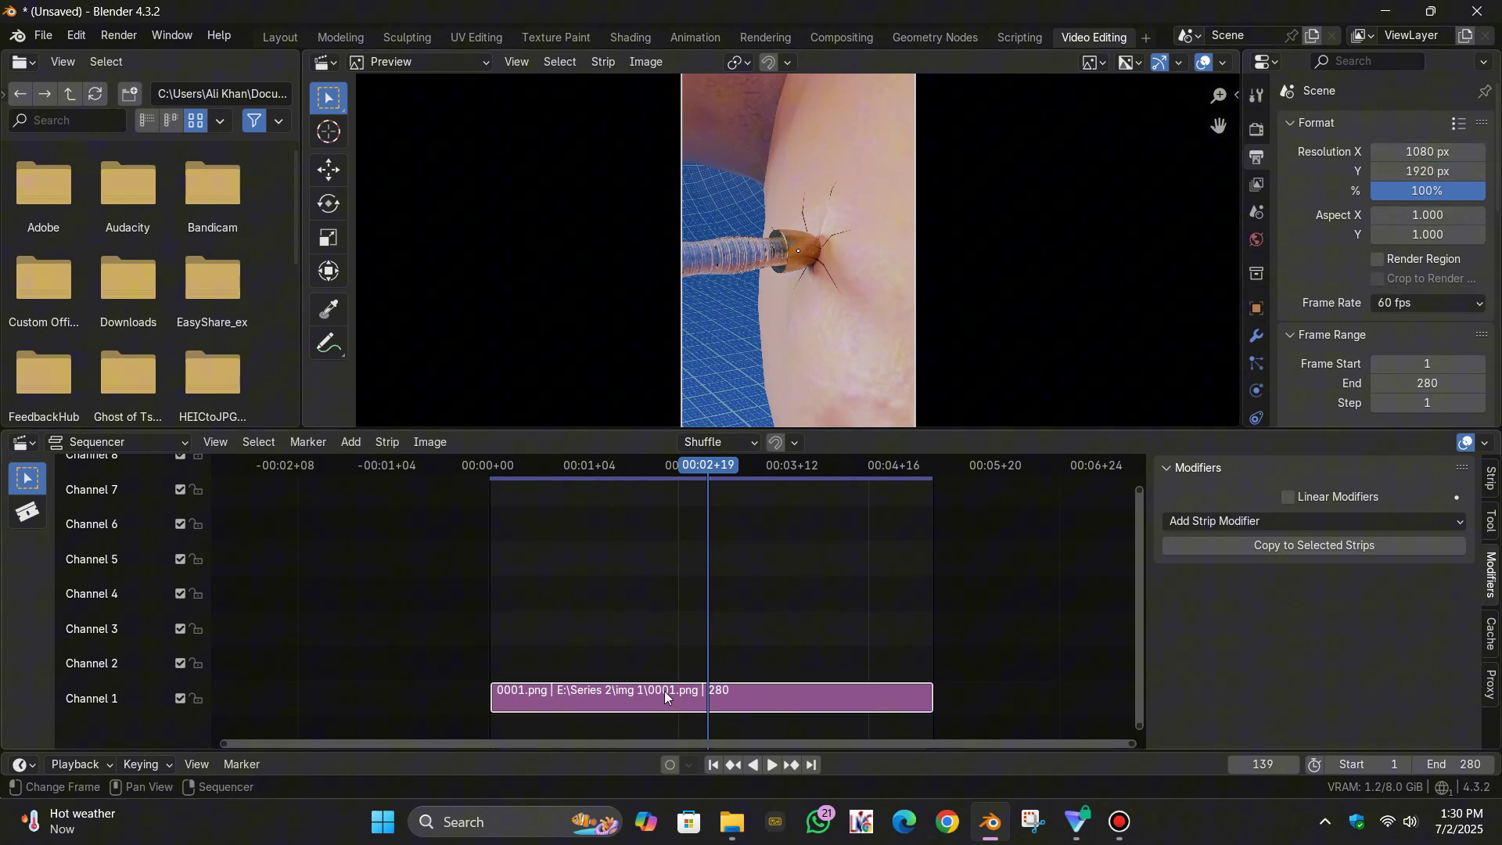
# From frame 1, run Render Animation on the img 1 strip and close the render window
pyautogui.click(713, 765)
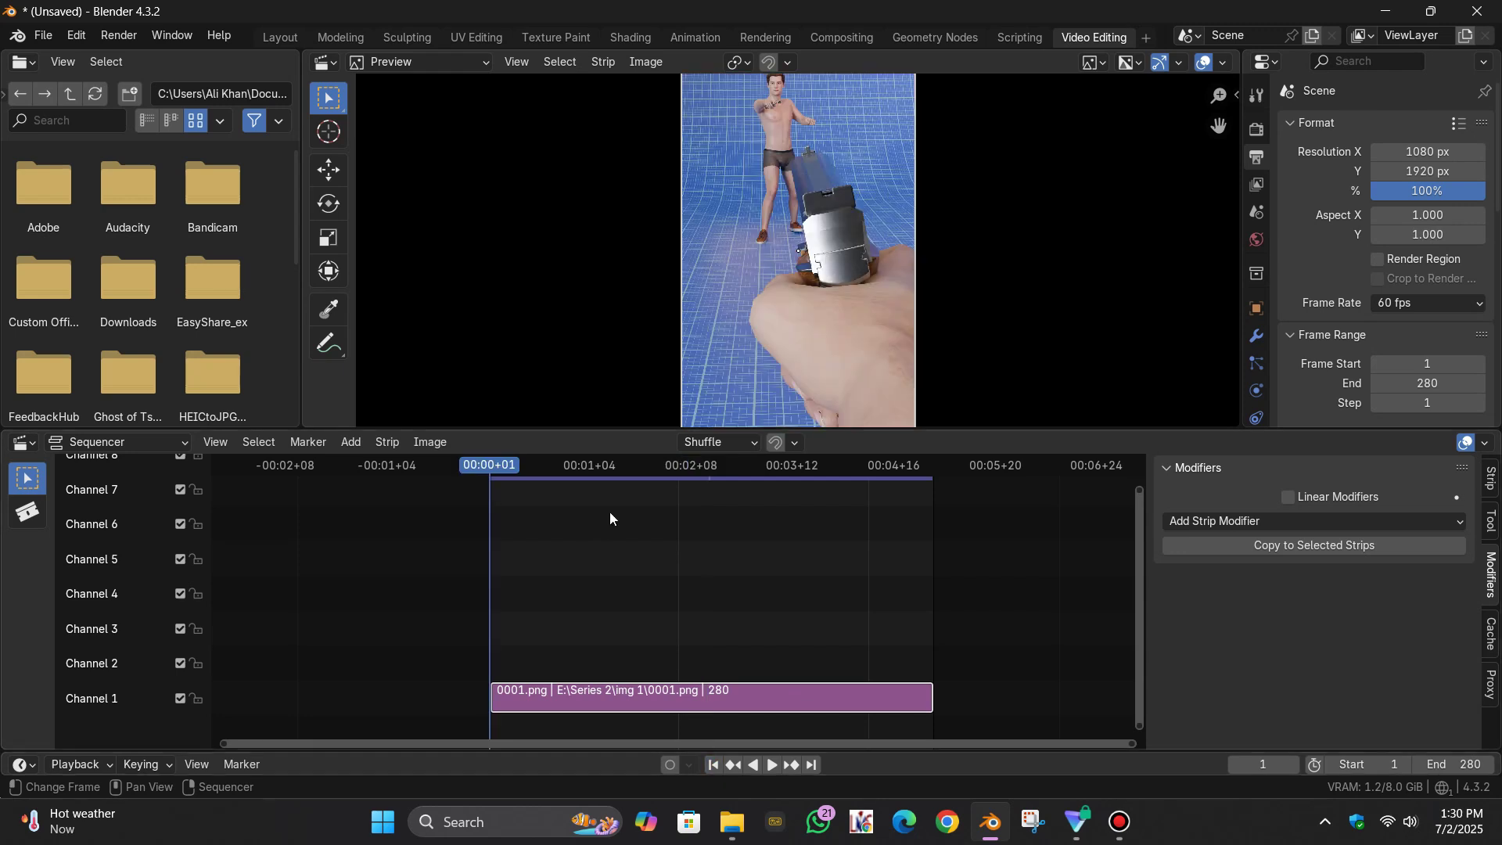
pyautogui.click(130, 39)
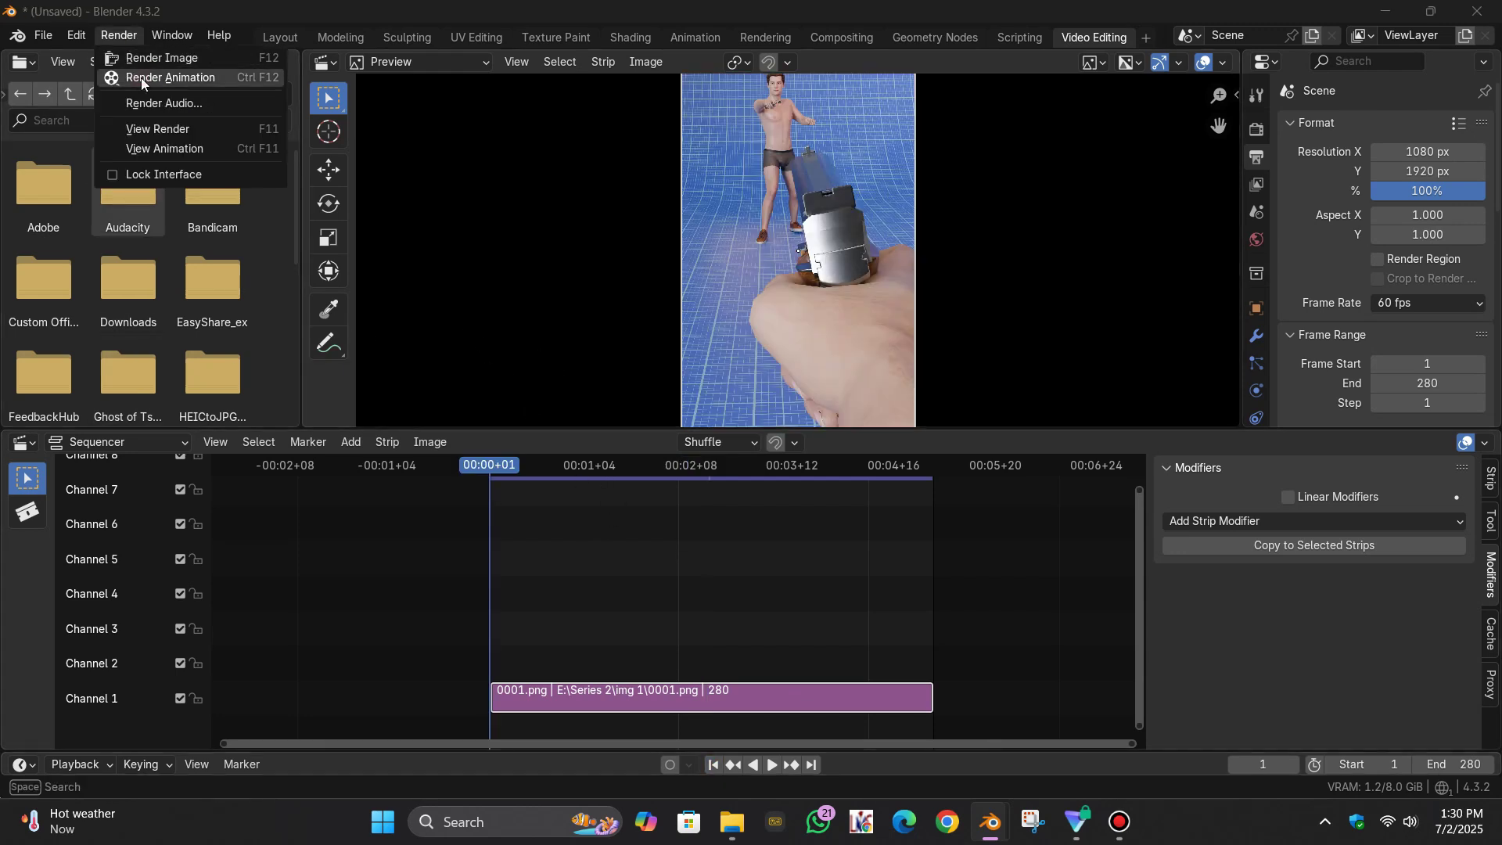
pyautogui.click(141, 78)
pyautogui.scroll(-5, 488, 291)
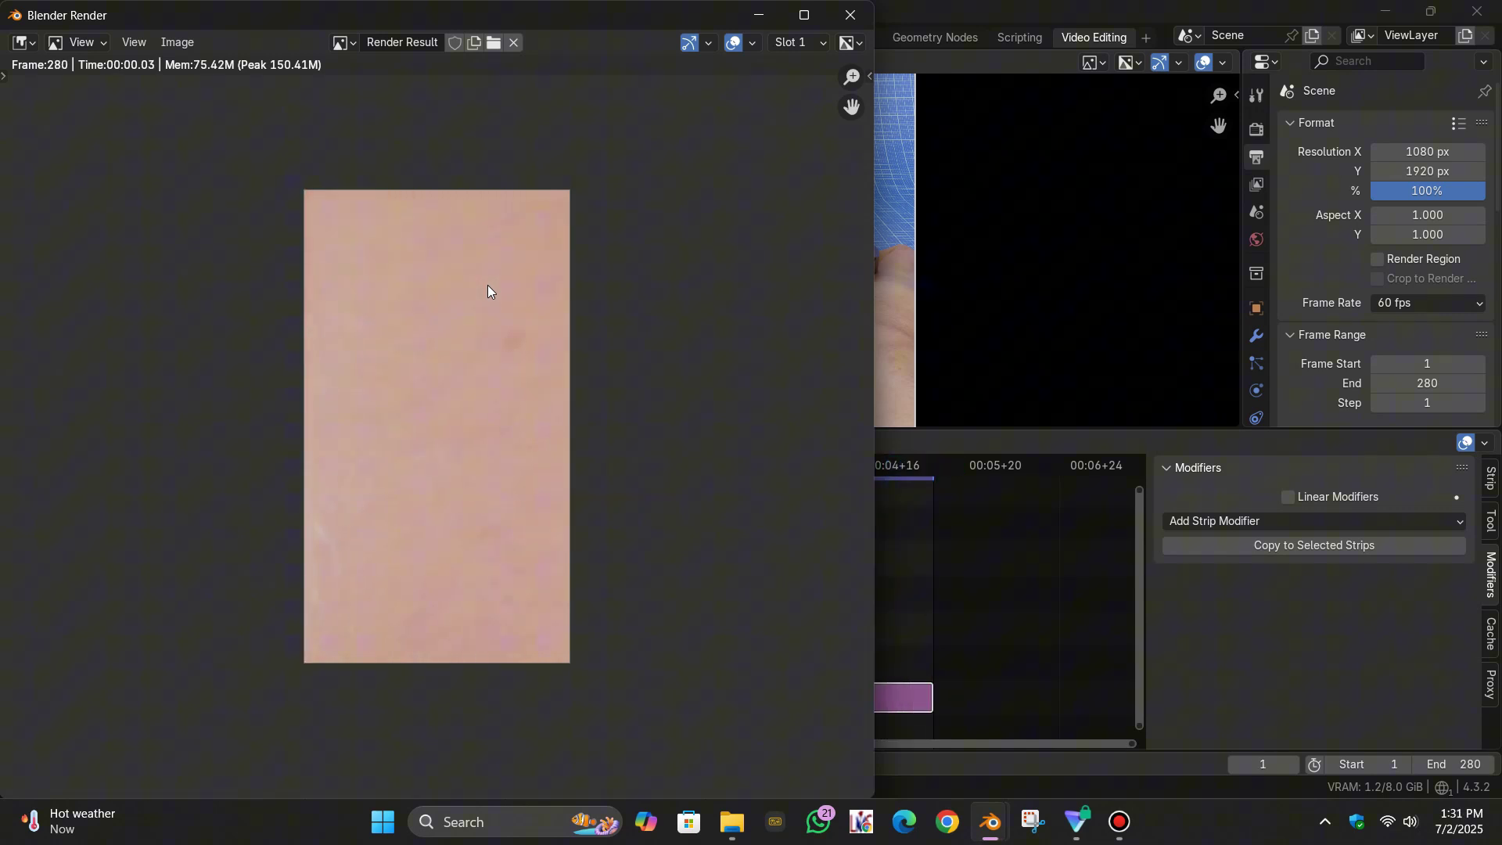
pyautogui.click(850, 15)
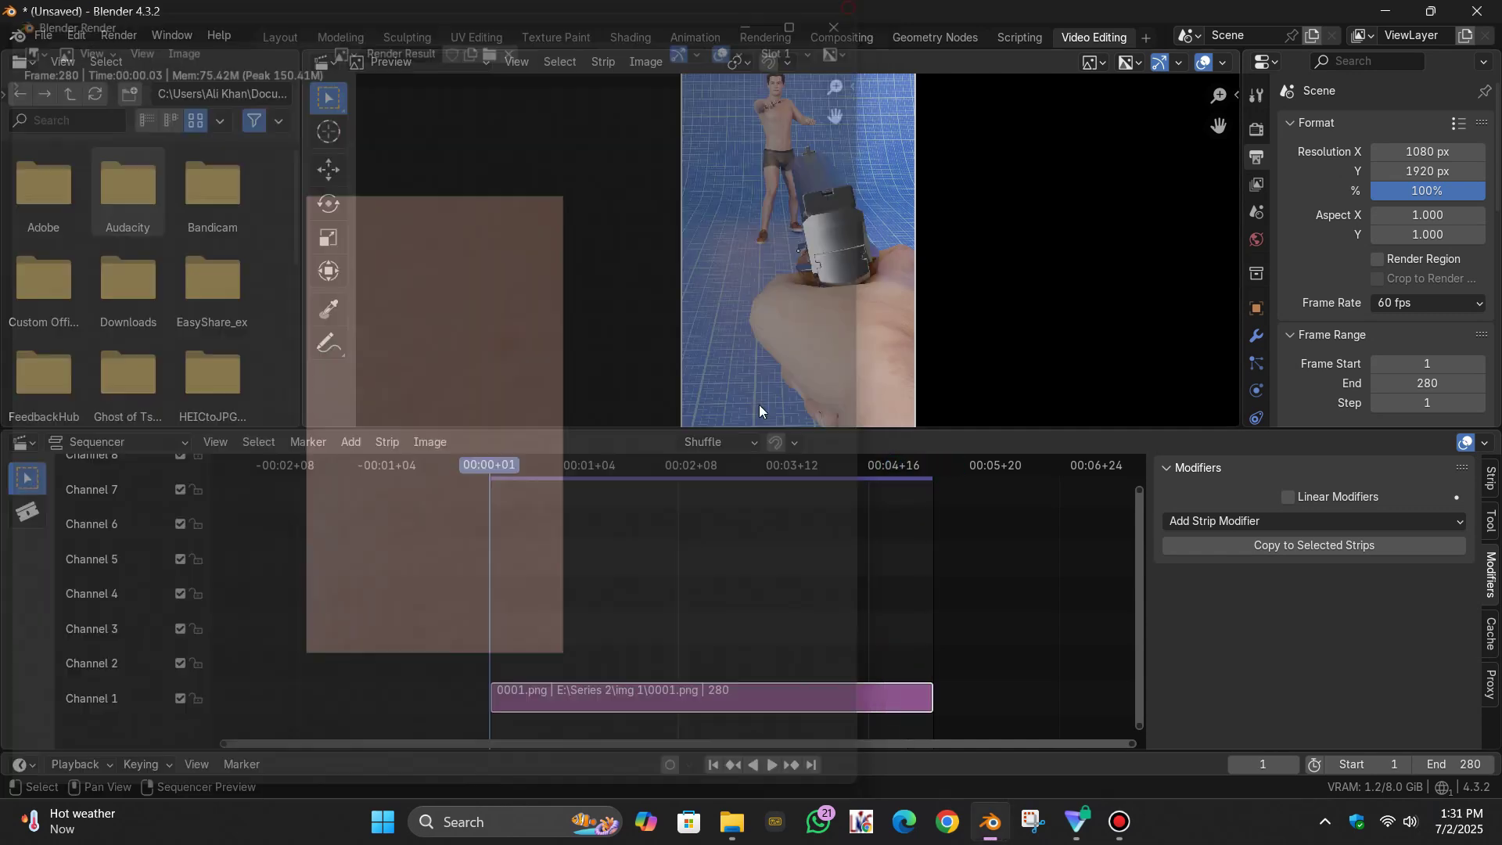
# Delete the img 1 strip and add all img 2 frames as a new image strip
pyautogui.press('Delete')
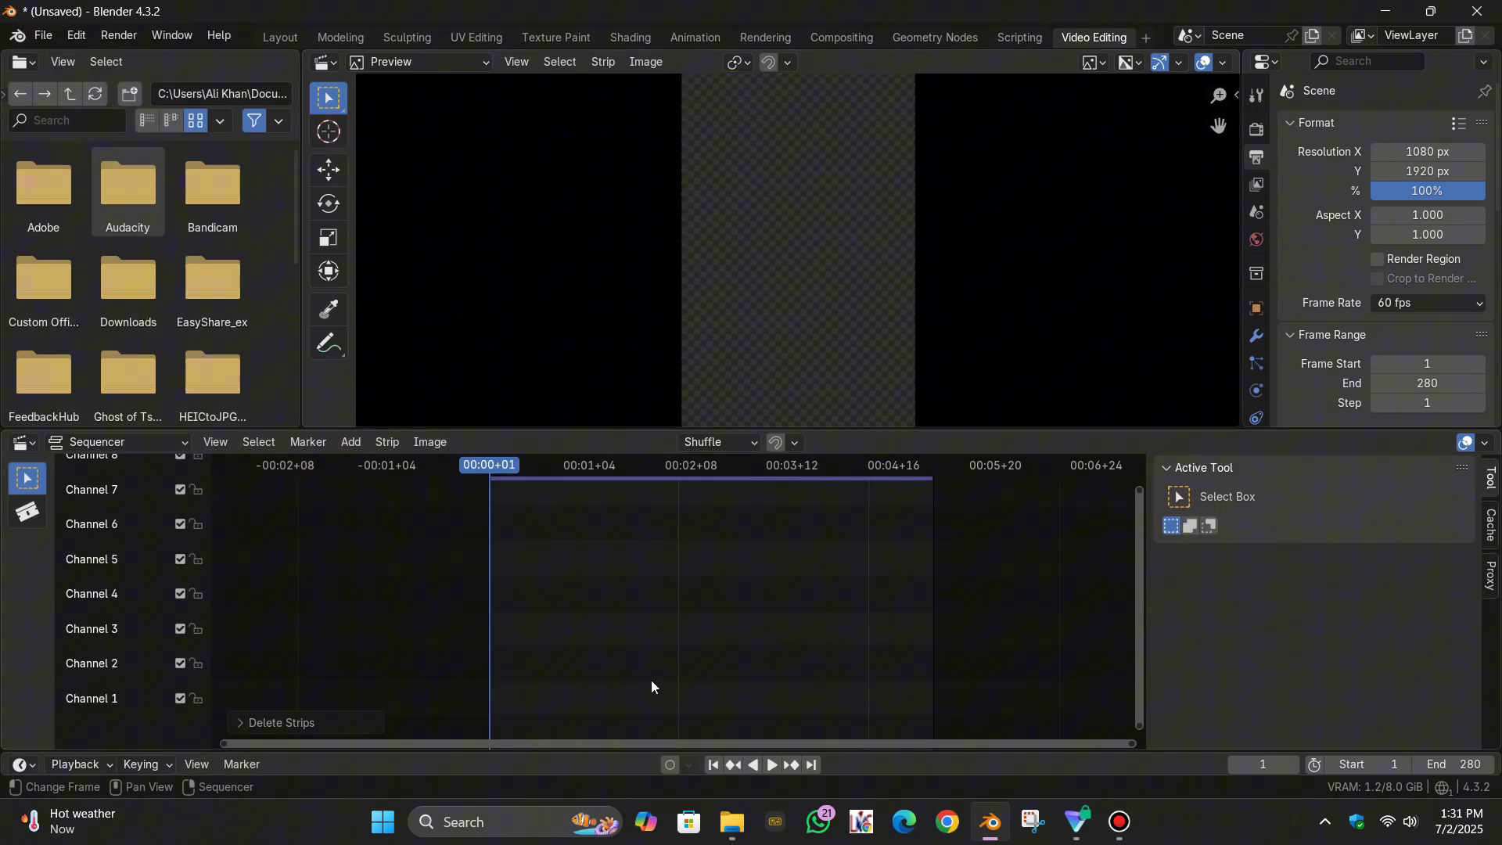
pyautogui.click(355, 441)
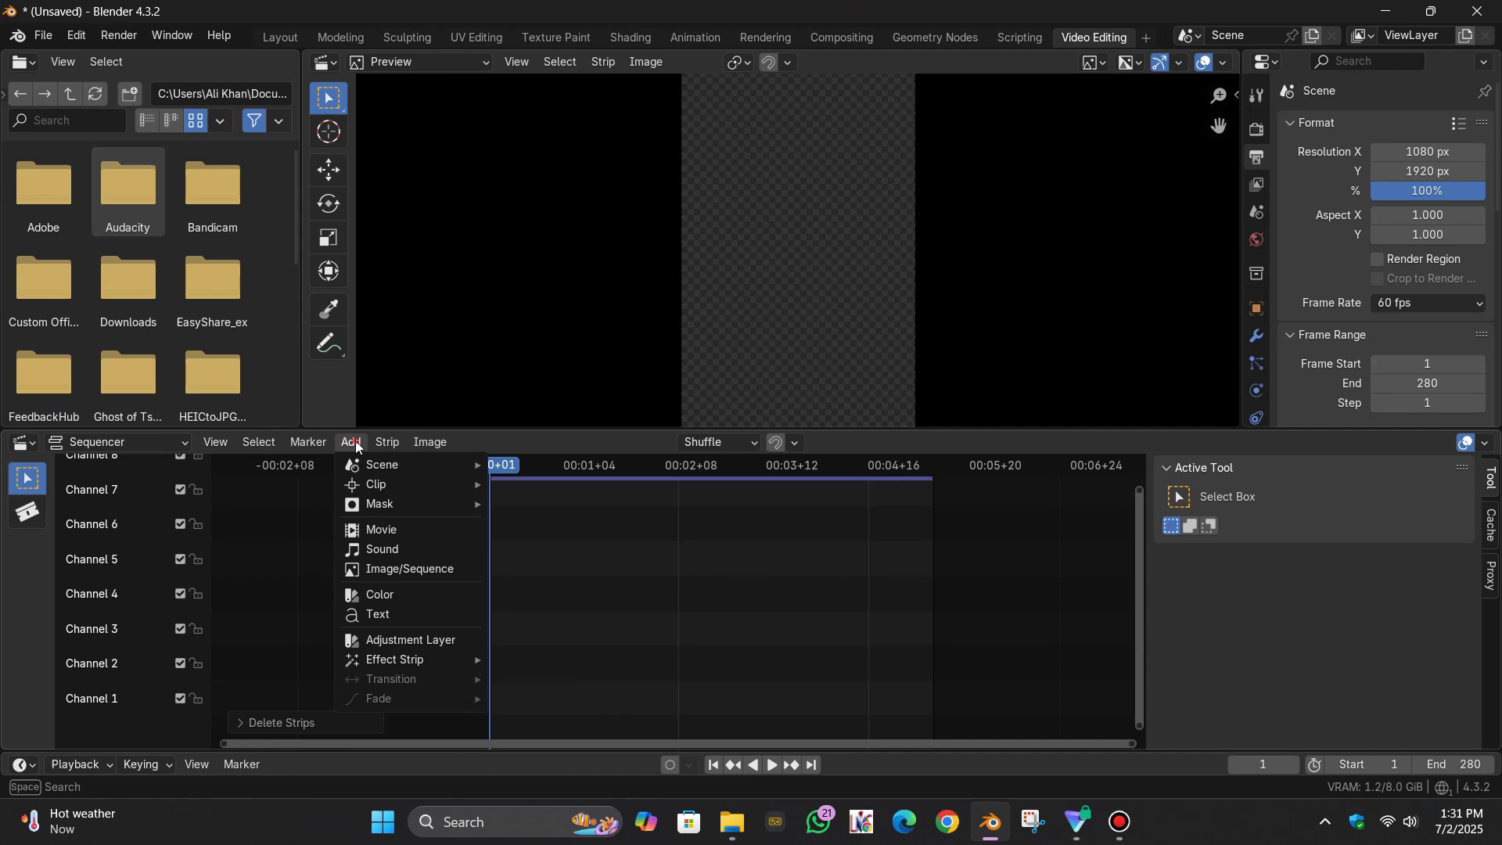
pyautogui.click(389, 569)
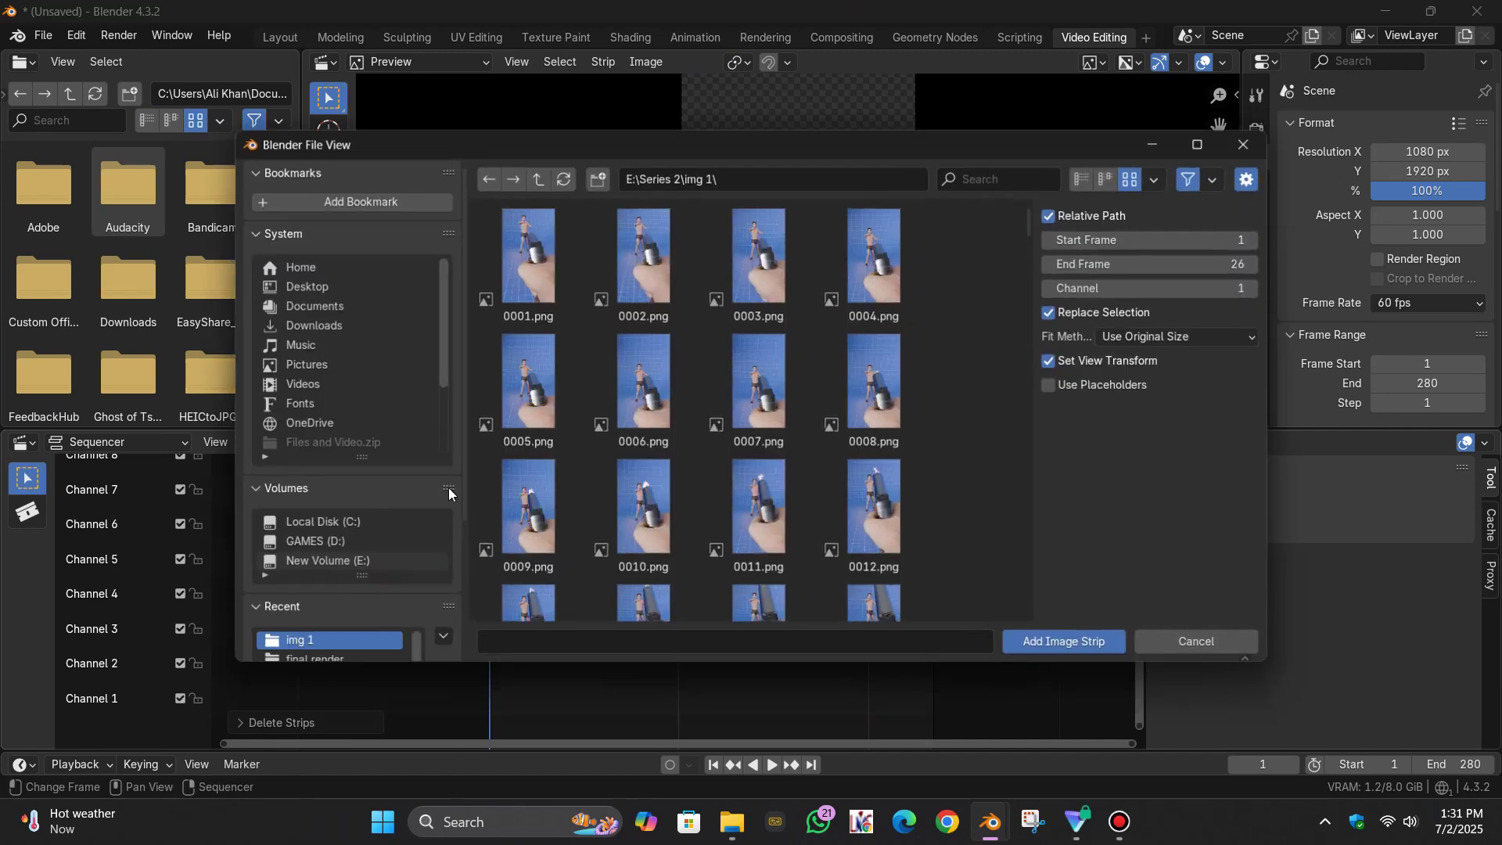
pyautogui.click(542, 182)
pyautogui.doubleClick(643, 258)
pyautogui.press('a')
pyautogui.click(1065, 642)
# Render the img 2 strip, then the 200-frame strip, as animations with Ctrl+F12
pyautogui.moveTo(1252, 765); pyautogui.dragTo(1294, 770)
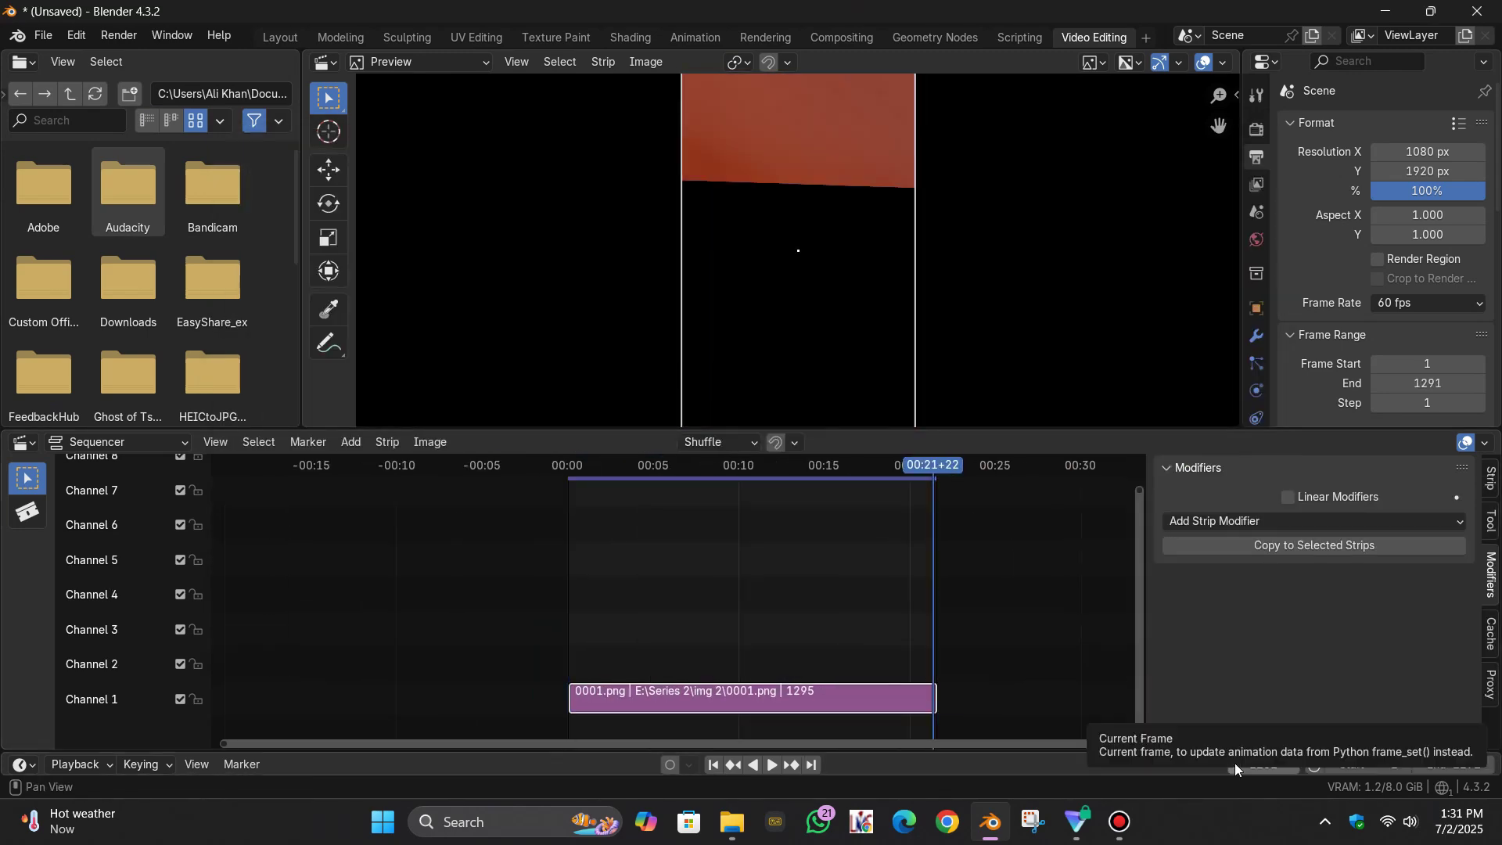
pyautogui.hotkey('ctrl', 'F12')
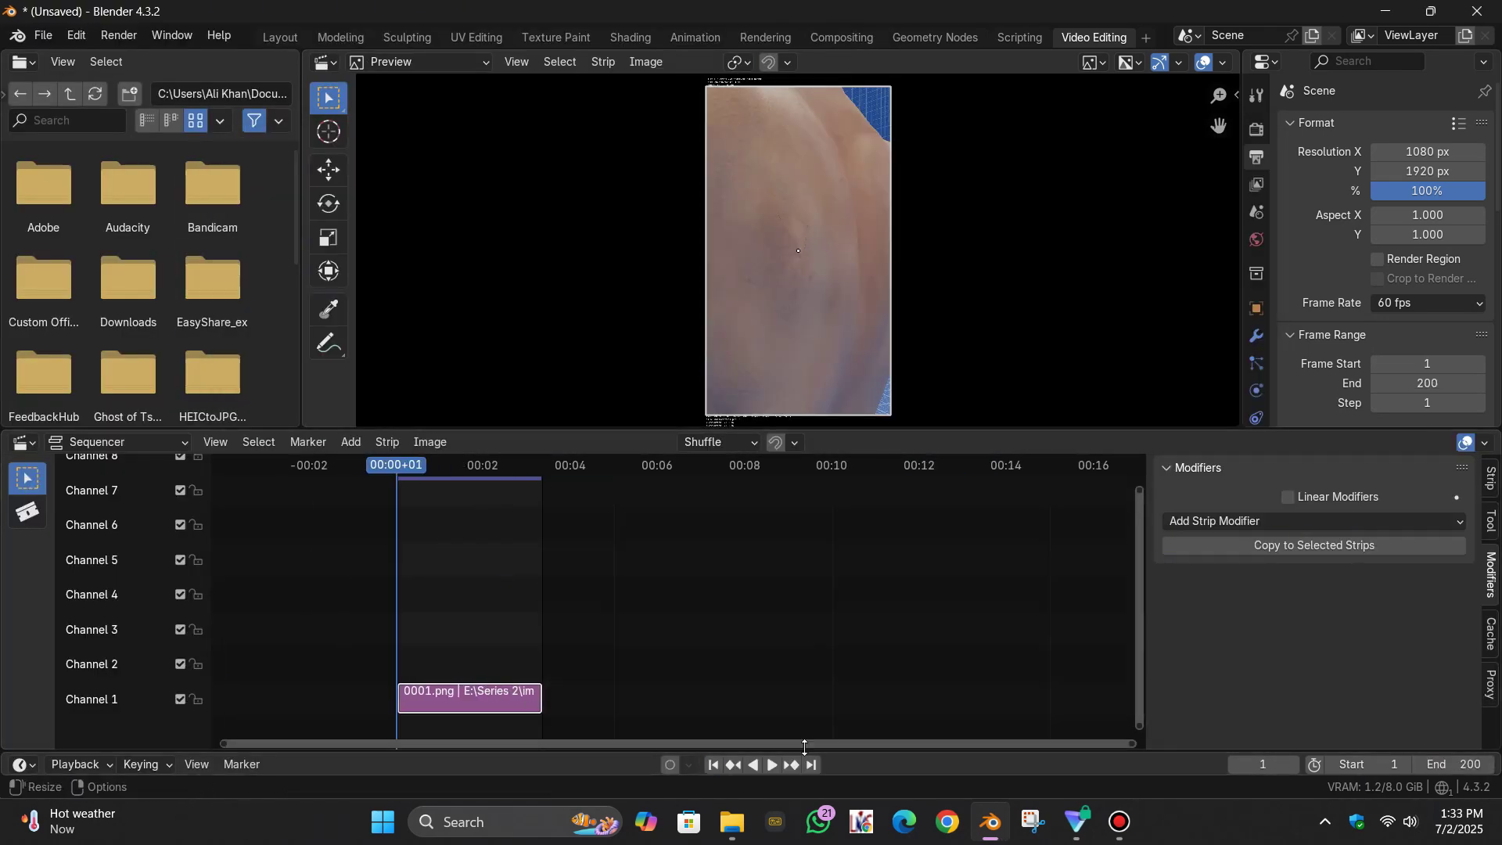
pyautogui.hotkey('ctrl', 'F12')
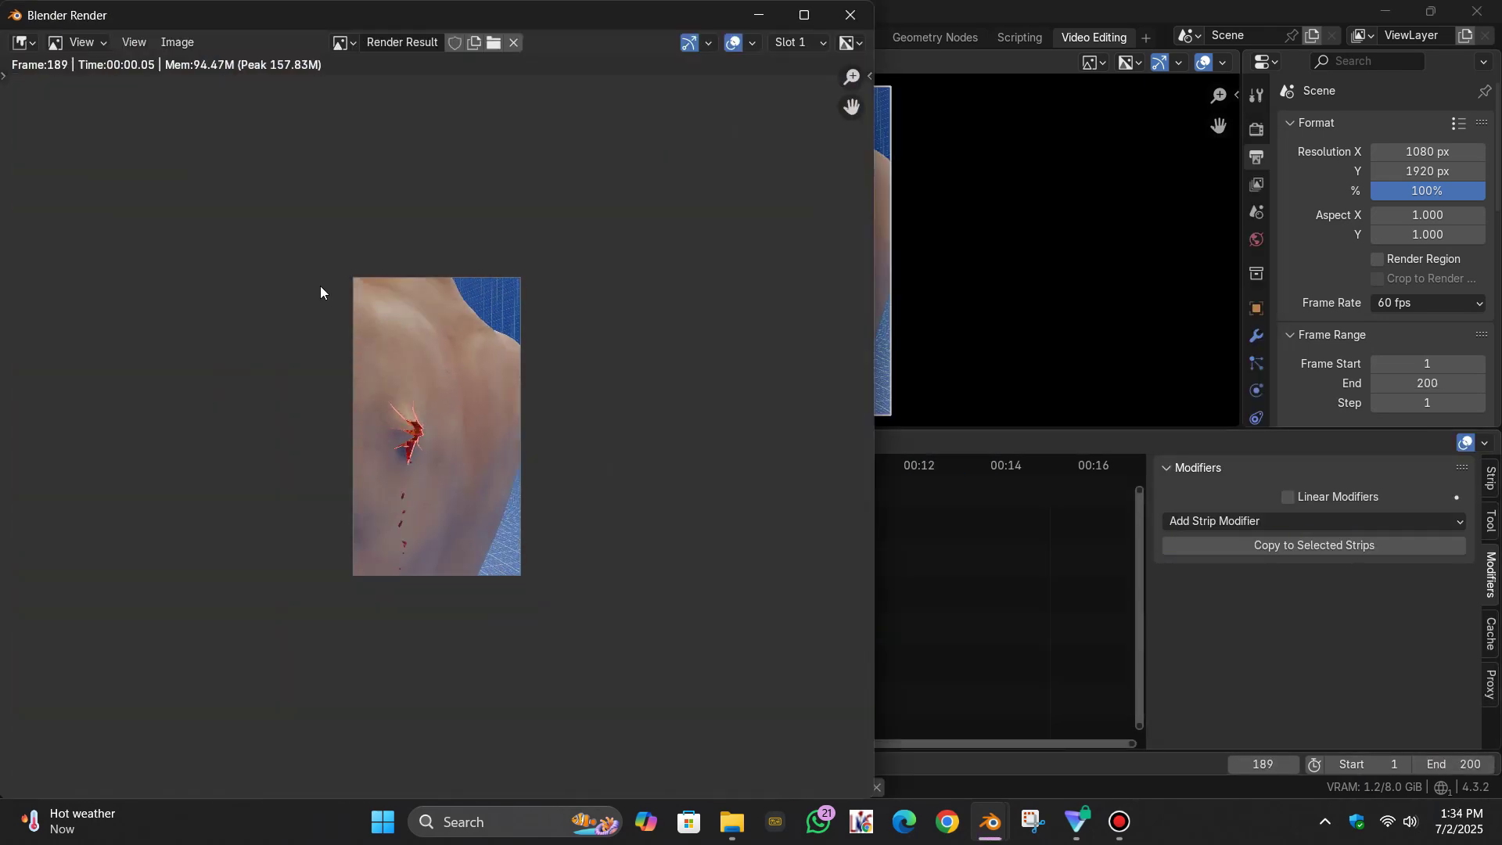
pyautogui.press('Escape')
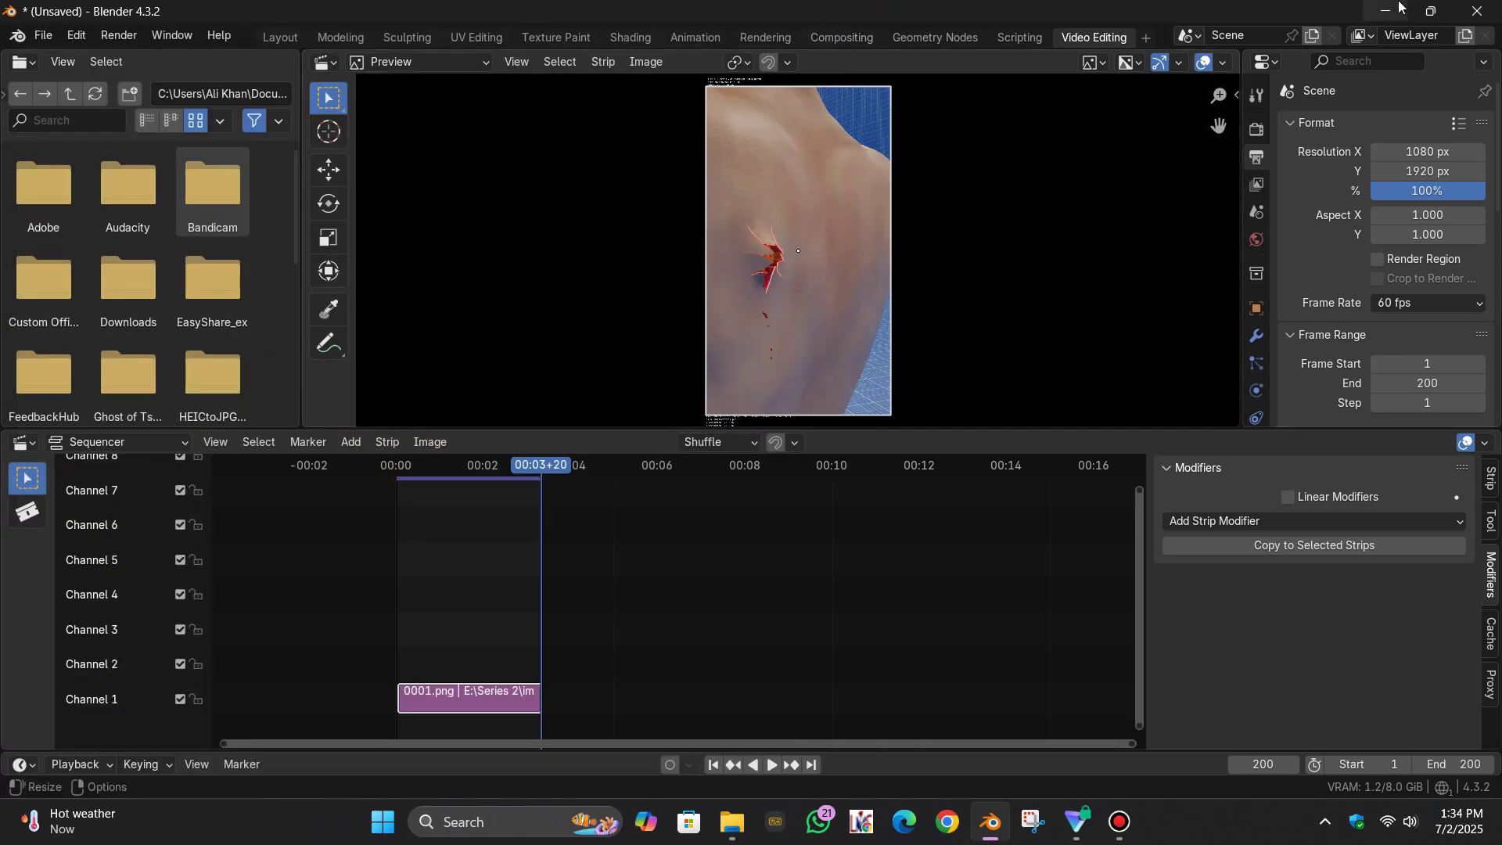
# Quit Blender without saving and open the final render folder in File Explorer
pyautogui.click(1476, 11)
pyautogui.click(833, 440)
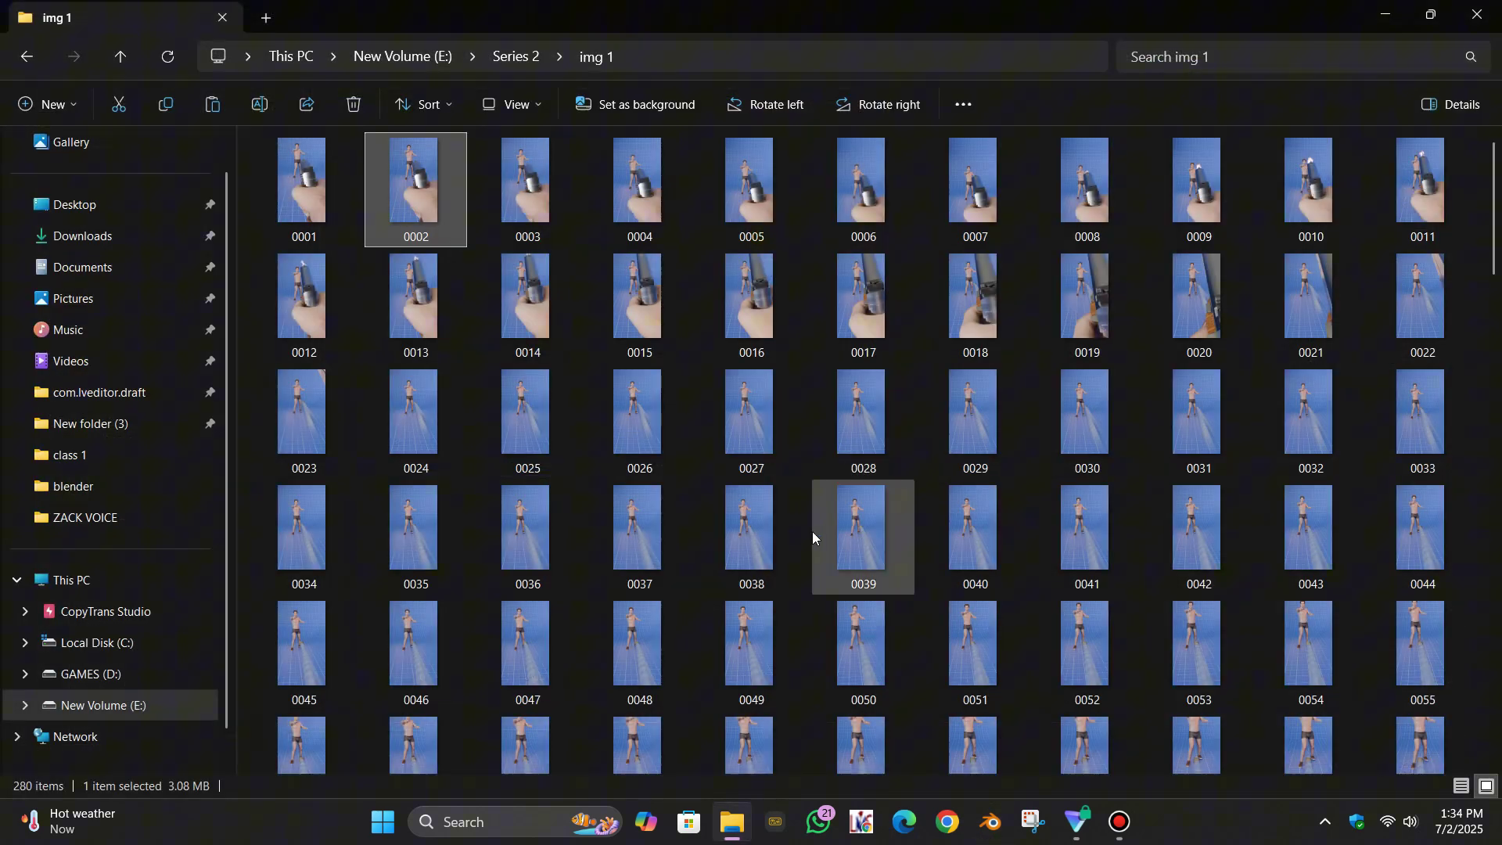
pyautogui.press('BackSpace')
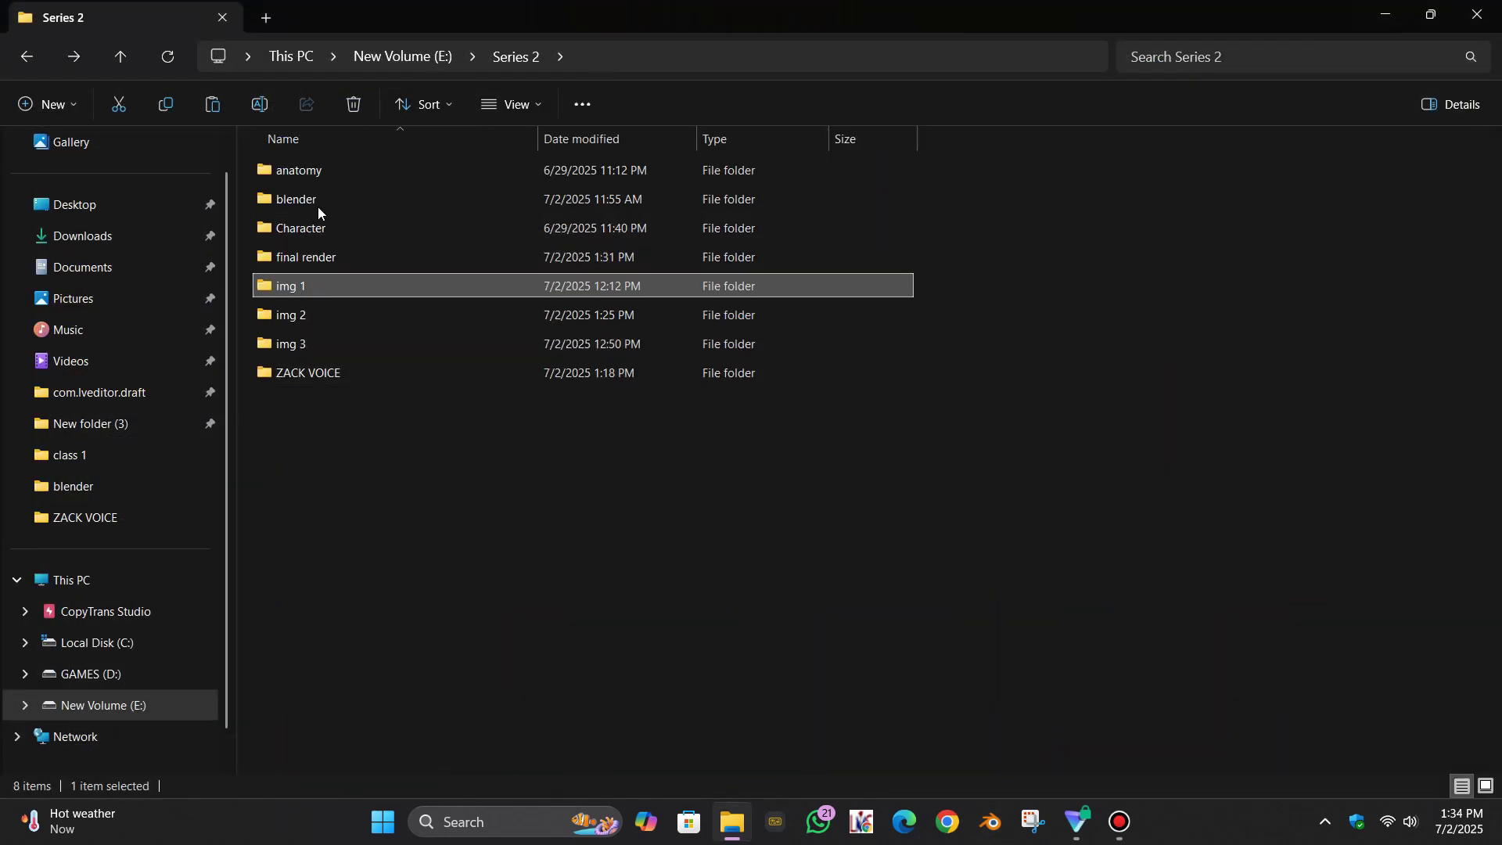
pyautogui.doubleClick(340, 262)
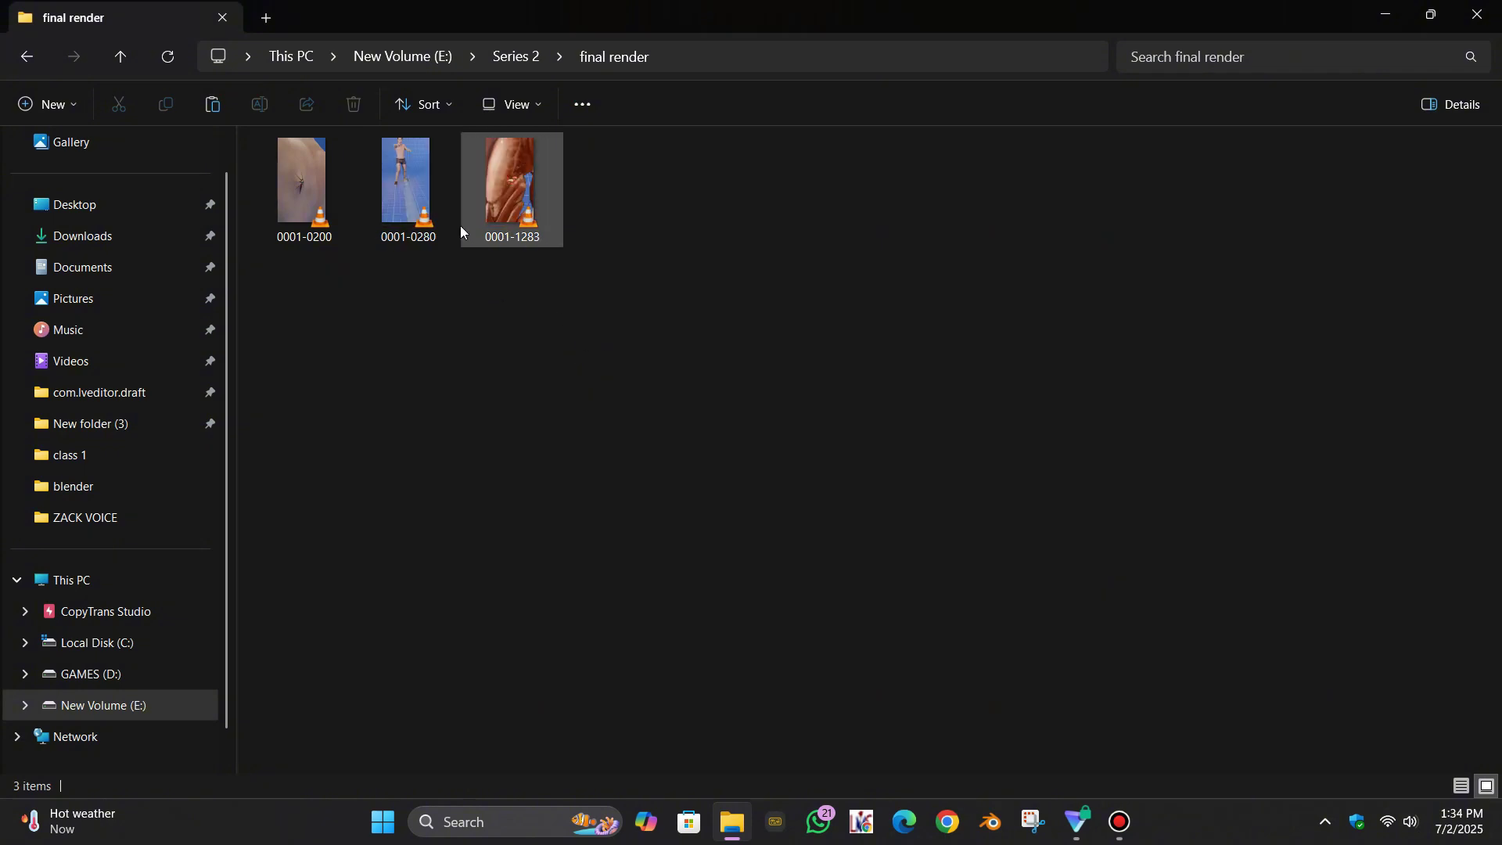
# Rename the 0001-0280 render to 1st and 0001-1283 to 2nd
pyautogui.click(400, 240)
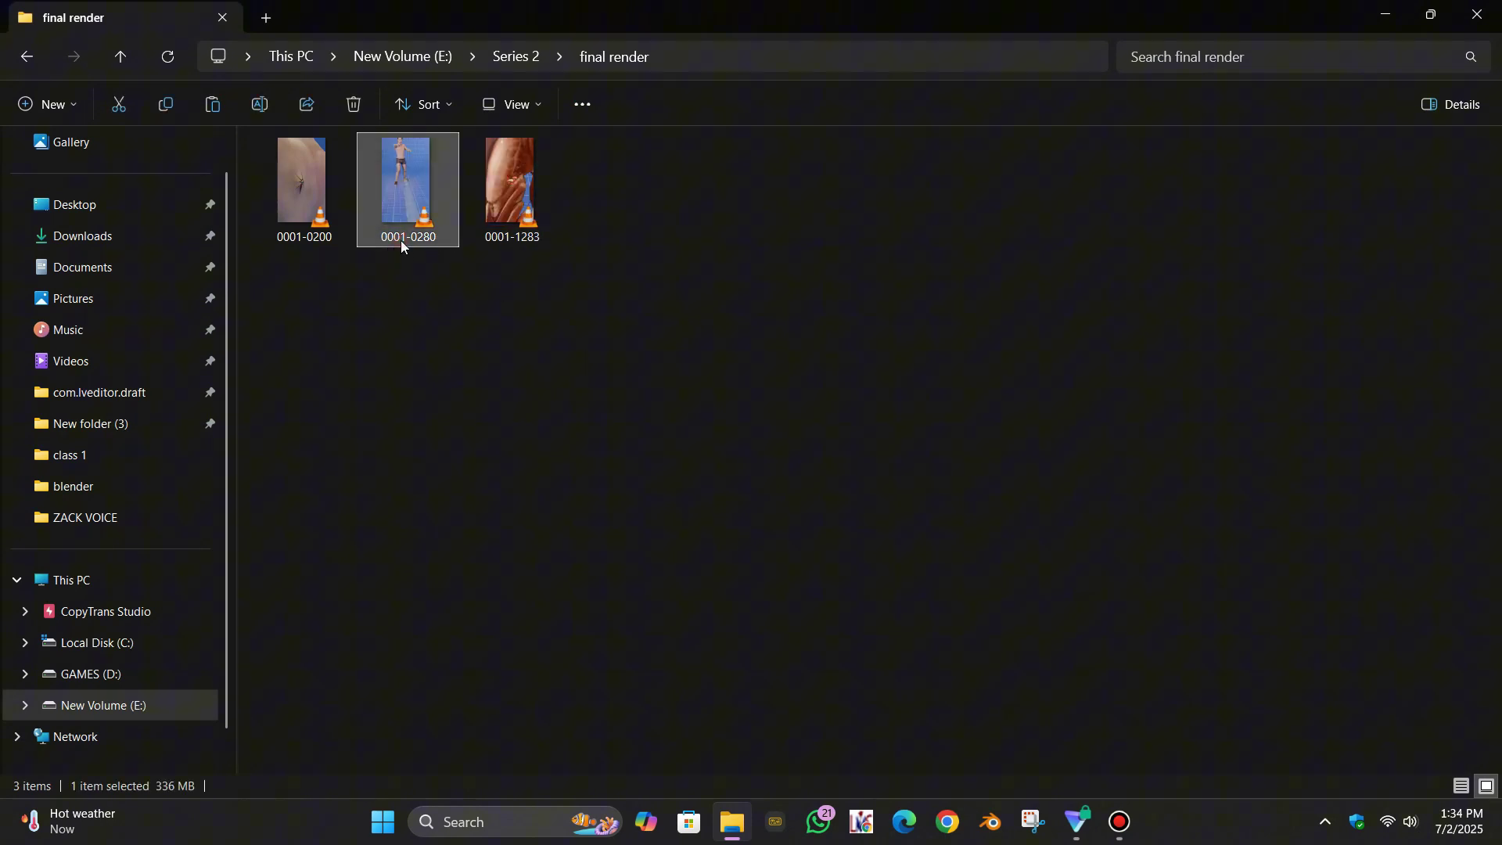
pyautogui.click(401, 236)
pyautogui.write('1')
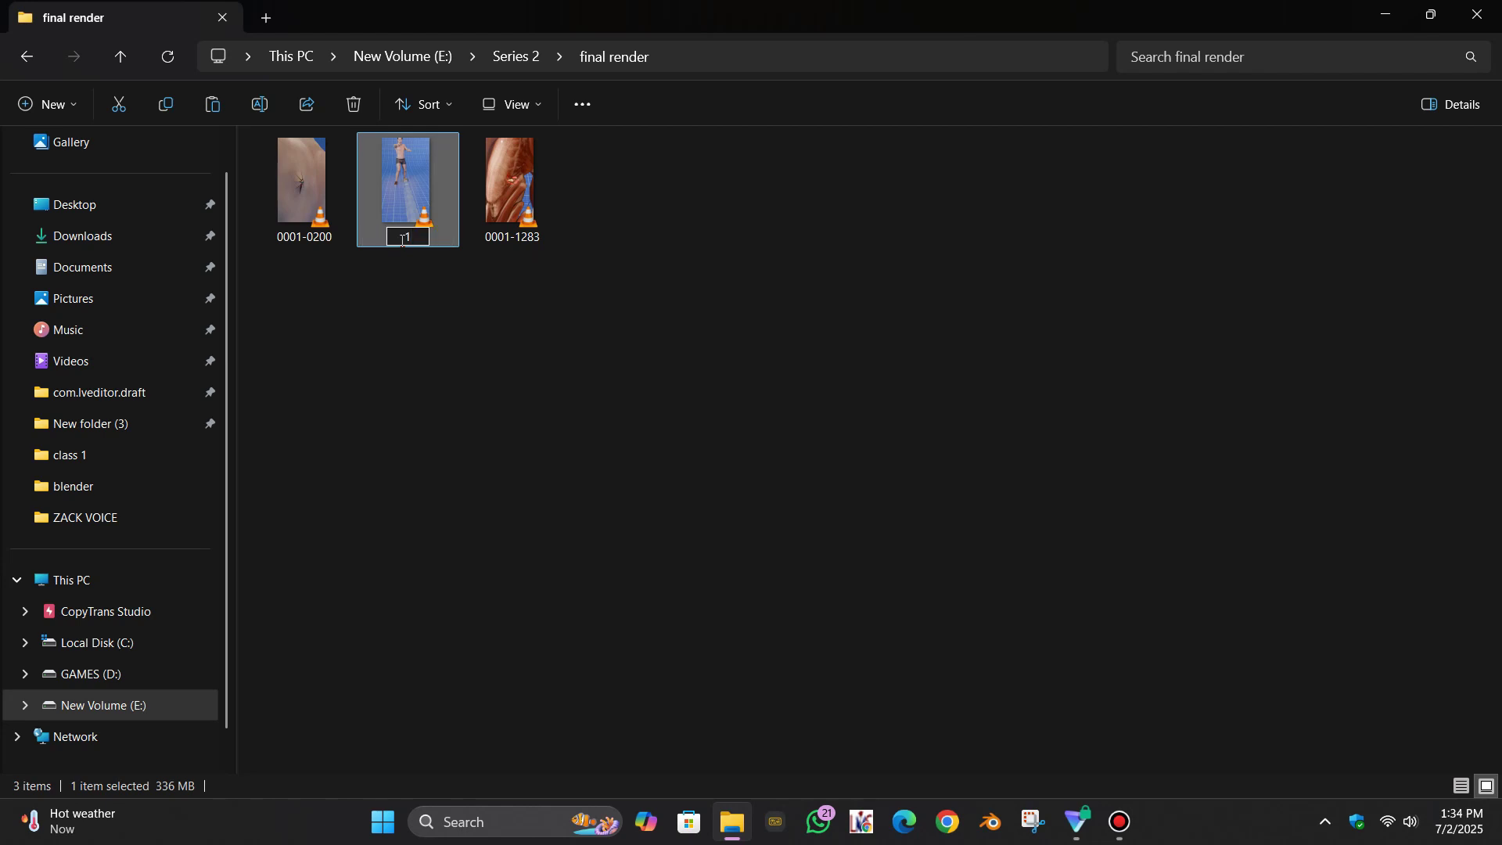
pyautogui.write('st')
pyautogui.press('Return')
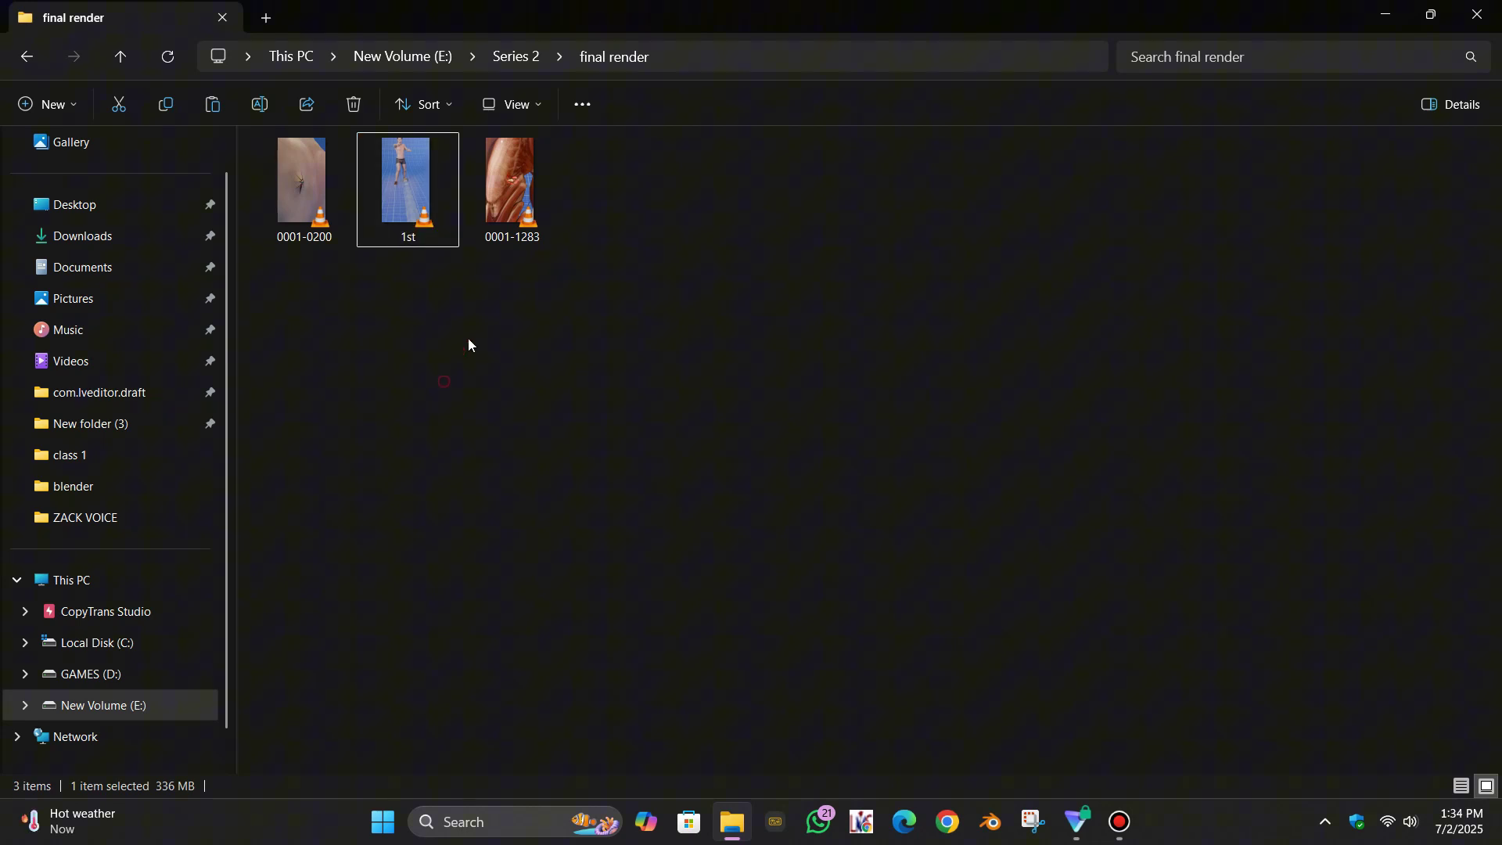
pyautogui.click(511, 236)
pyautogui.click(513, 236)
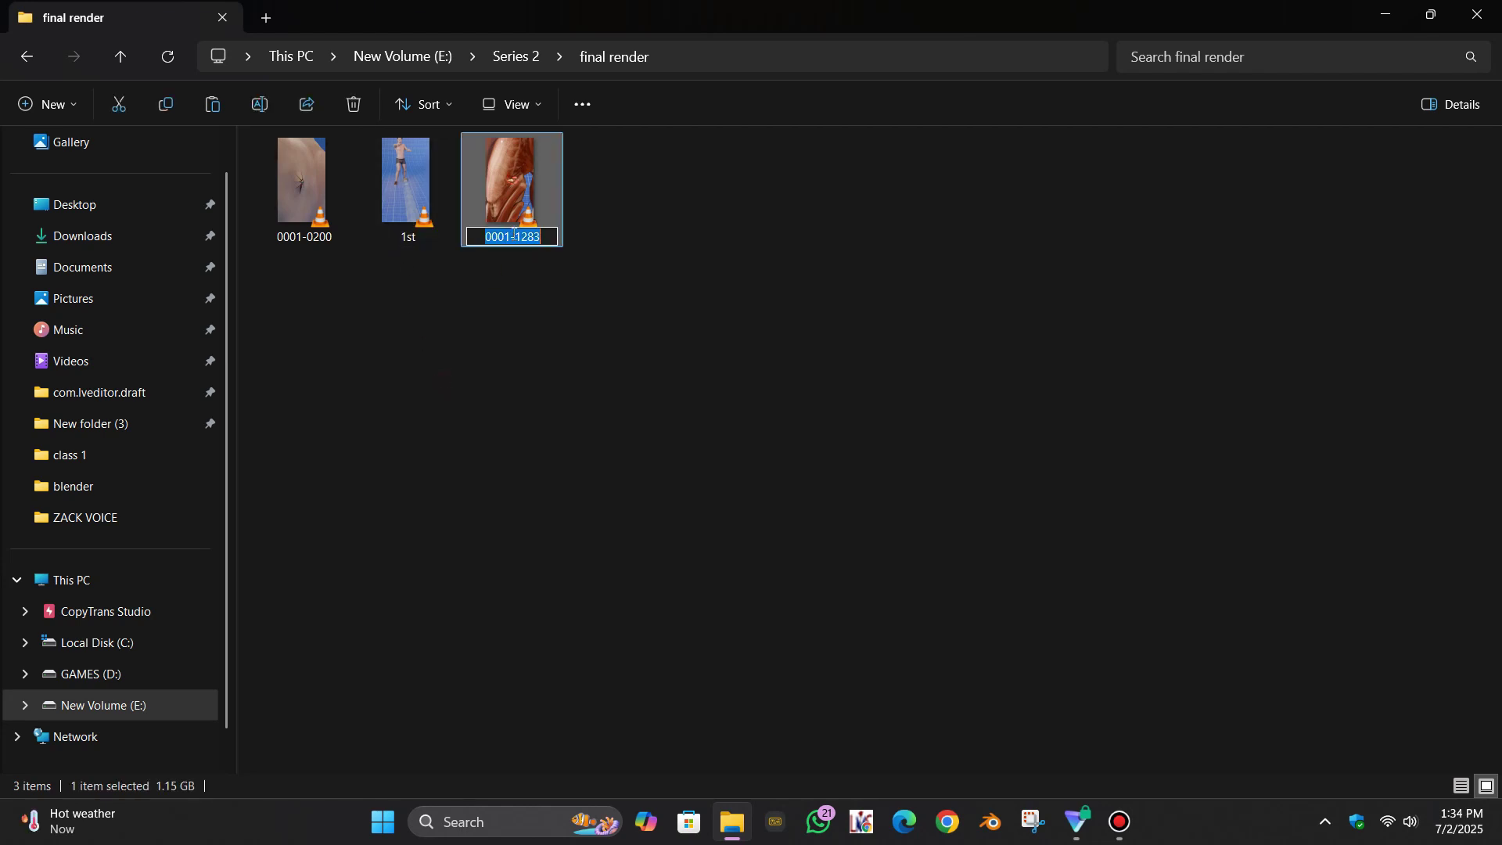
pyautogui.write('2nd')
pyautogui.press('Return')
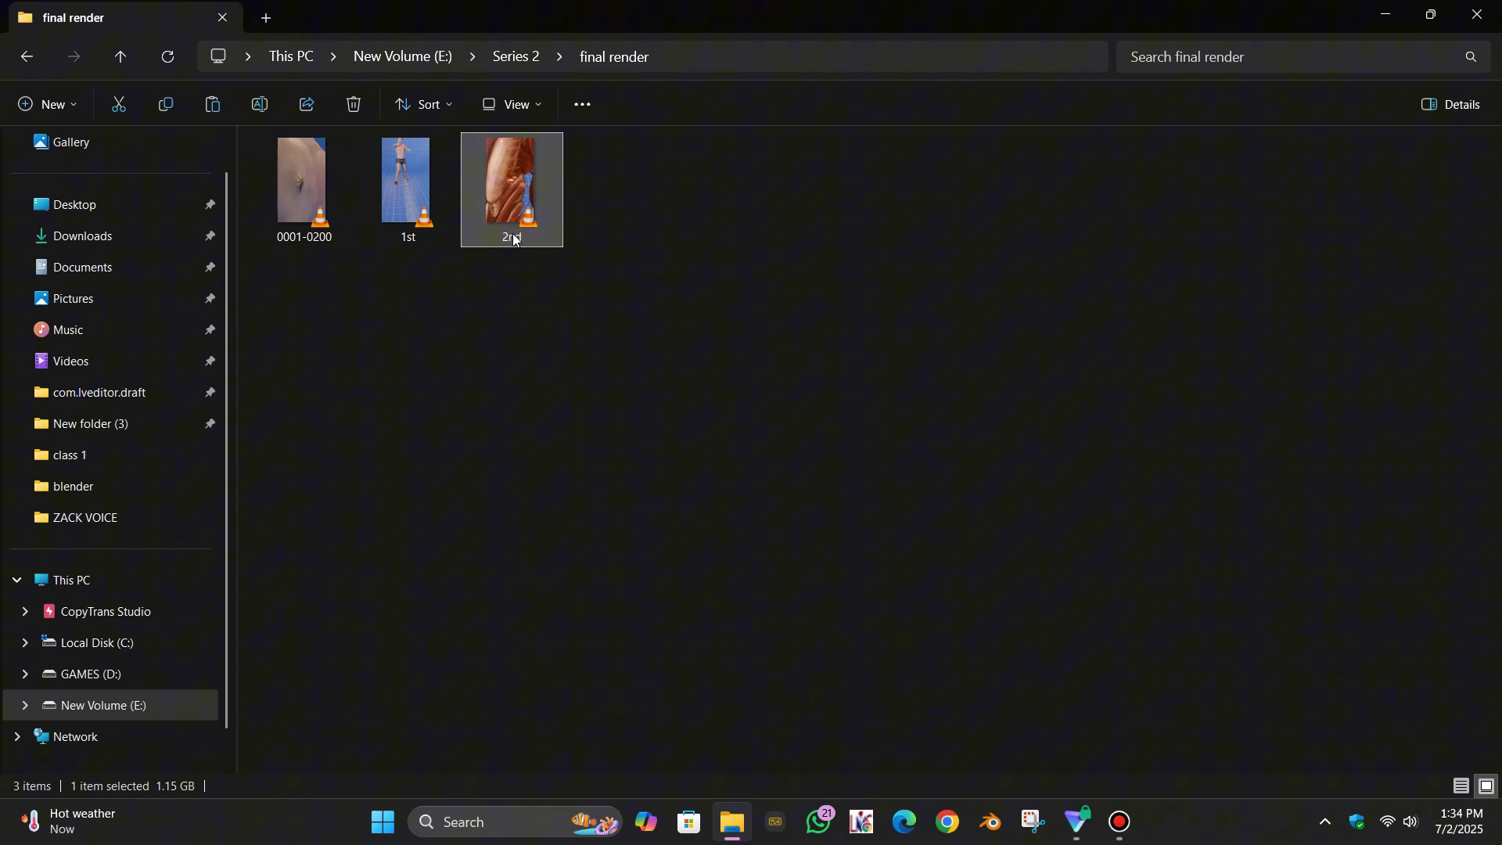
# Rename the 0001-0200 render to 3rd
pyautogui.click(337, 240)
pyautogui.click(330, 240)
pyautogui.write('3rd')
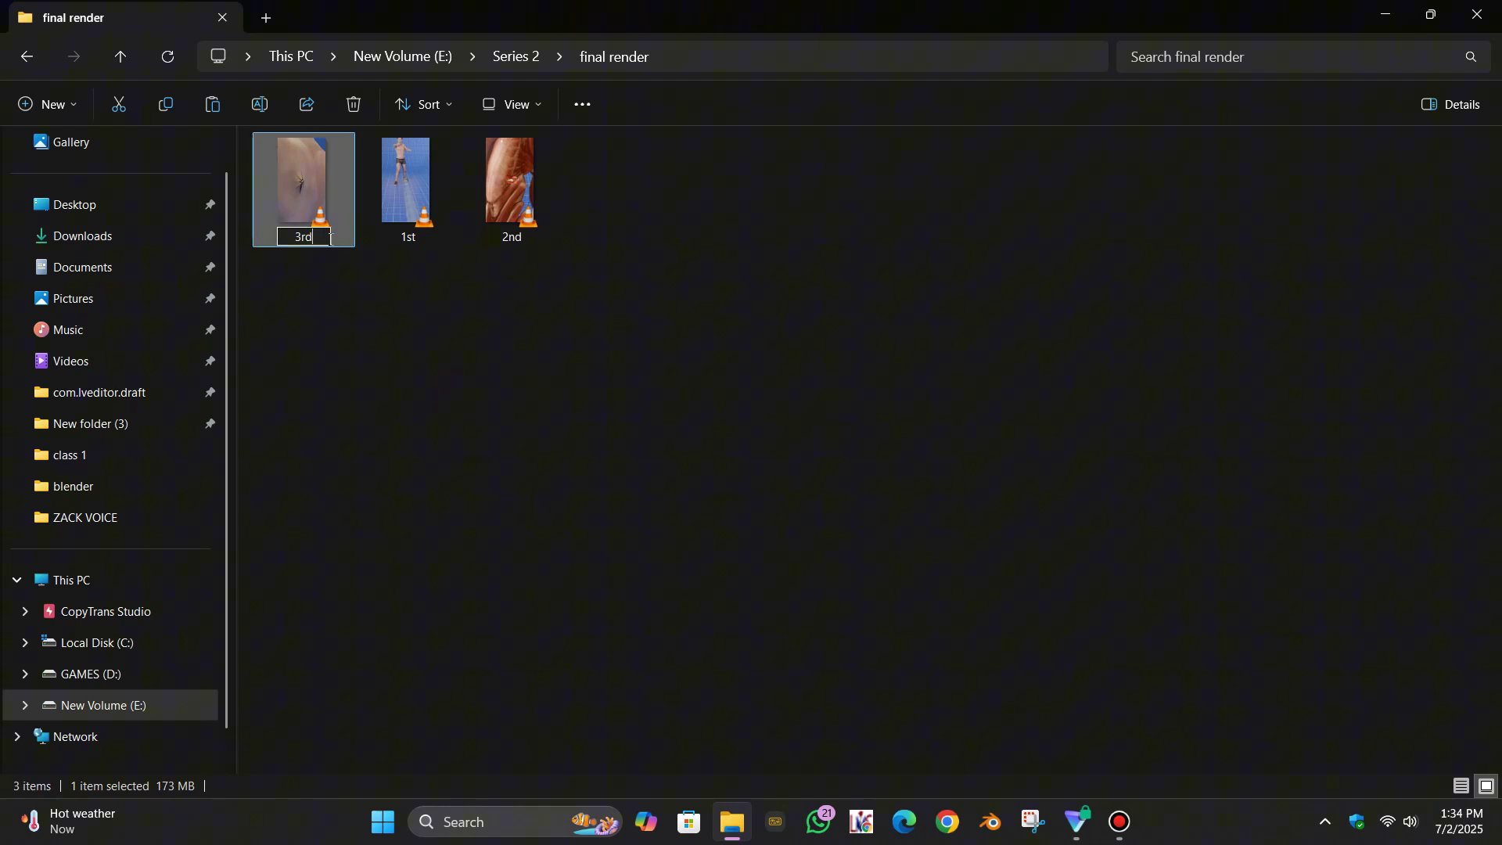
pyautogui.click(424, 335)
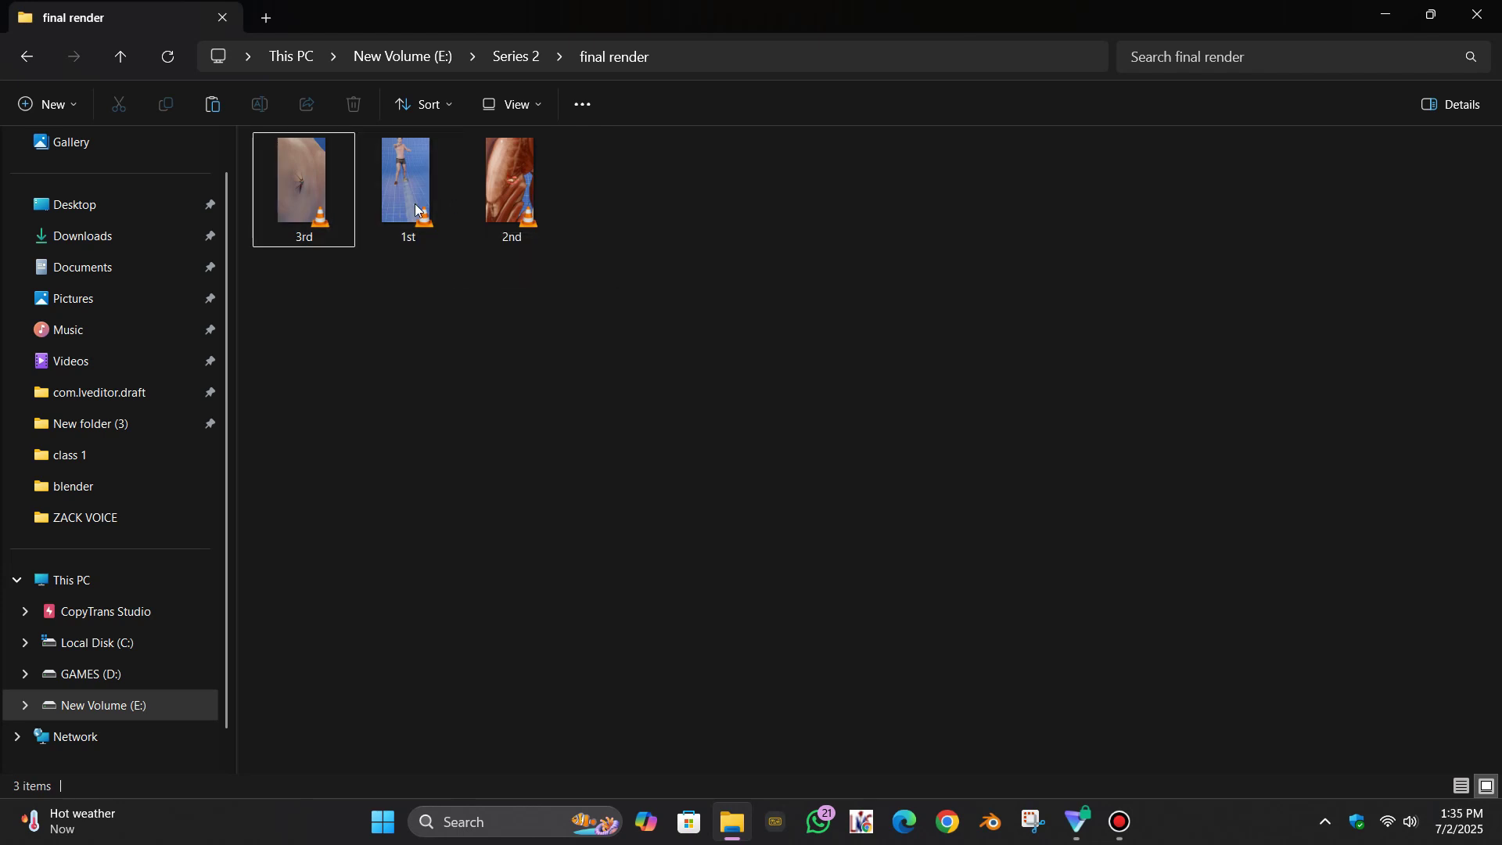
pyautogui.moveTo(495, 208)
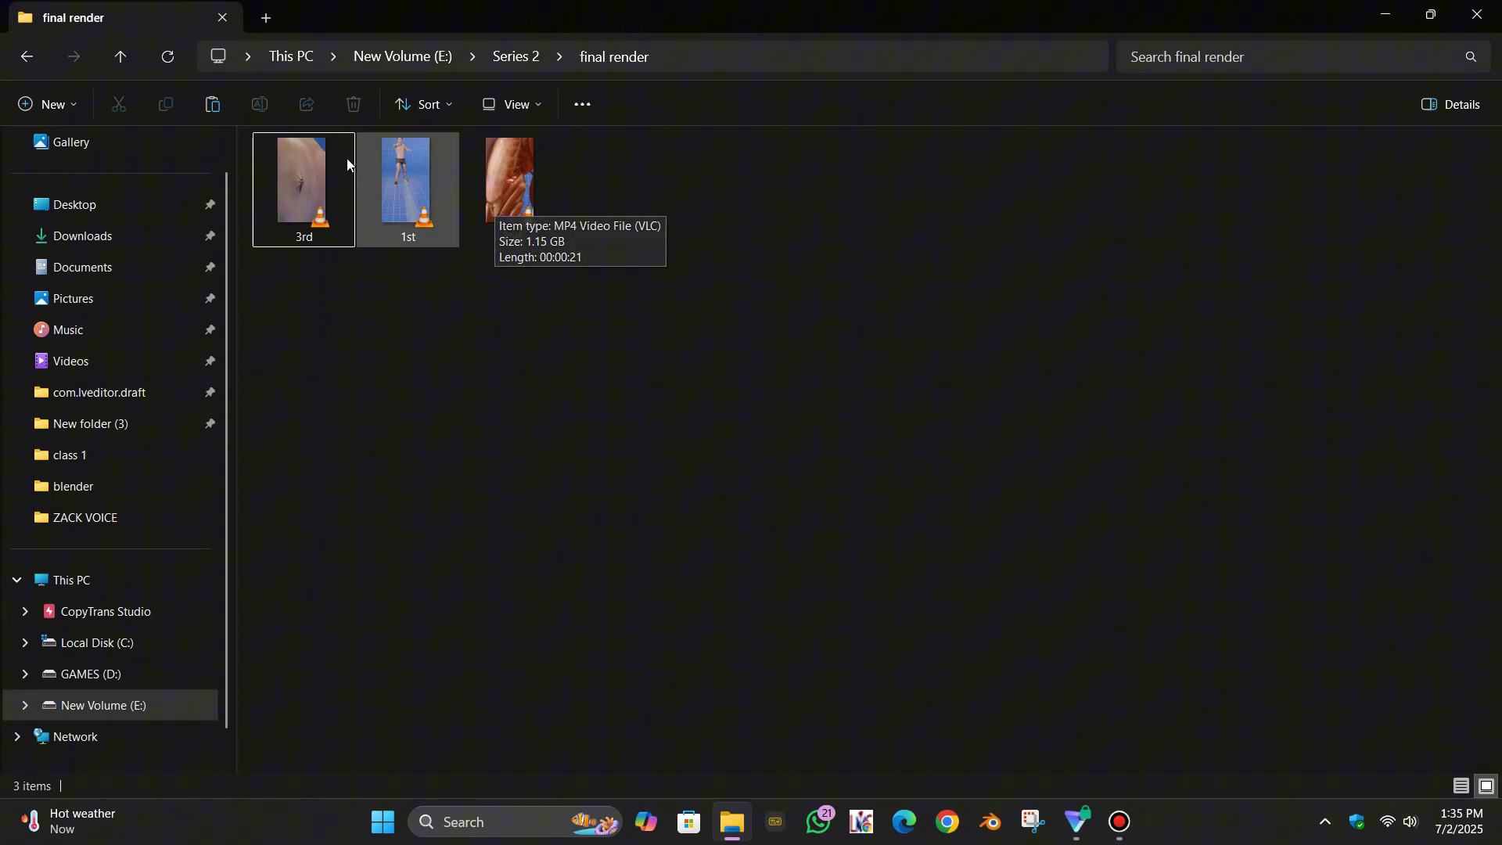
# Open text.txt from Series 2\ZACK VOICE in Notepad and select its bullet-wound voiceover paragraph
pyautogui.click(119, 56)
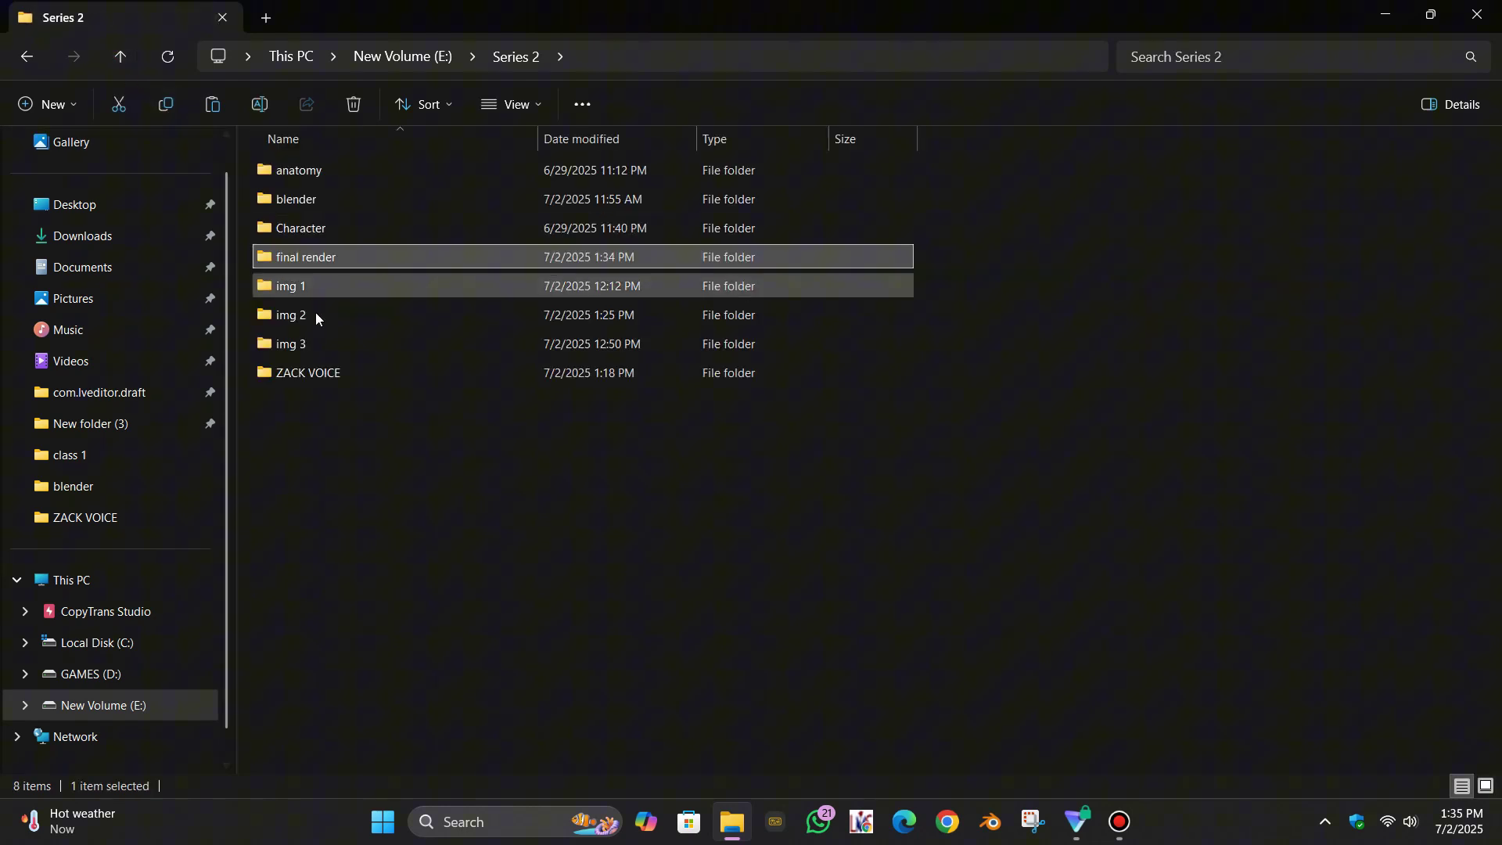
pyautogui.doubleClick(305, 373)
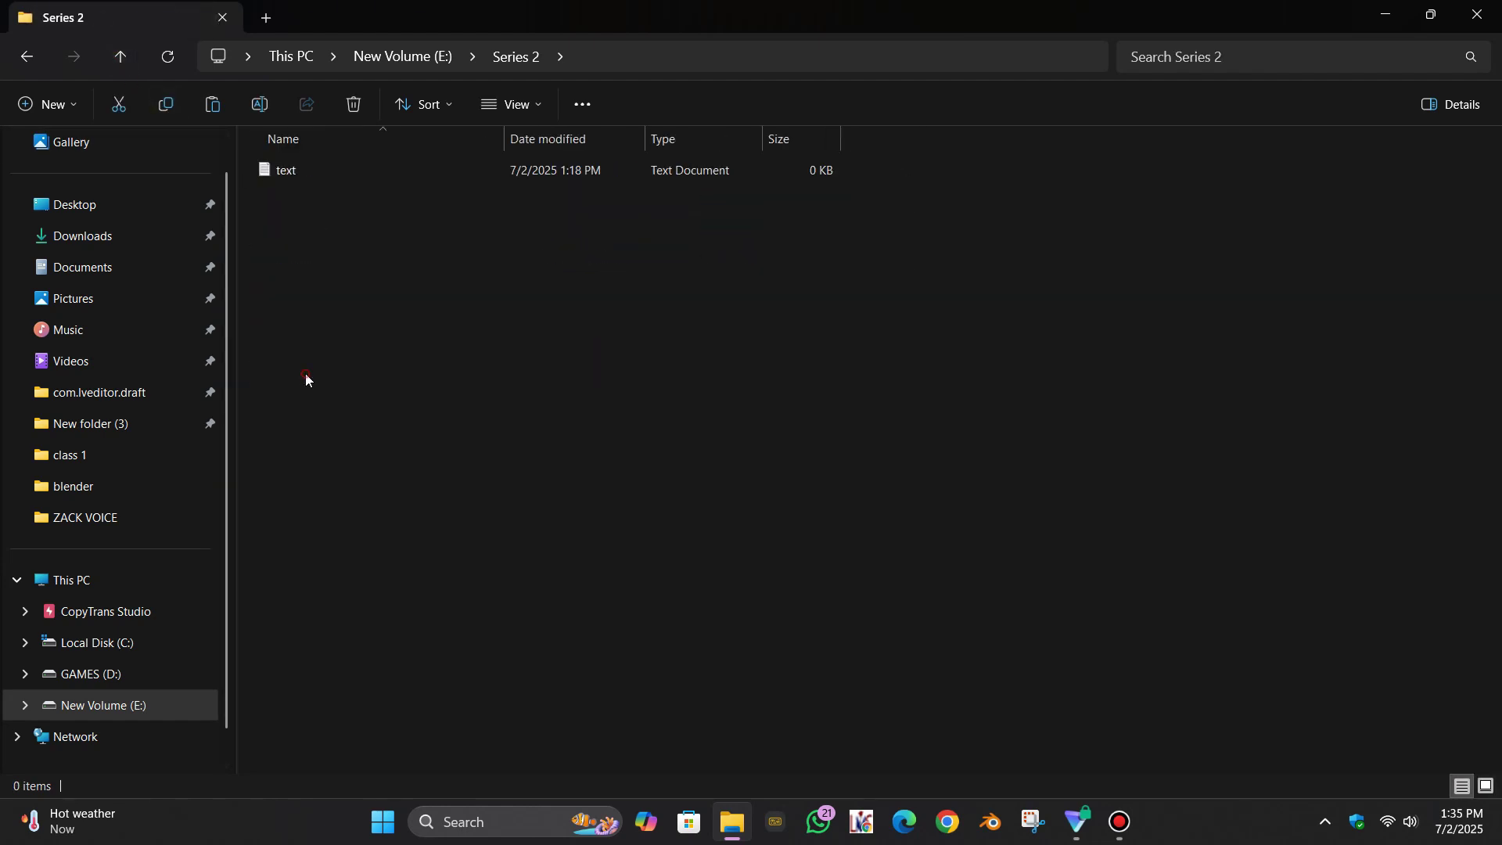
pyautogui.click(291, 172)
pyautogui.doubleClick(289, 172)
pyautogui.click(863, 317)
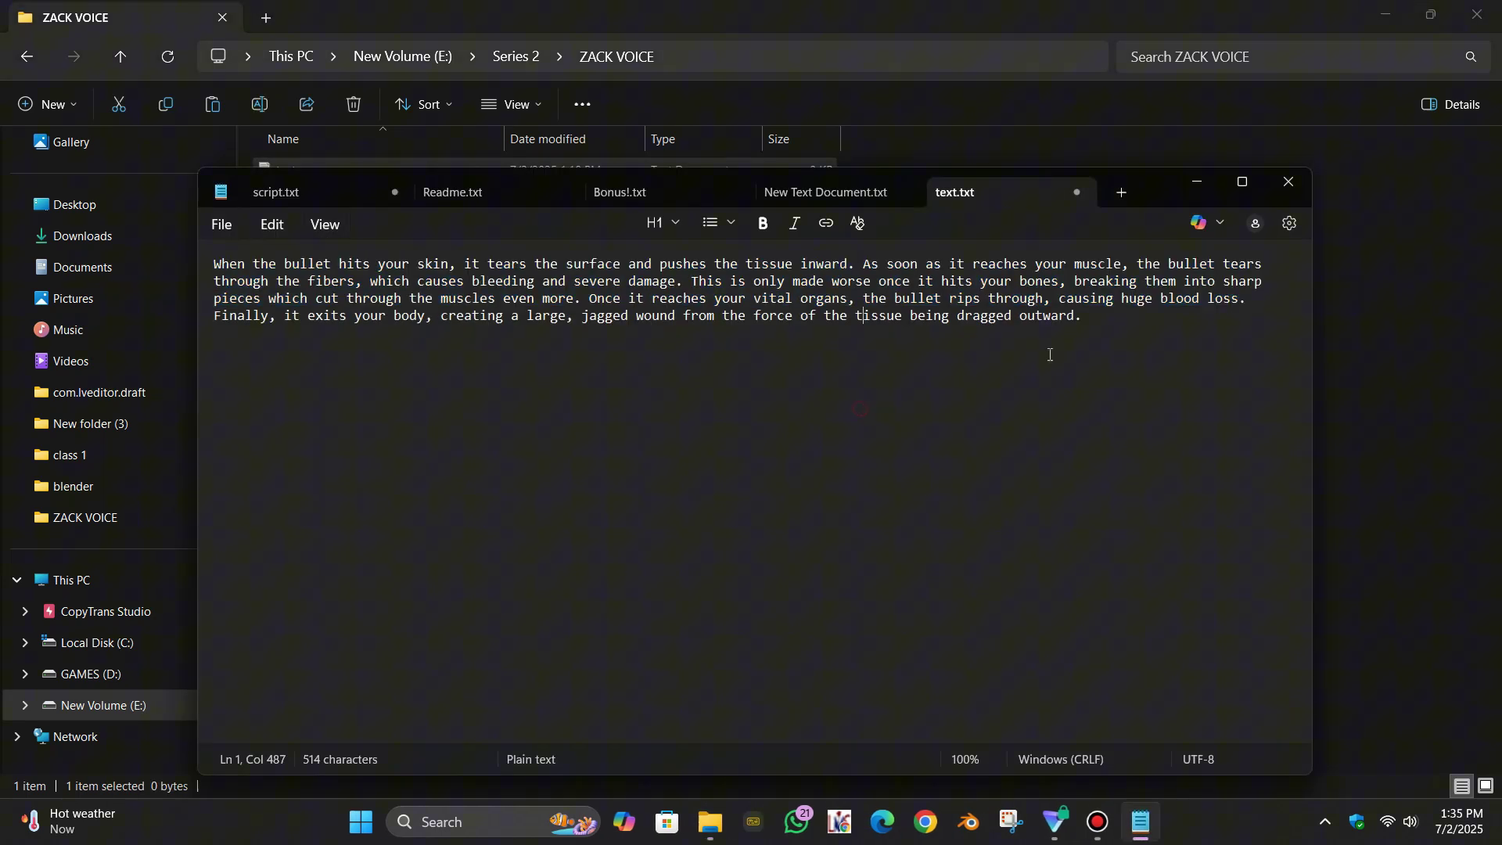
pyautogui.moveTo(1095, 327); pyautogui.dragTo(206, 274)
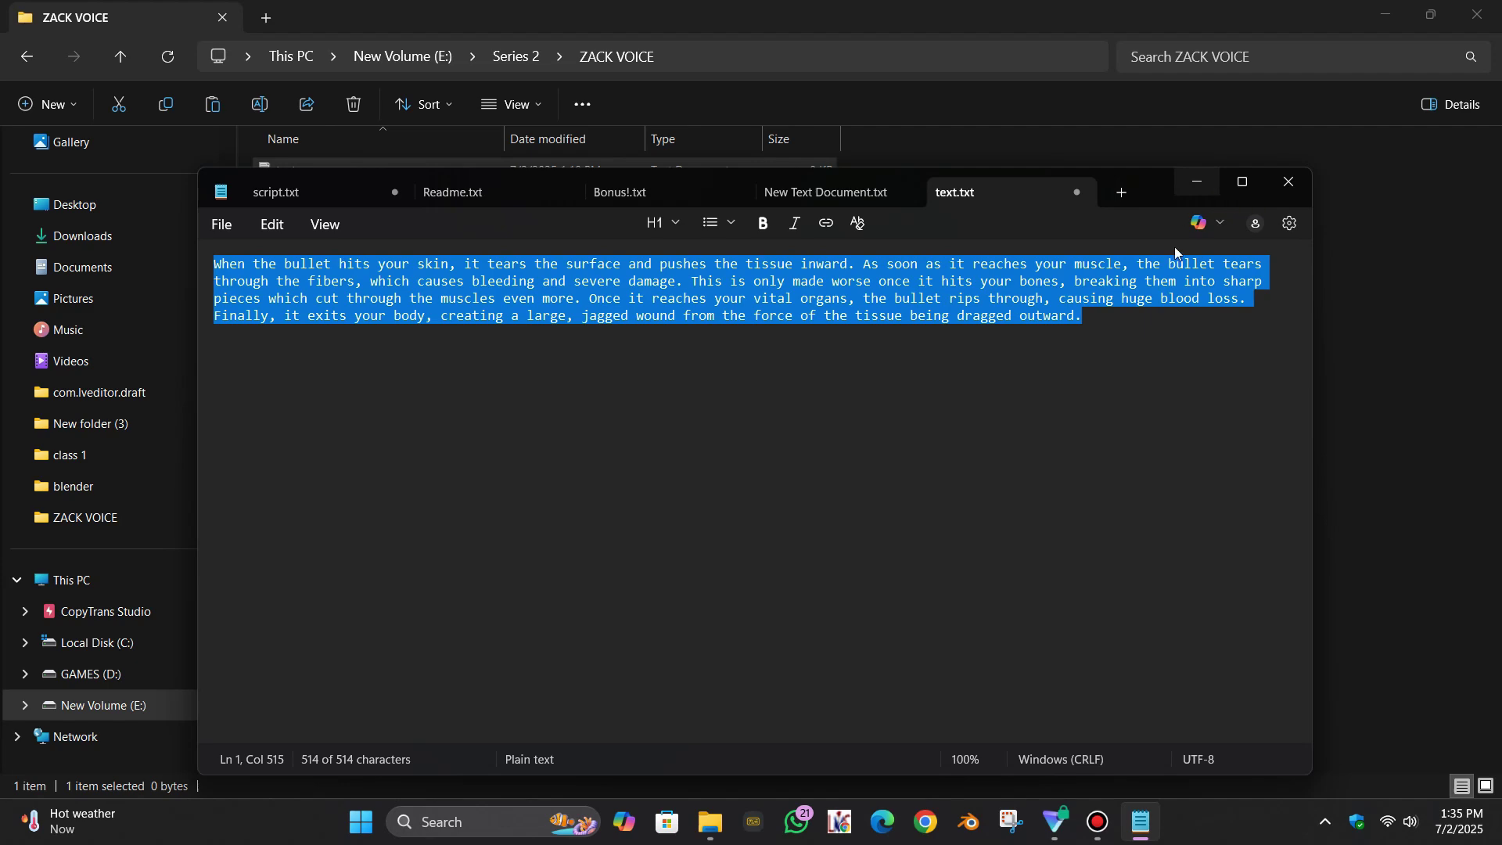
# Launch CapCut from Windows search, dismiss the performance popup, and create new project 0702 (2)
pyautogui.press('super')
pyautogui.write('ca')
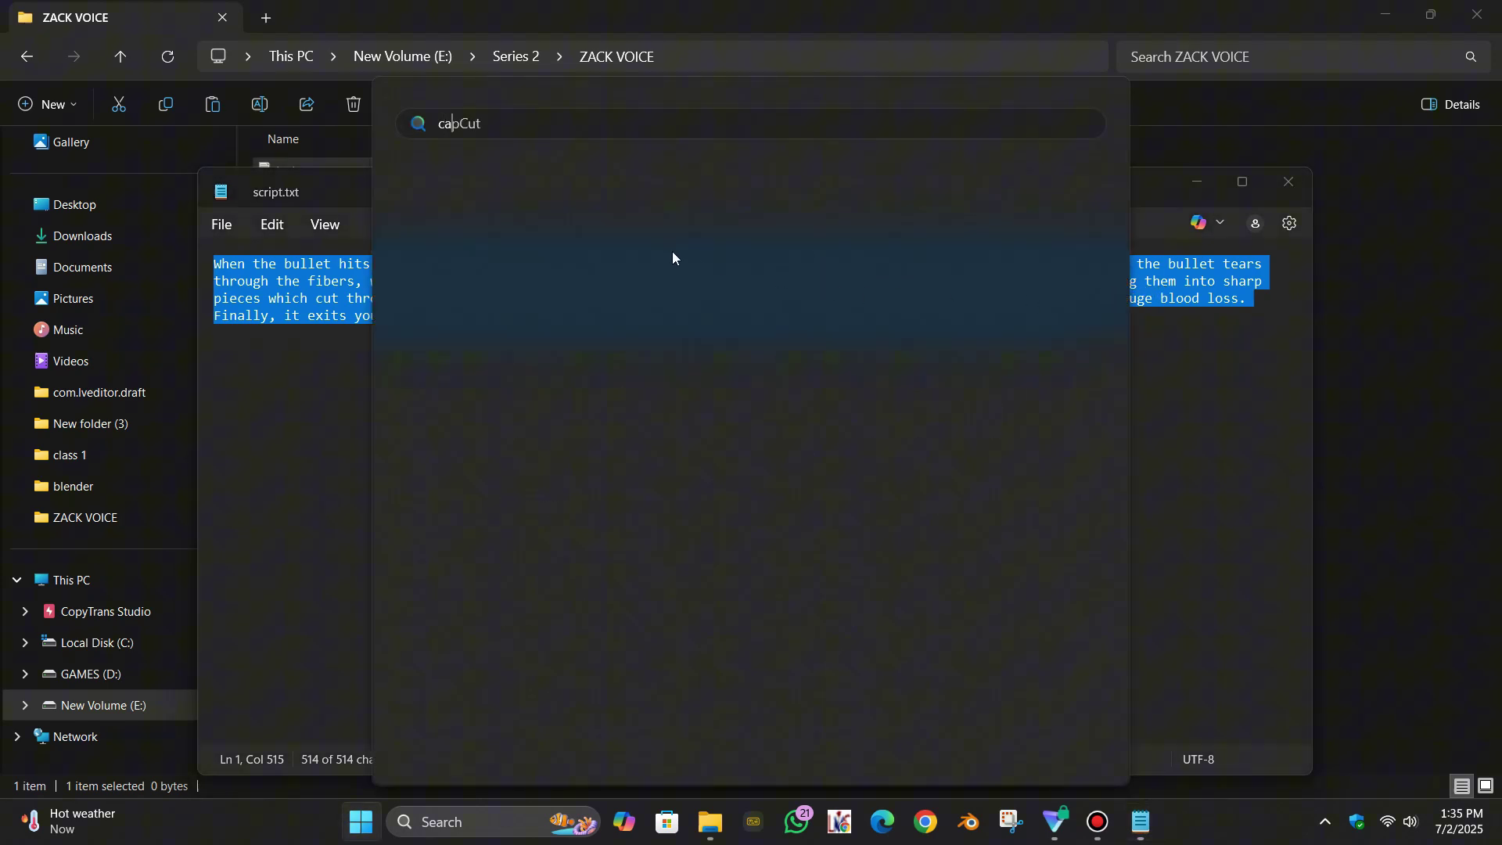
pyautogui.click(626, 268)
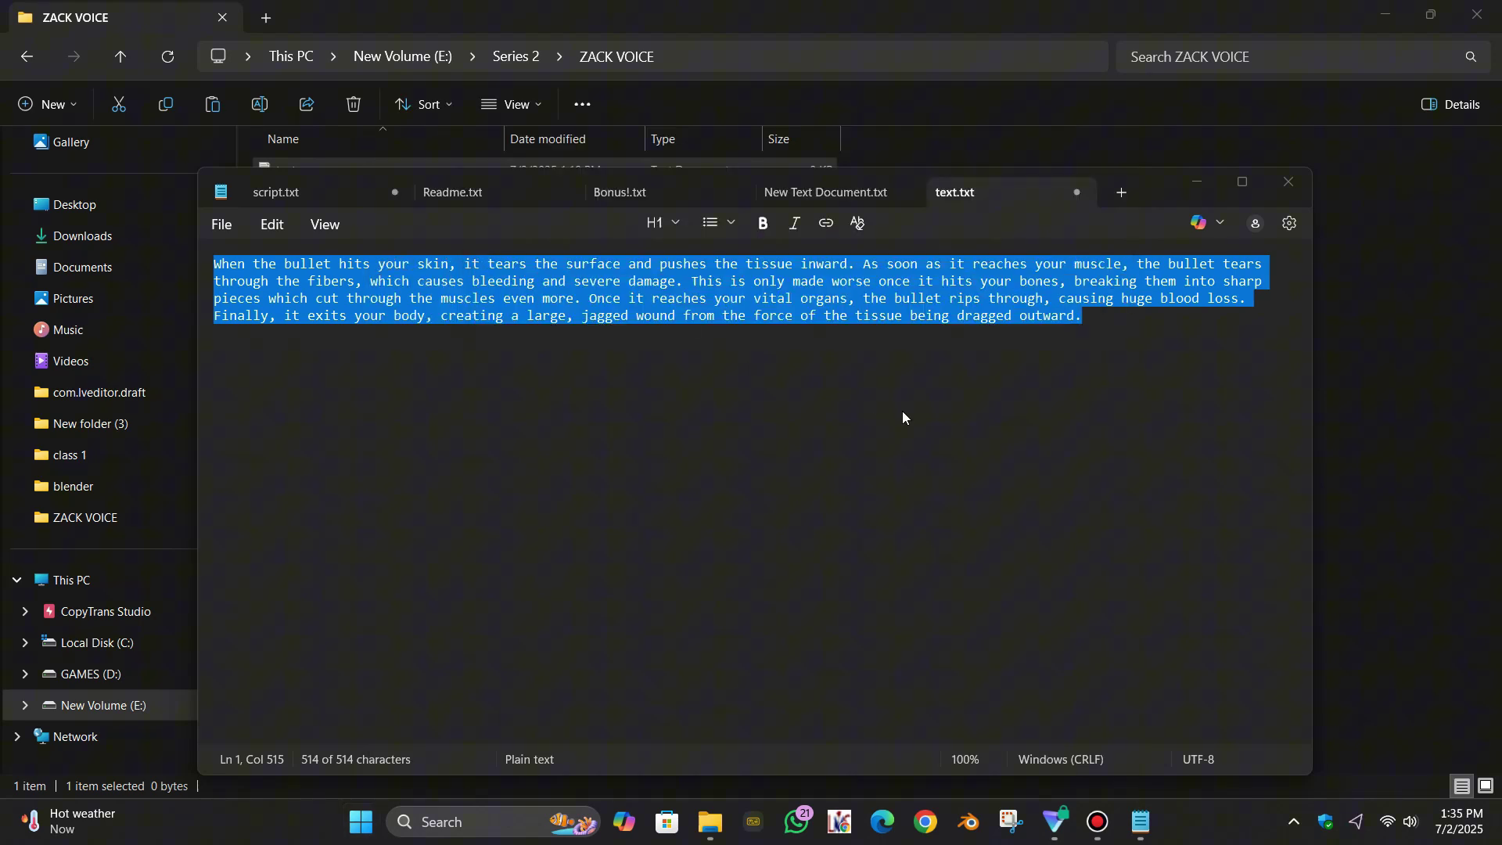
pyautogui.click(794, 515)
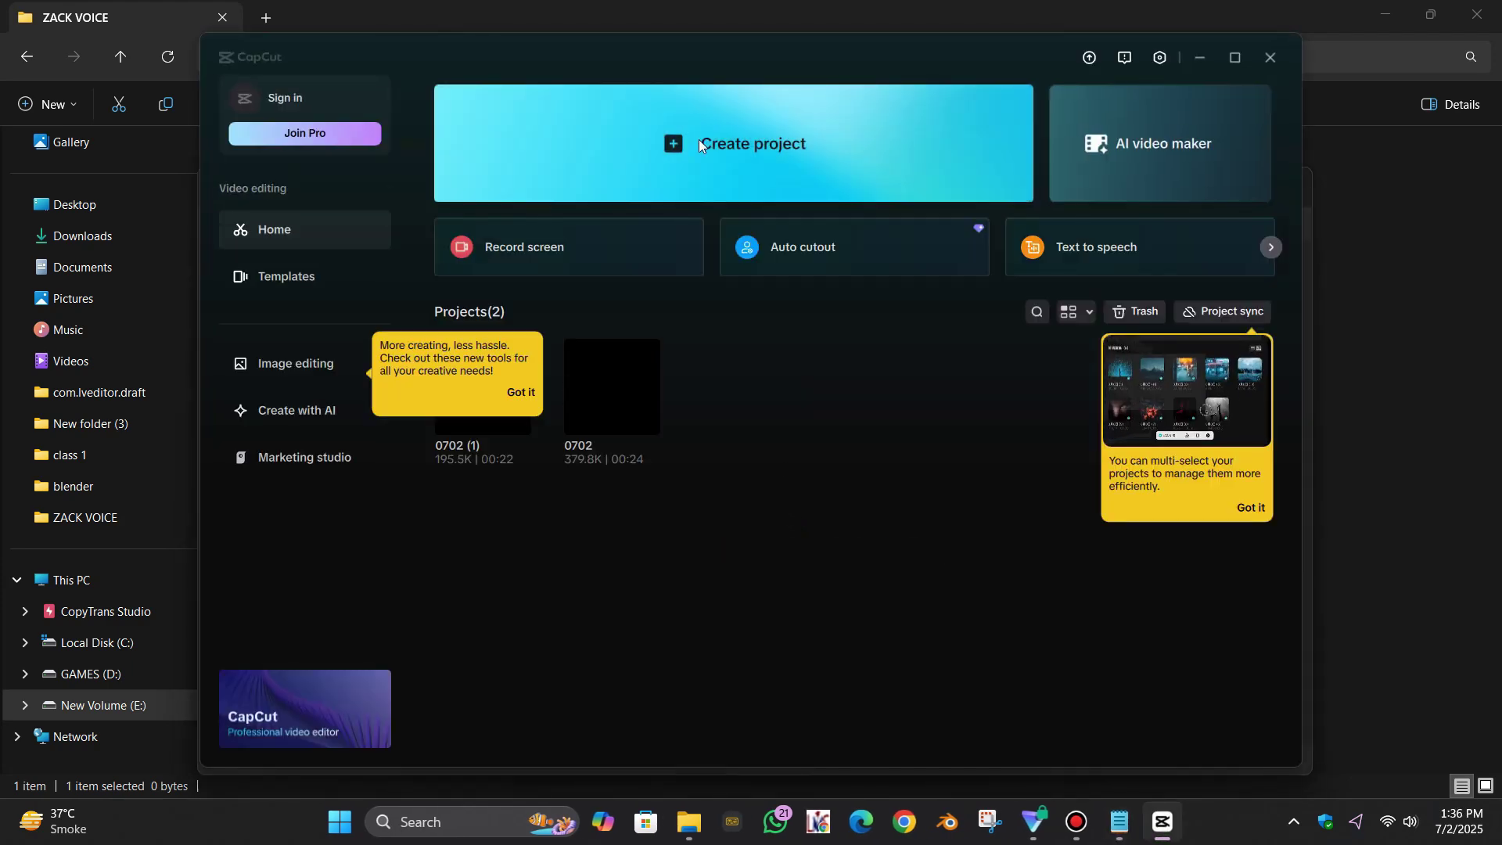
pyautogui.click(699, 143)
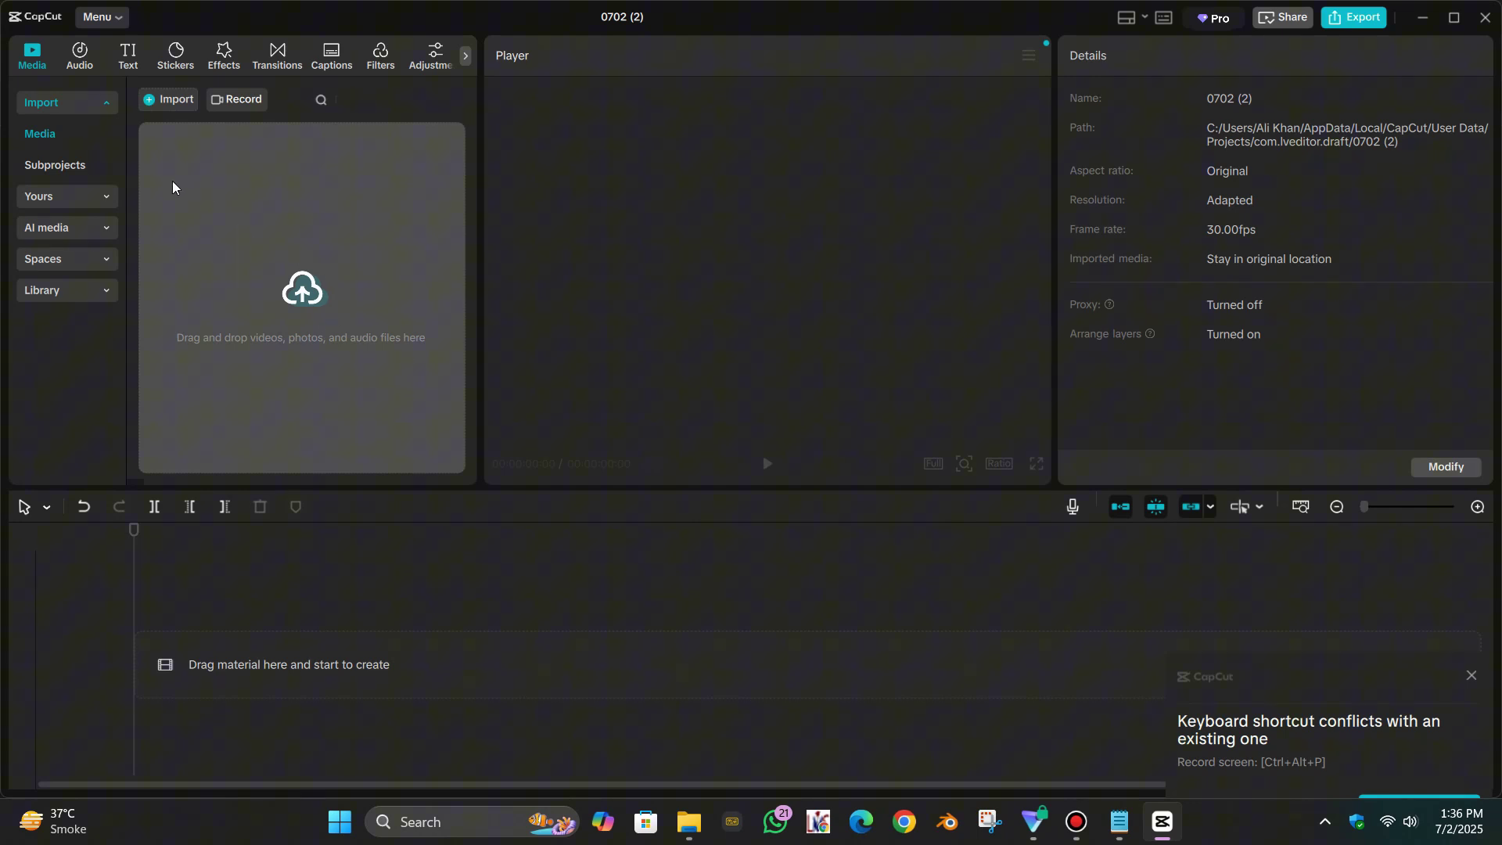
# Add a Default text clip to the timeline and erase its placeholder wording
pyautogui.click(134, 54)
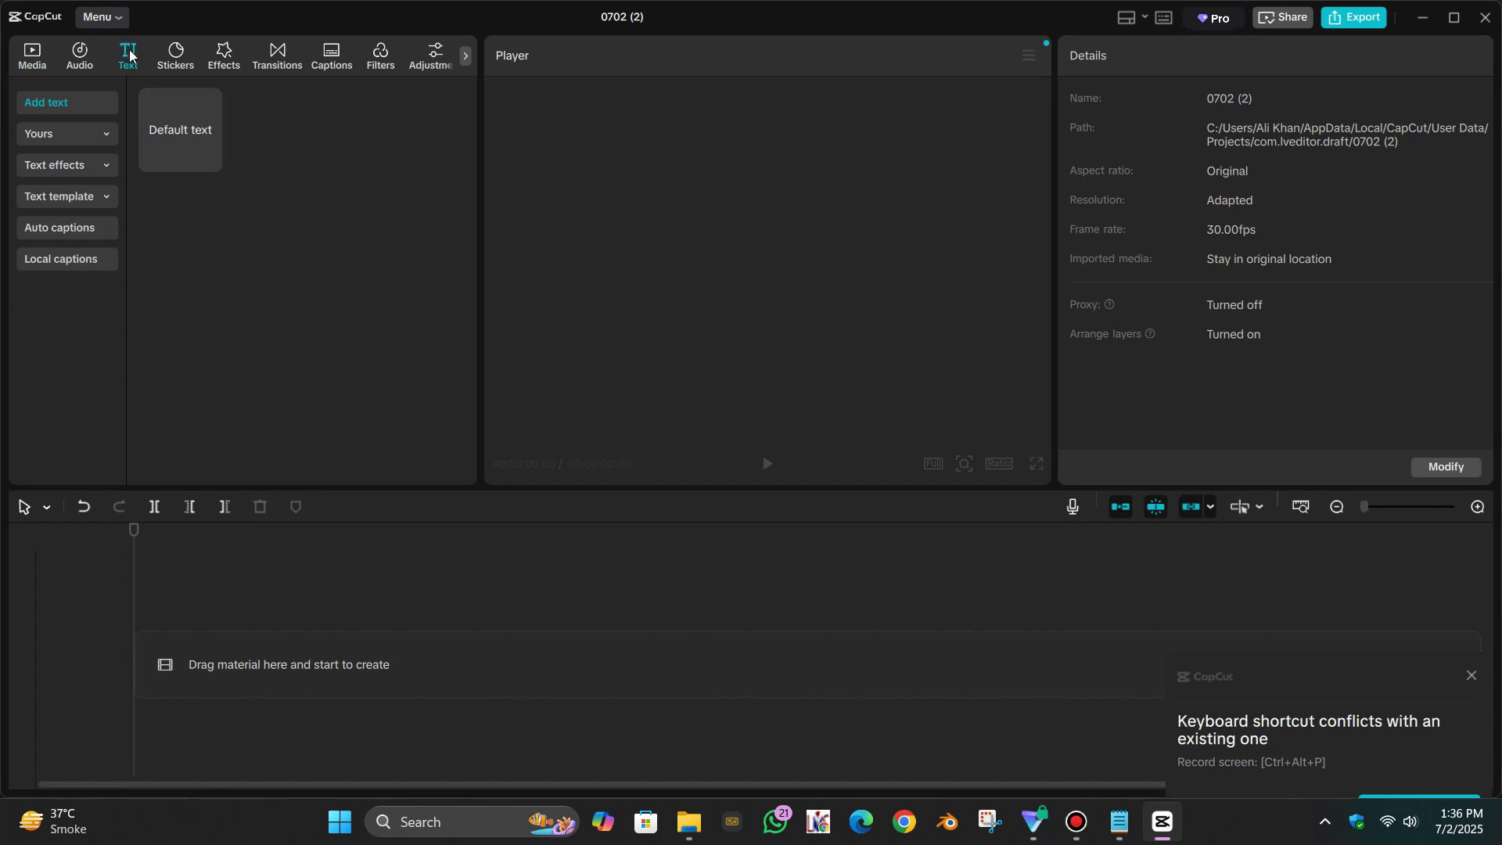
pyautogui.click(209, 162)
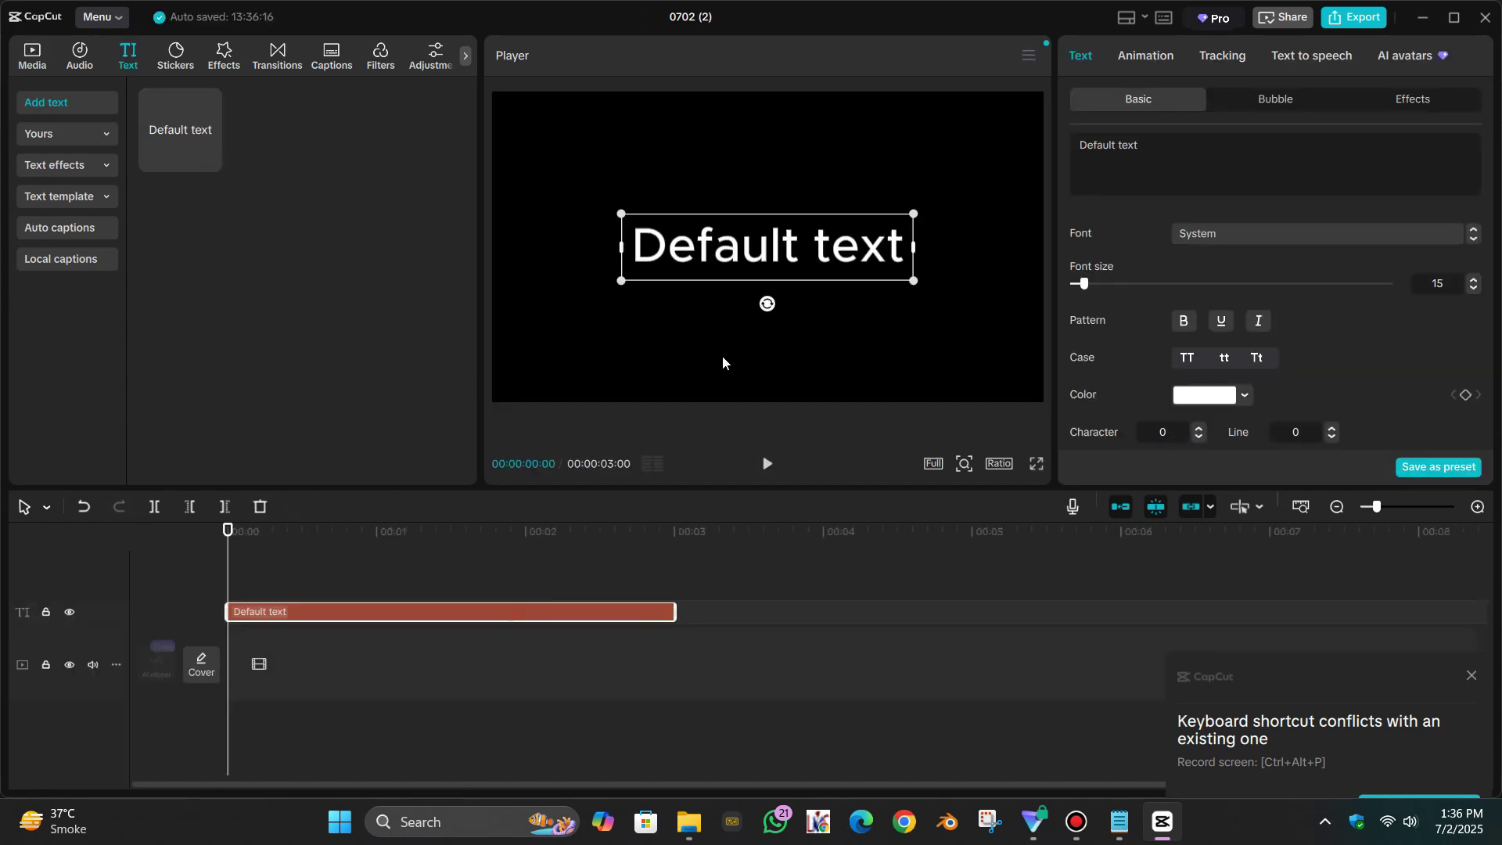
pyautogui.doubleClick(767, 258)
pyautogui.press('Right')
pyautogui.press('Right')
pyautogui.press('Right')
pyautogui.press('Right')
pyautogui.press('Right')
pyautogui.press('Right')
pyautogui.press('Right')
pyautogui.press('BackSpace')
pyautogui.press('BackSpace')
pyautogui.press('BackSpace')
pyautogui.press('BackSpace')
pyautogui.press('BackSpace')
pyautogui.press('BackSpace')
pyautogui.press('BackSpace')
pyautogui.press('BackSpace')
pyautogui.press('BackSpace')
pyautogui.press('BackSpace')
pyautogui.press('BackSpace')
pyautogui.press('BackSpace')
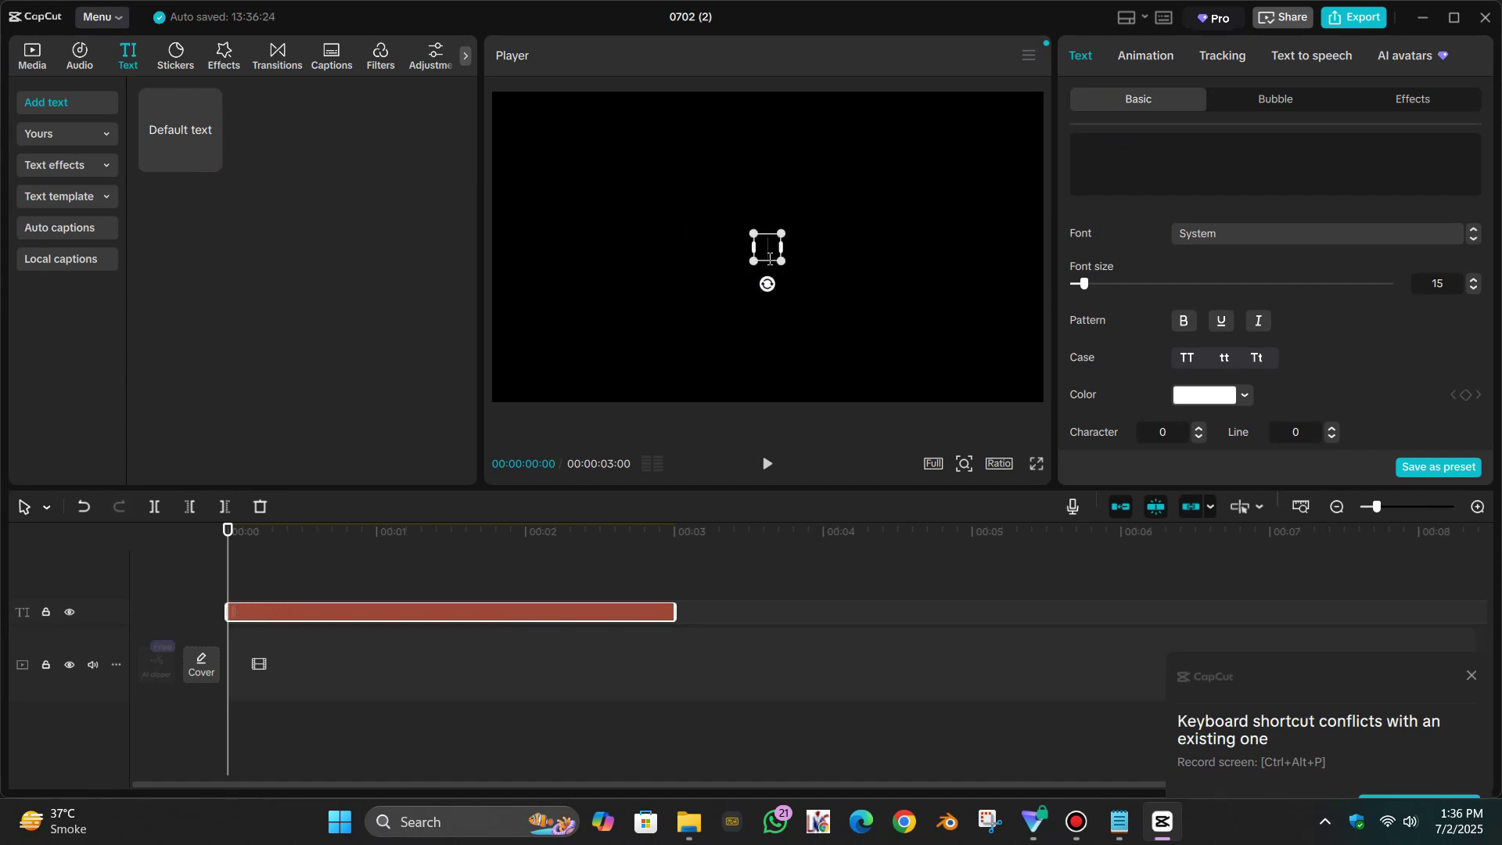
# Back in Notepad, select the first half of the voiceover script
pyautogui.hotkey('alt', 'Tab')
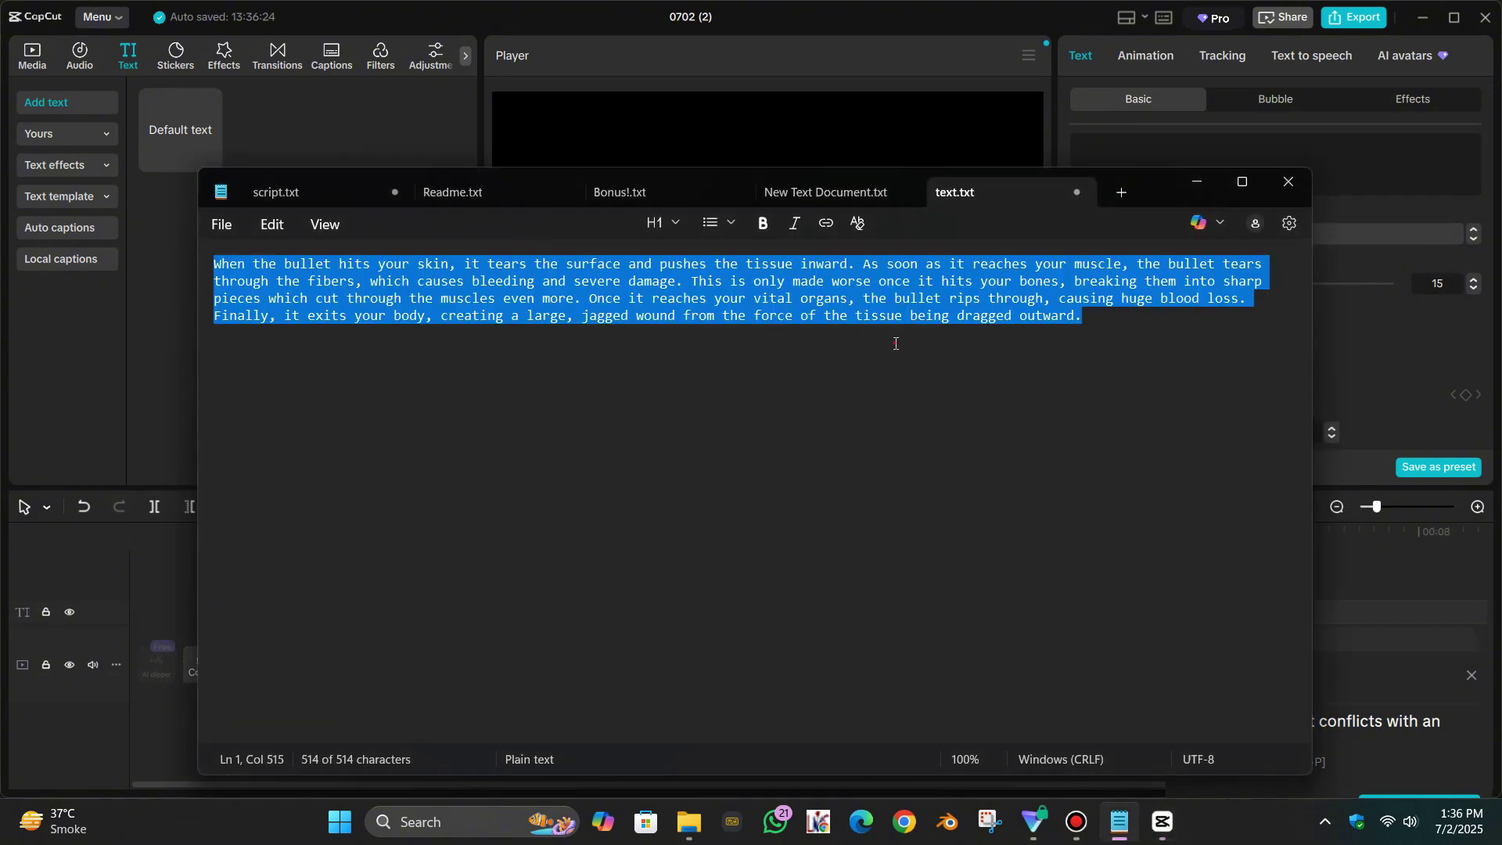
pyautogui.click(896, 342)
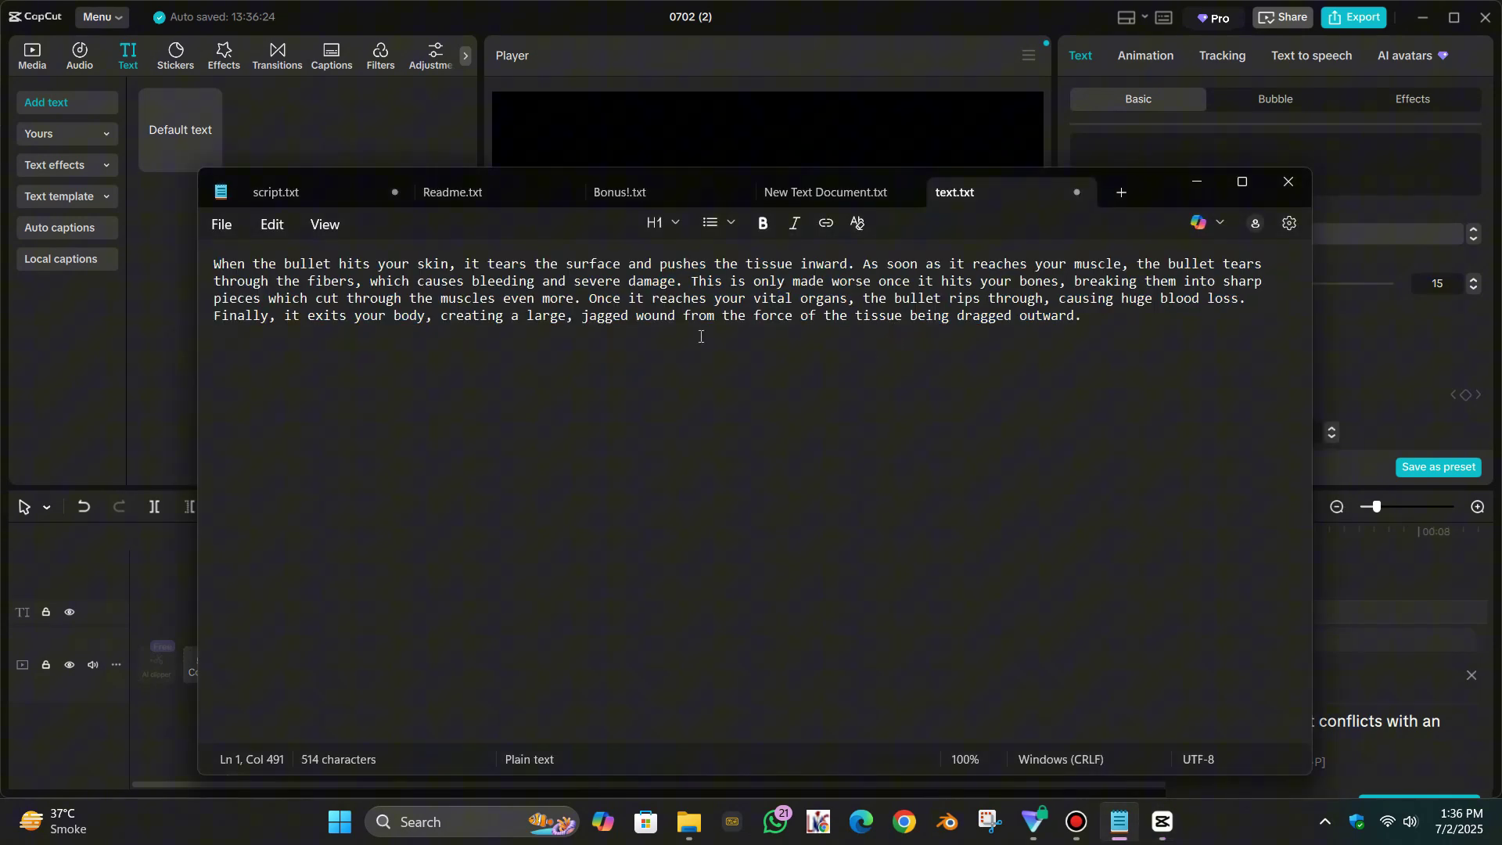
pyautogui.moveTo(587, 298); pyautogui.dragTo(214, 263)
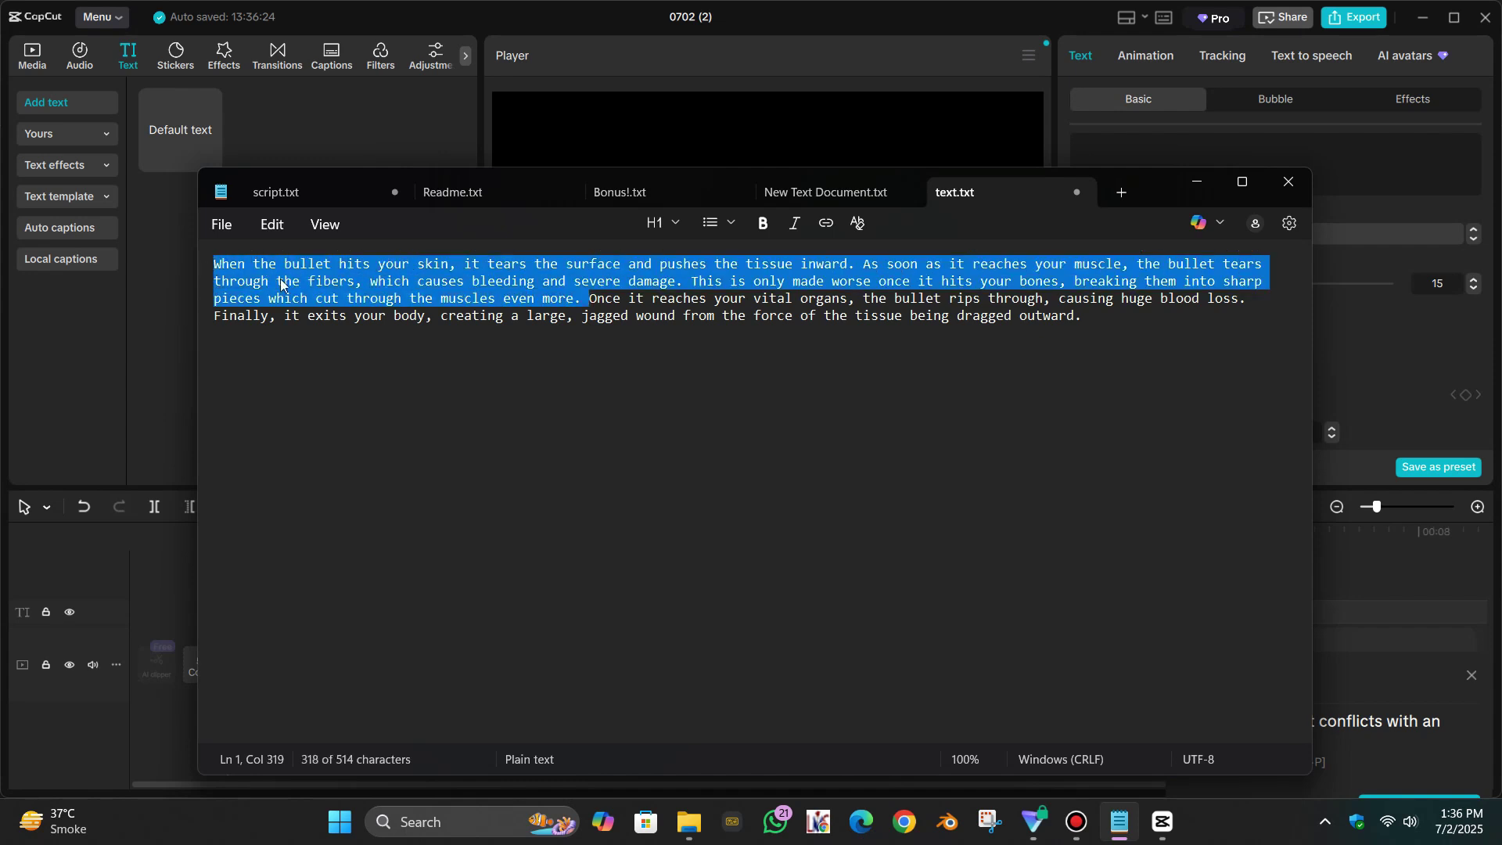
# Paste the script from 'When' through 'the muscles even more.' into CapCut's text clip
pyautogui.click(585, 304)
pyautogui.moveTo(585, 303); pyautogui.dragTo(1088, 320)
pyautogui.click(960, 396)
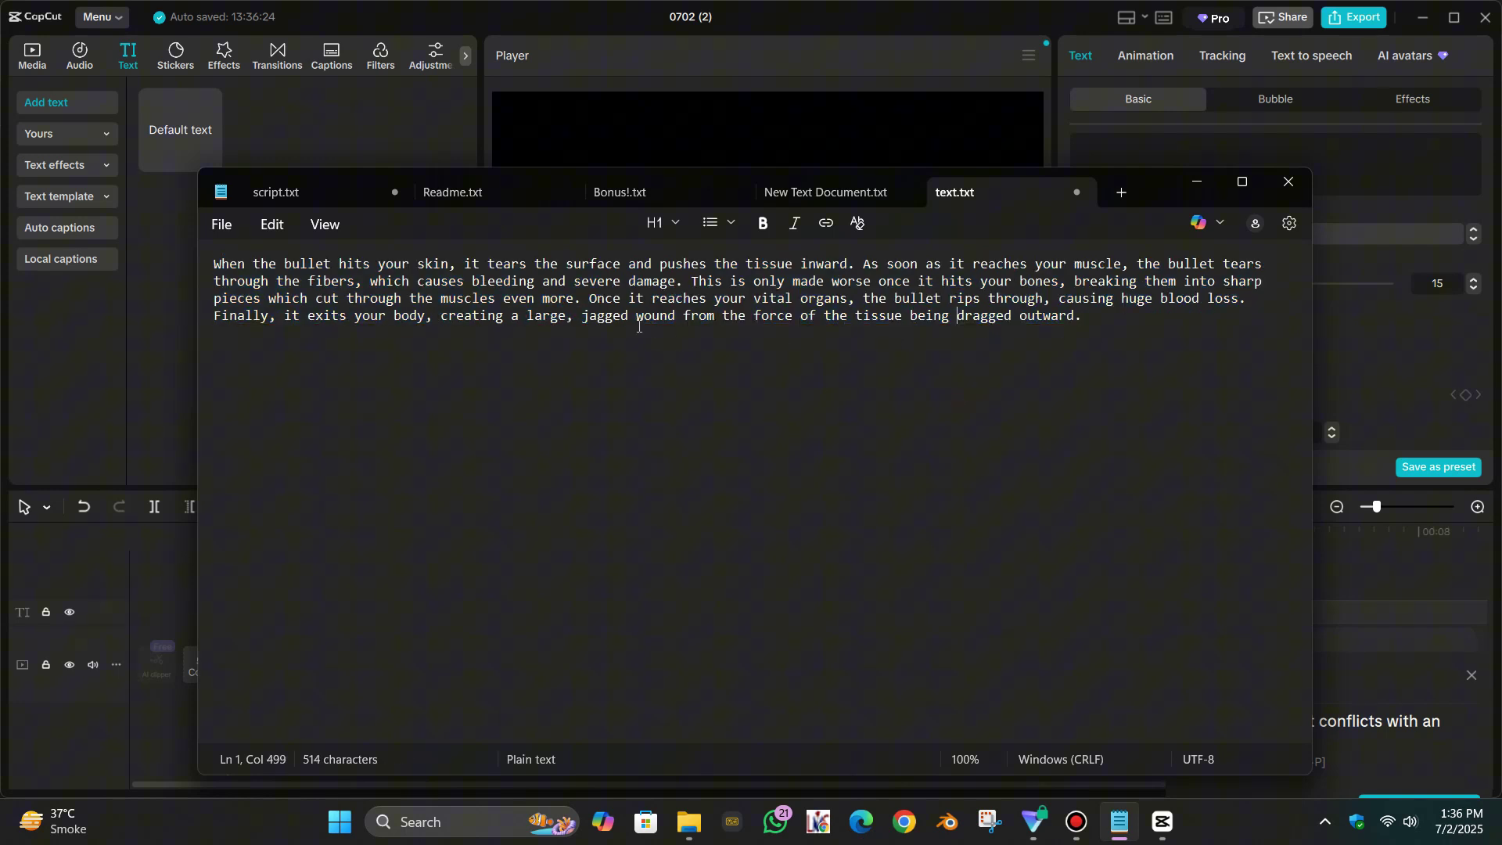
pyautogui.moveTo(587, 306); pyautogui.dragTo(213, 266)
pyautogui.hotkey('ctrl', 'c')
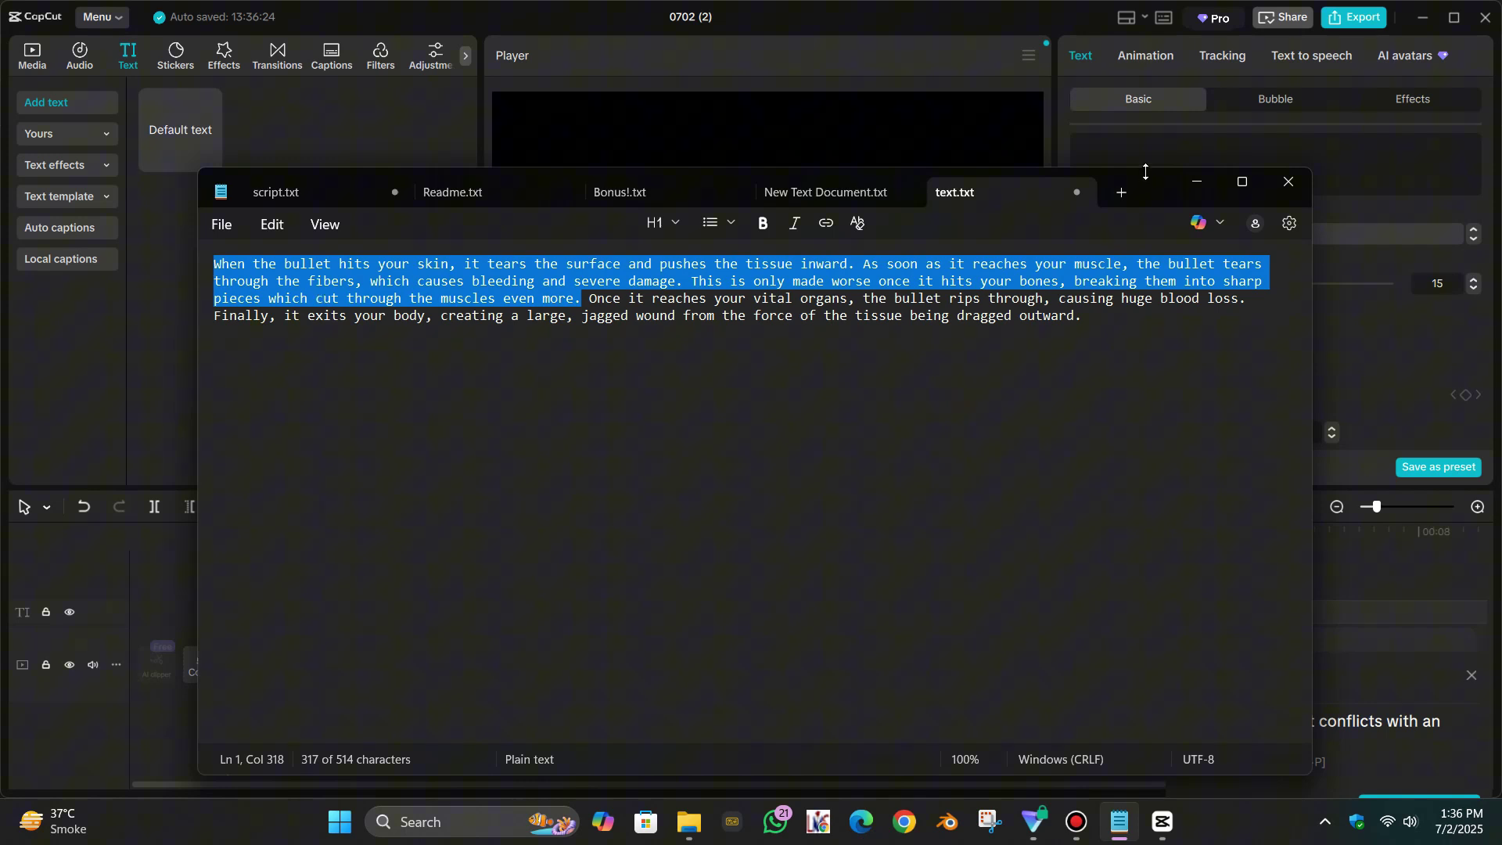
pyautogui.click(1205, 183)
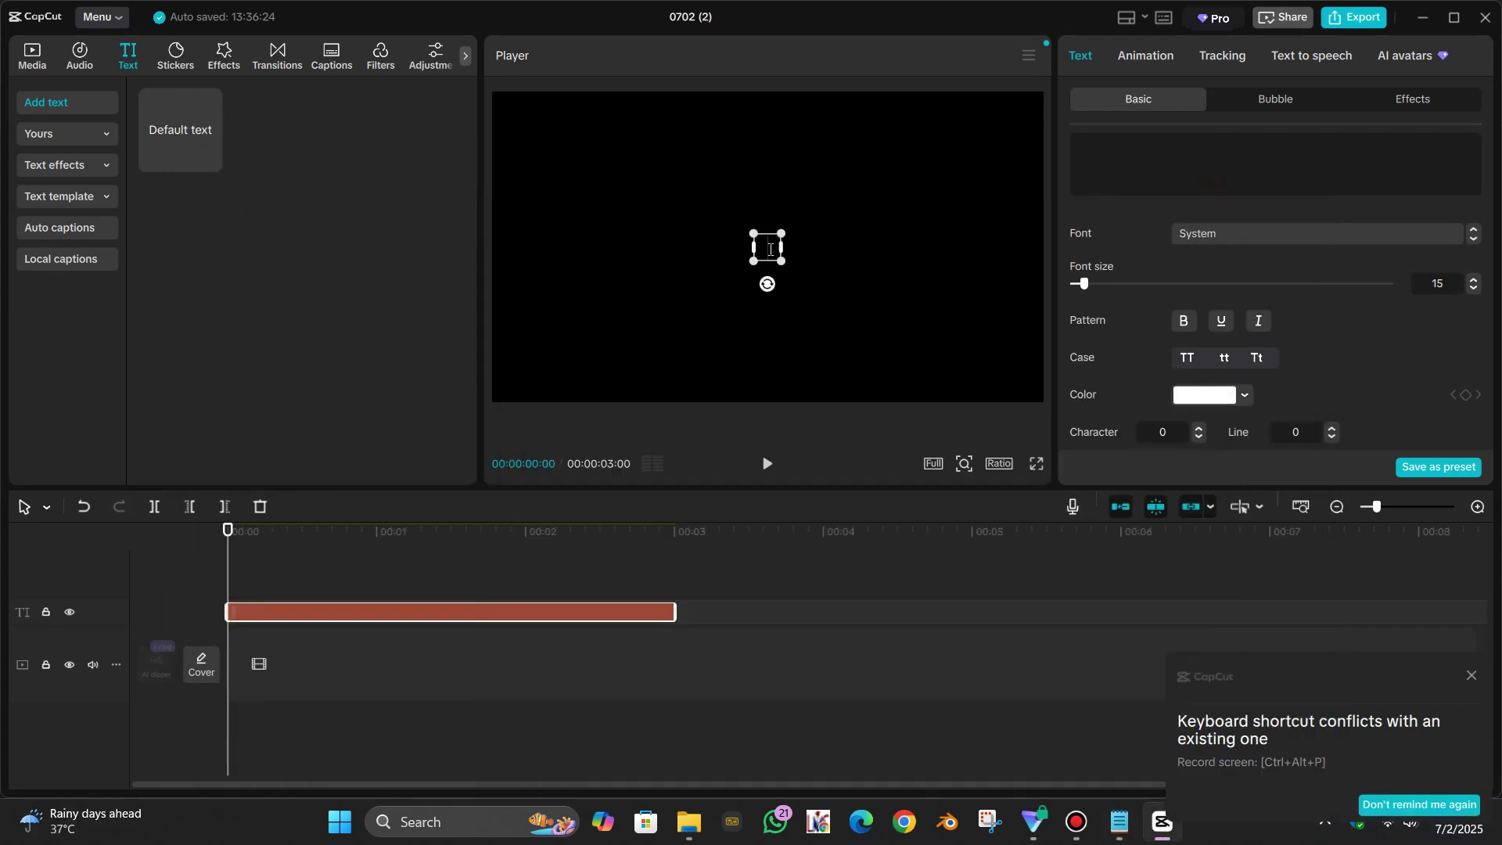
pyautogui.hotkey('ctrl', 'v')
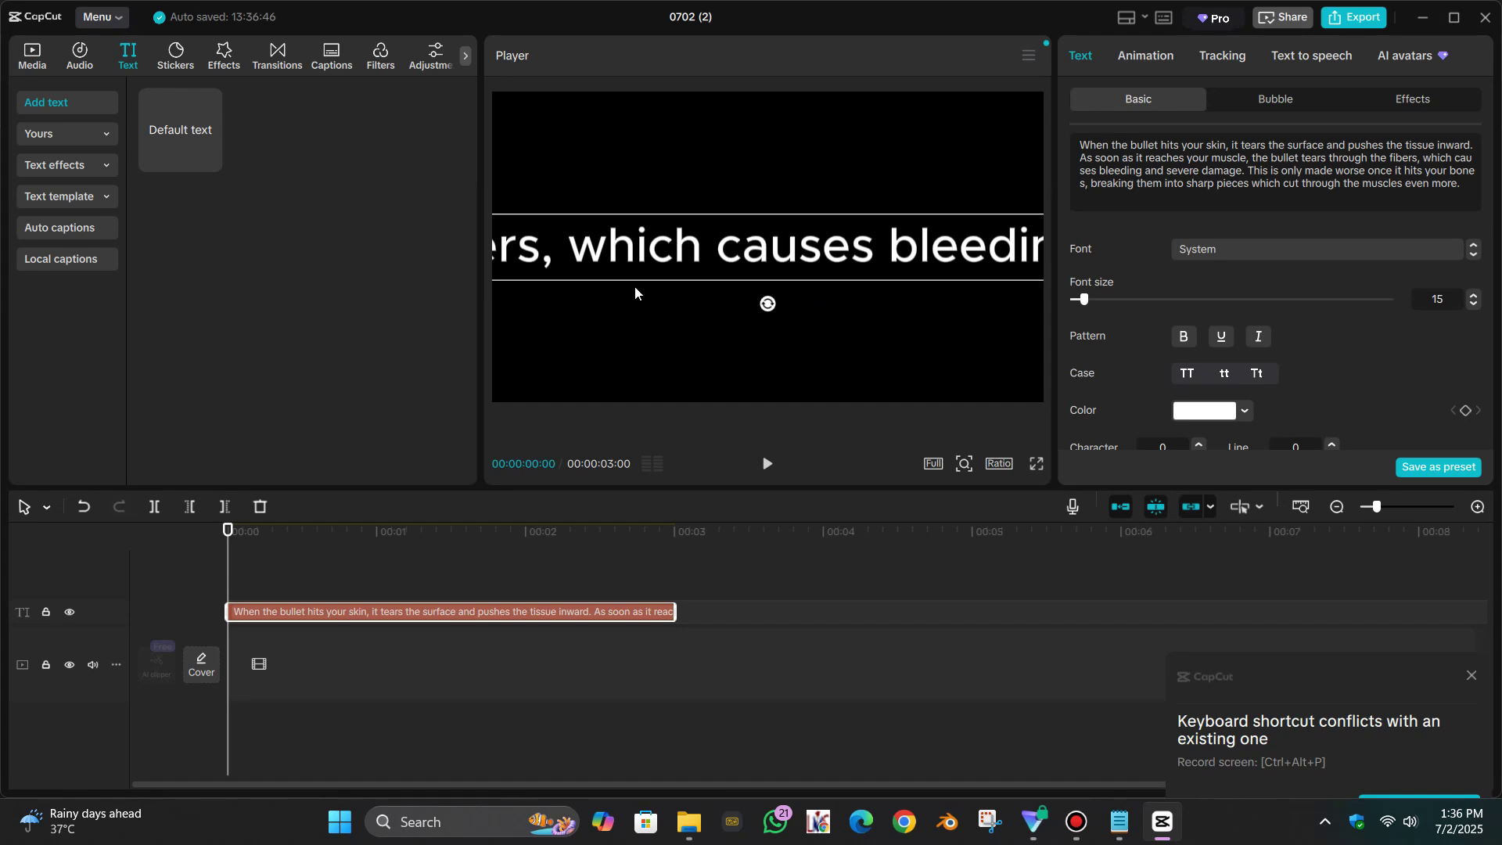
pyautogui.click(657, 527)
pyautogui.click(610, 593)
pyautogui.click(609, 610)
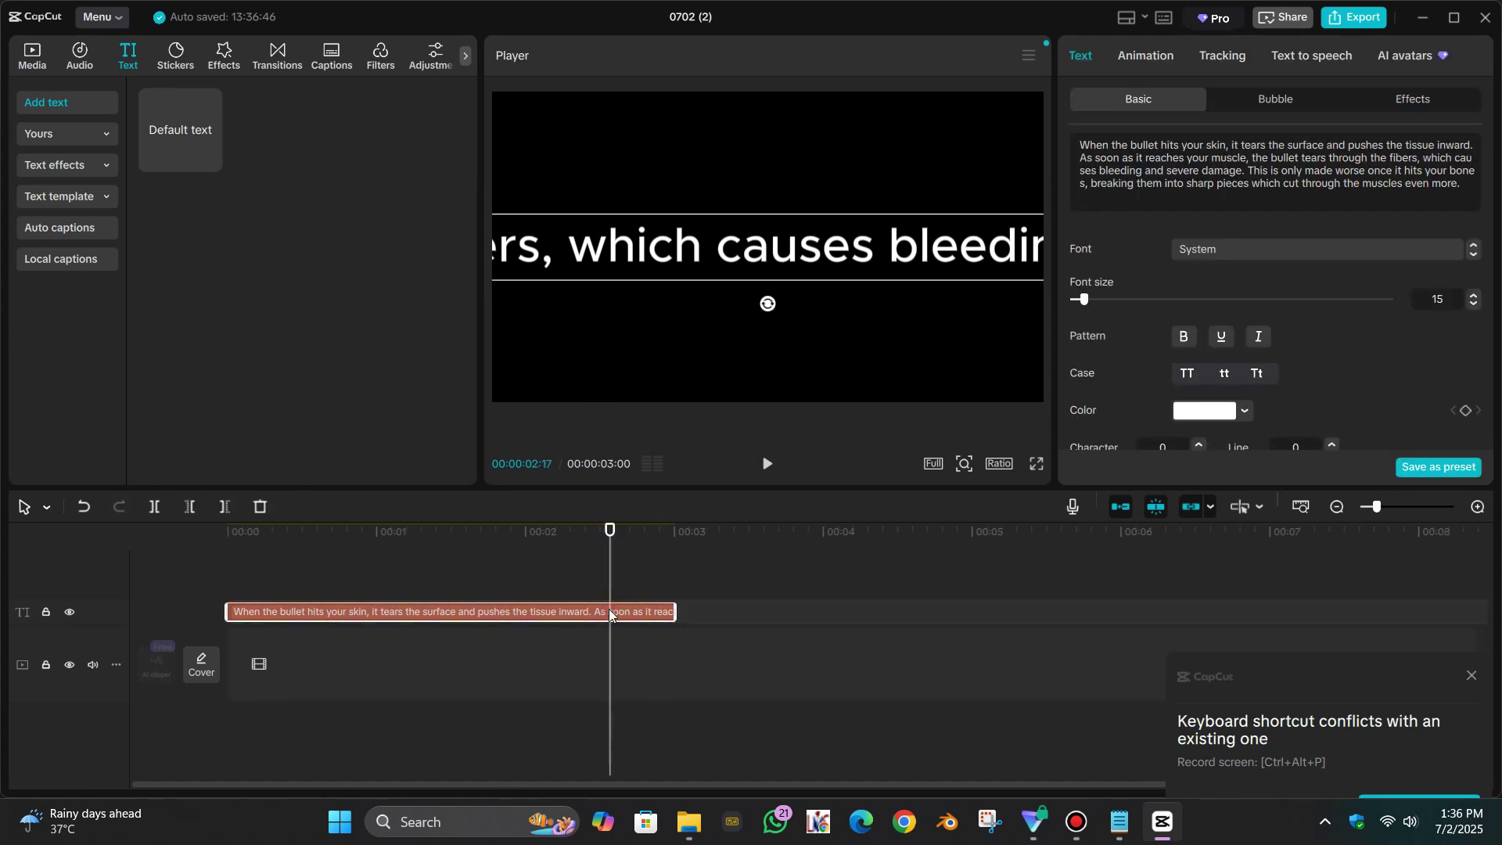
# Generate a Wacky-voice text-to-speech audio track from the text clip's first-half script
pyautogui.click(1317, 54)
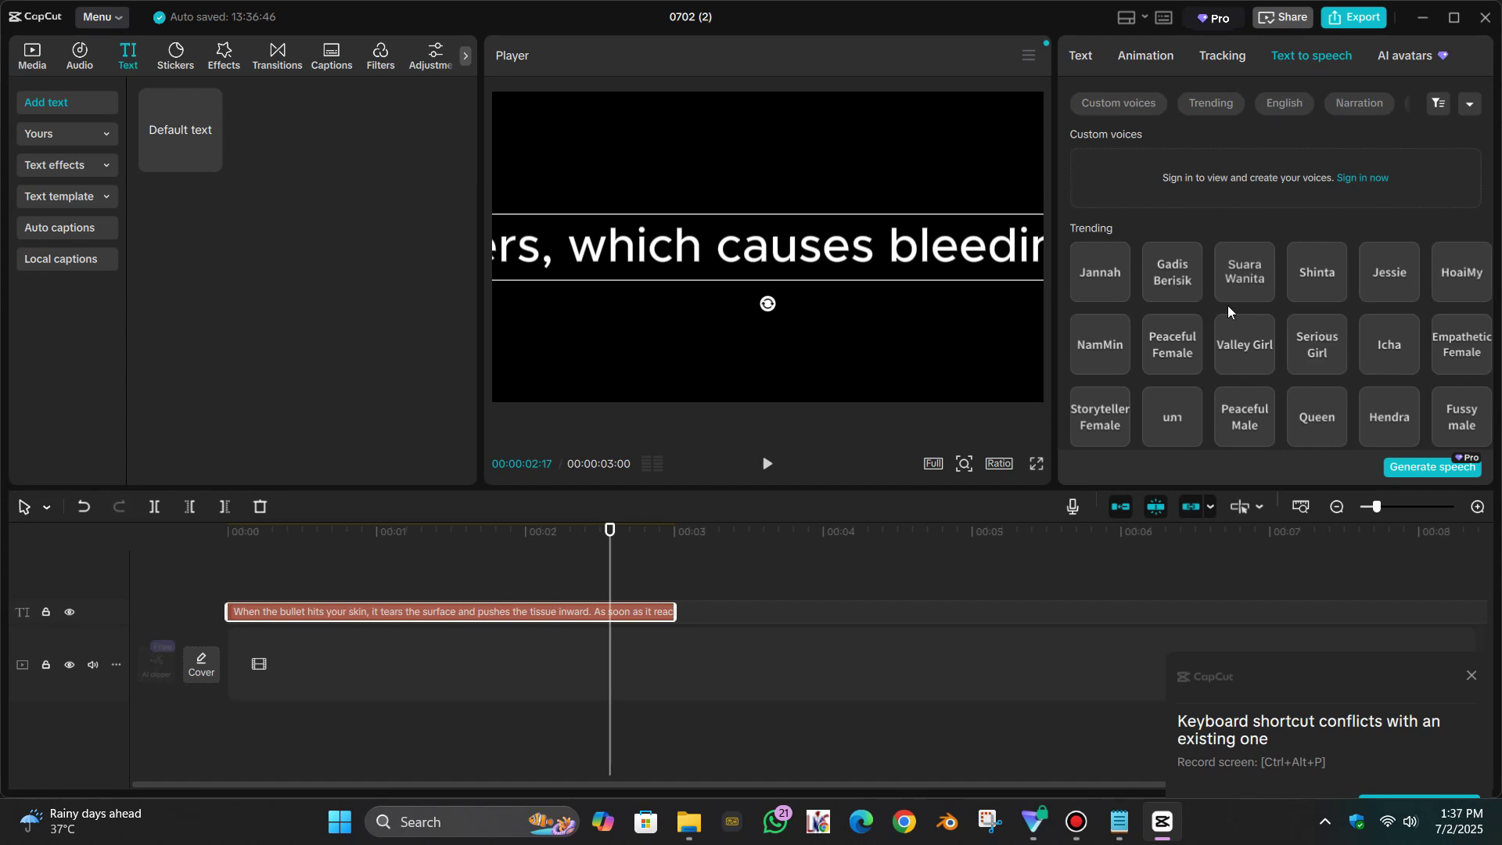
pyautogui.scroll(-4, 1227, 305)
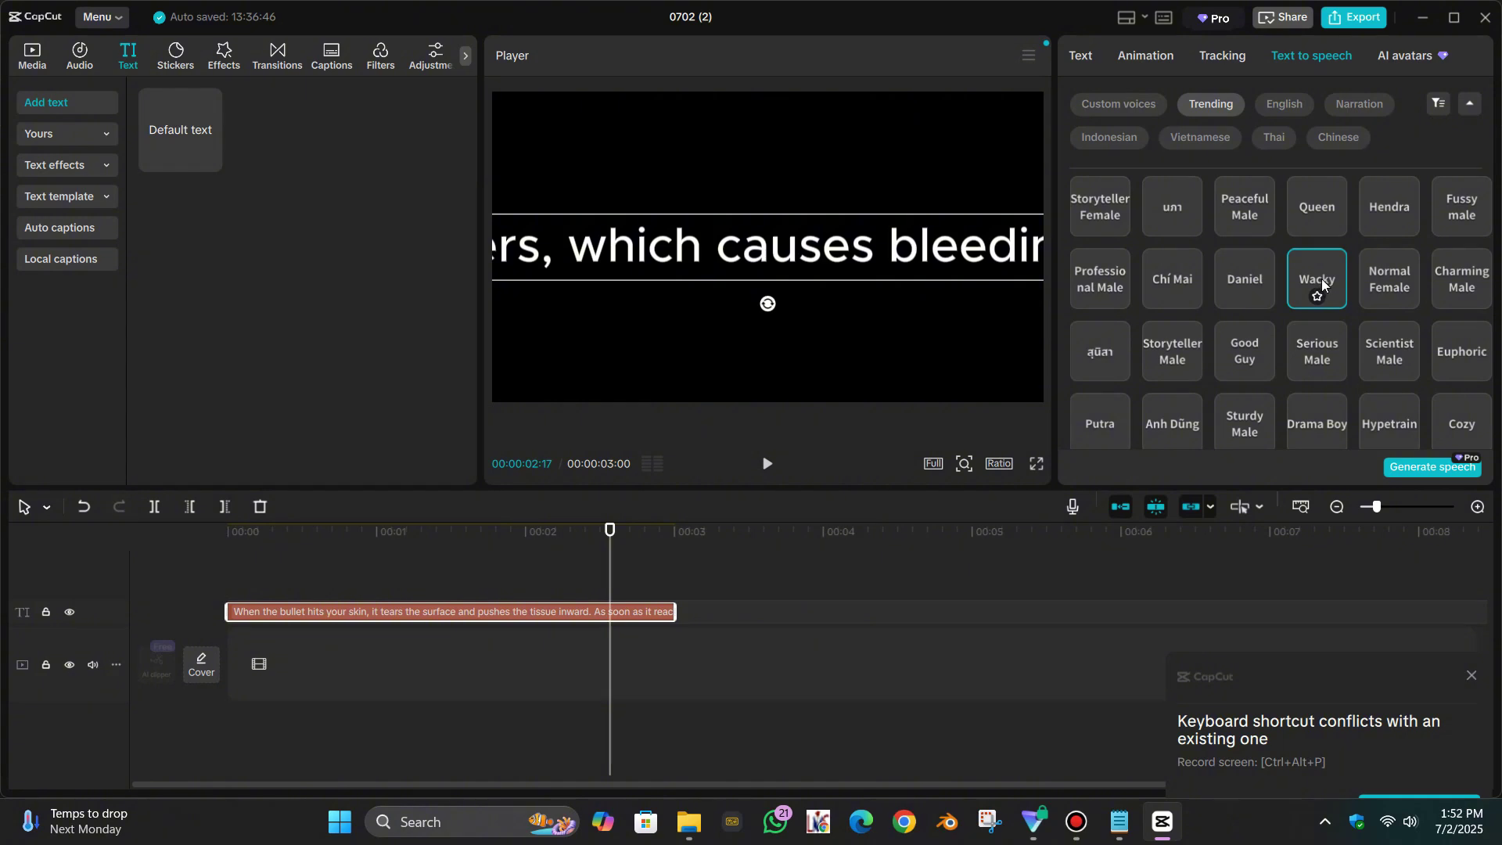
pyautogui.click(1414, 468)
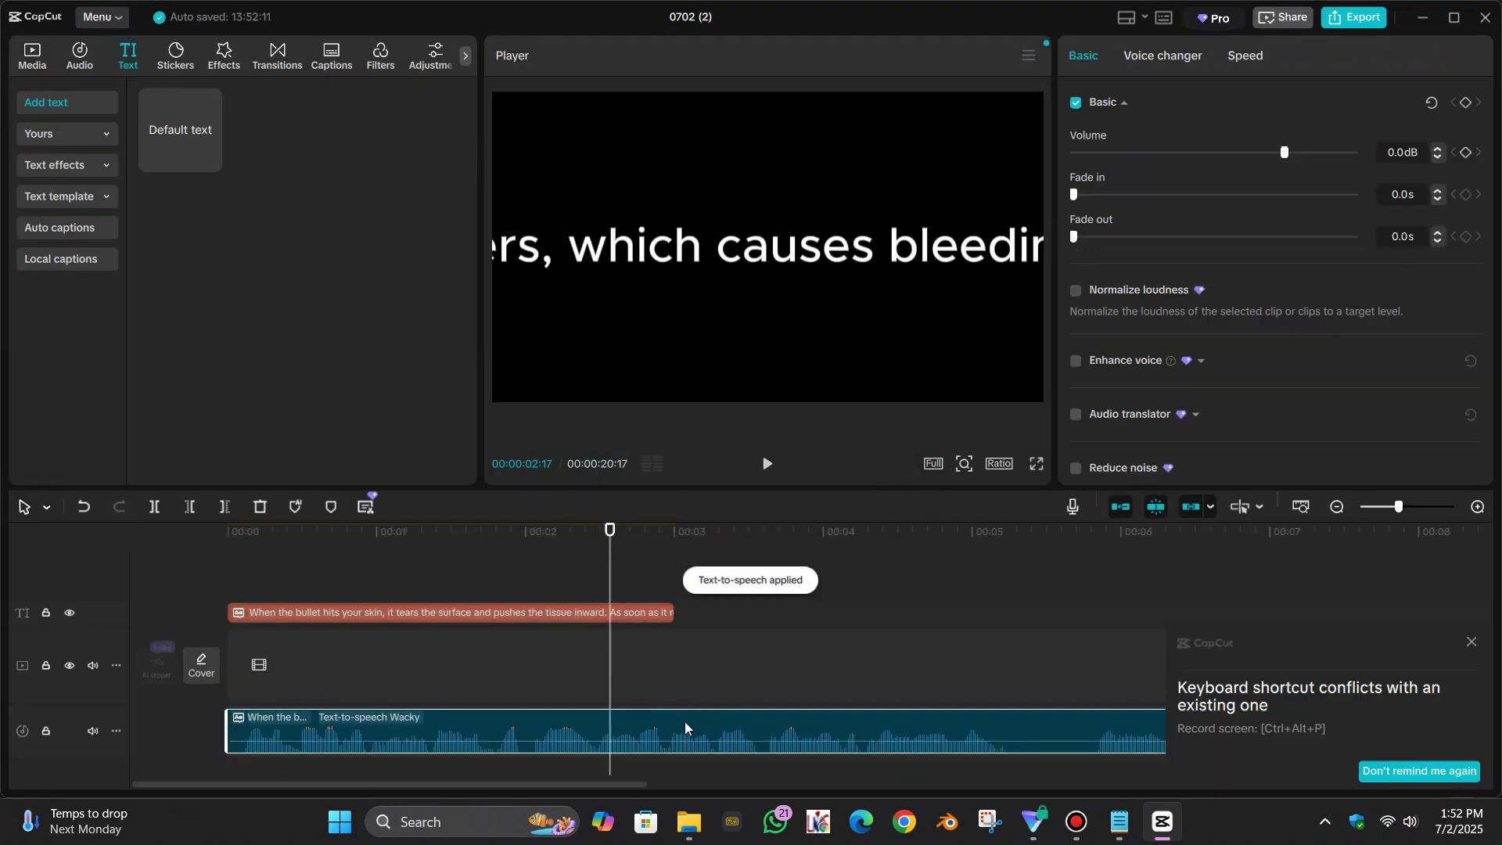
# Delete the old text clip and add a fresh Default text clip with its placeholder cleared
pyautogui.click(660, 619)
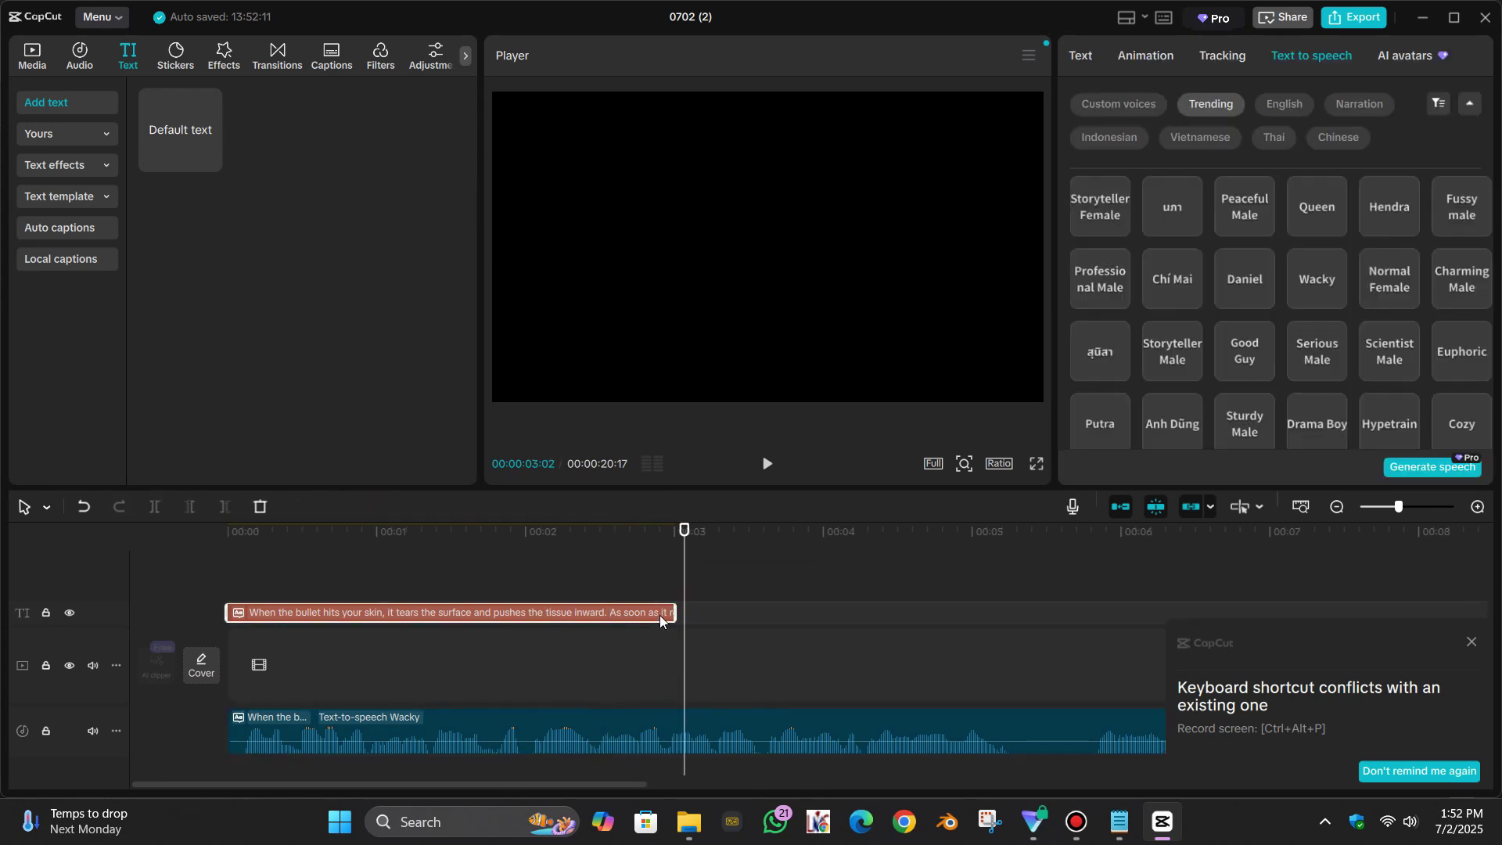
pyautogui.press('Delete')
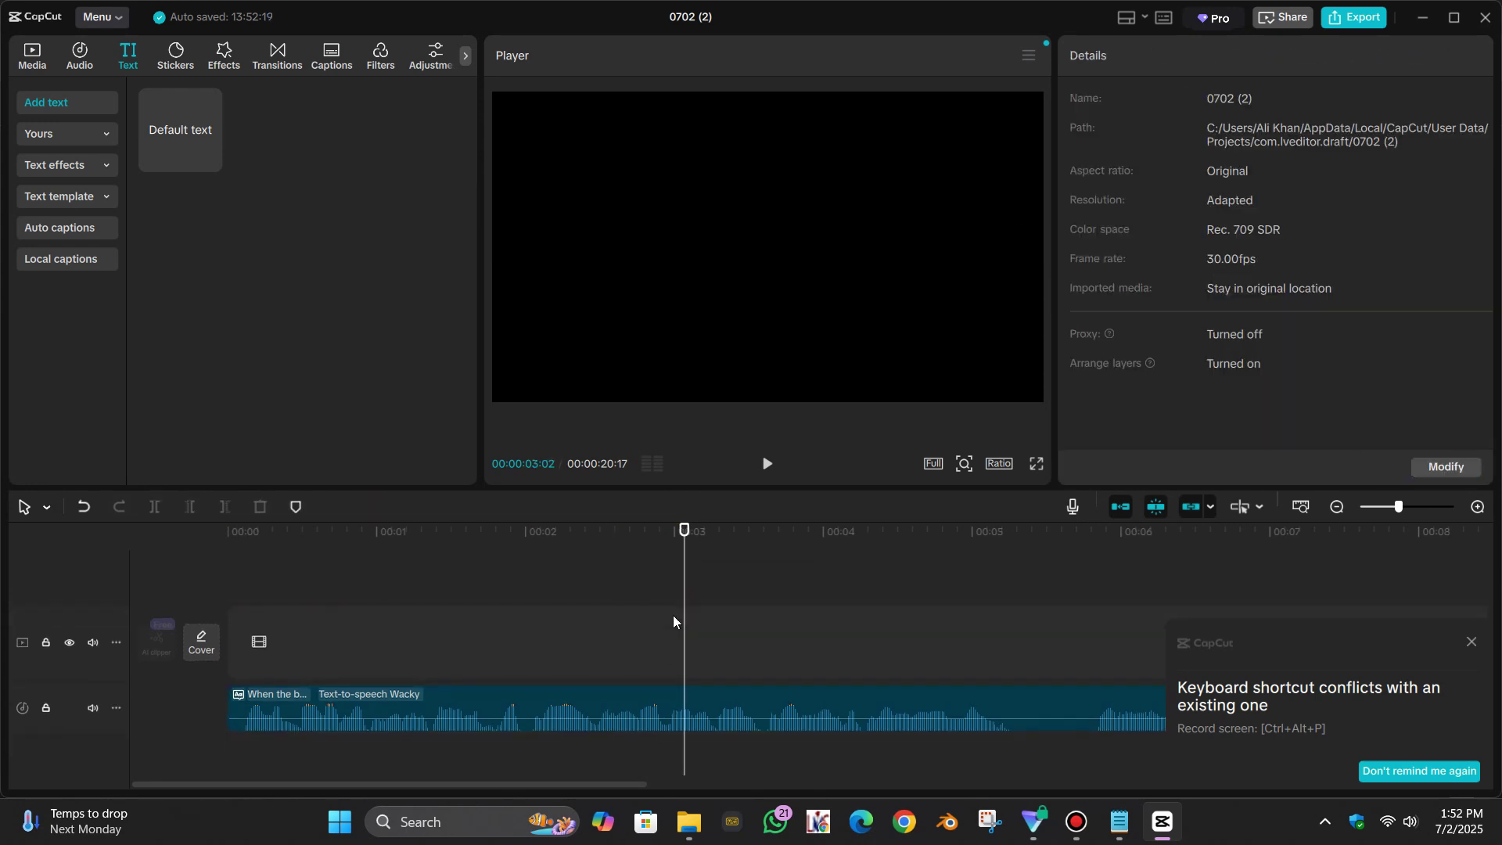
pyautogui.click(210, 162)
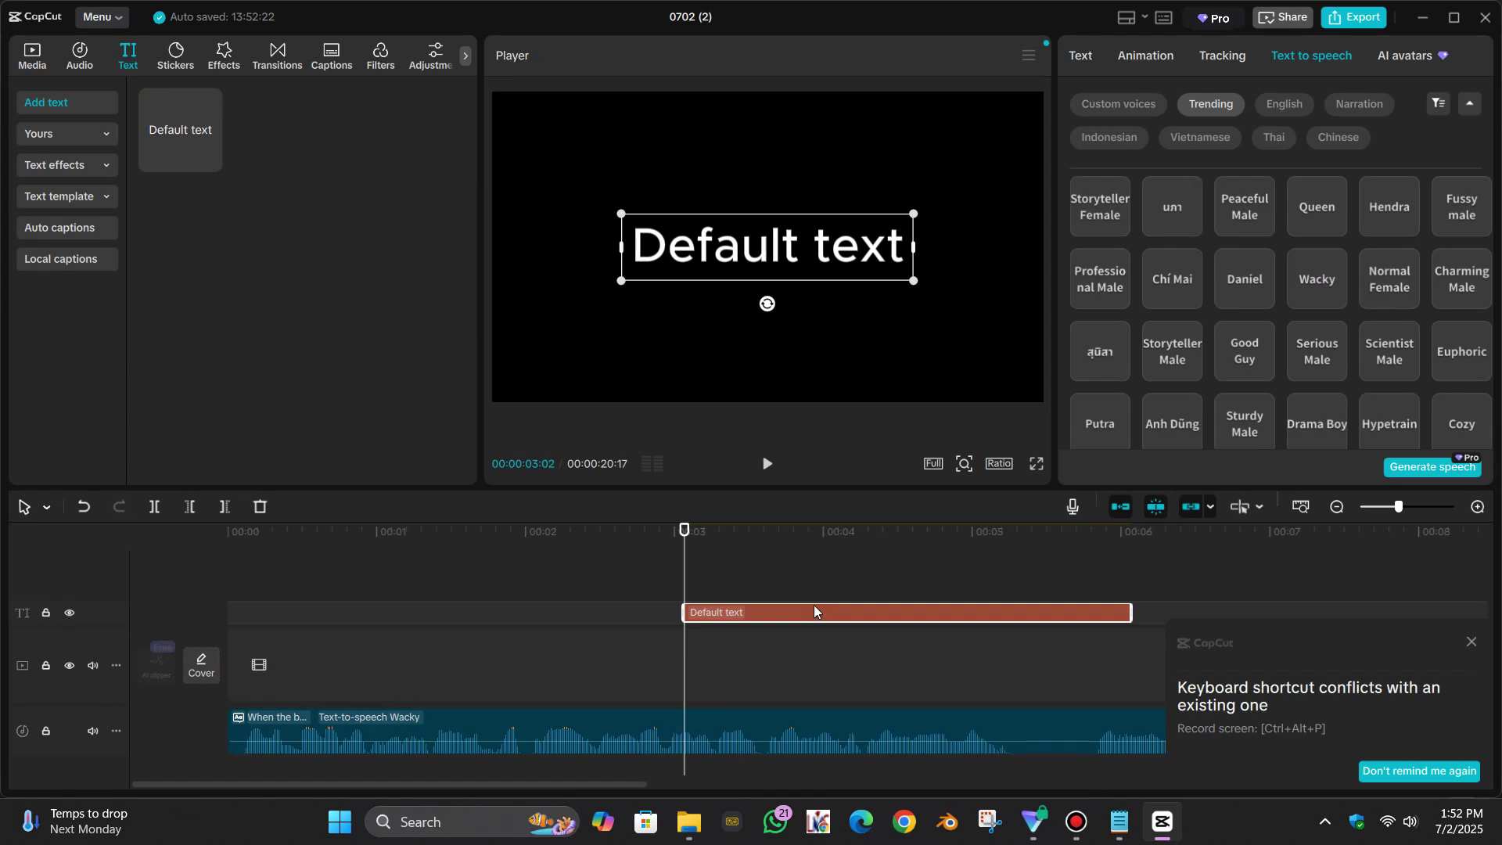
pyautogui.click(792, 248)
pyautogui.hotkey('ctrl', 'a')
pyautogui.press('BackSpace')
# Paste the script's second half, starting 'Once it reaches your vital organs', into the text clip
pyautogui.hotkey('alt', 'Tab')
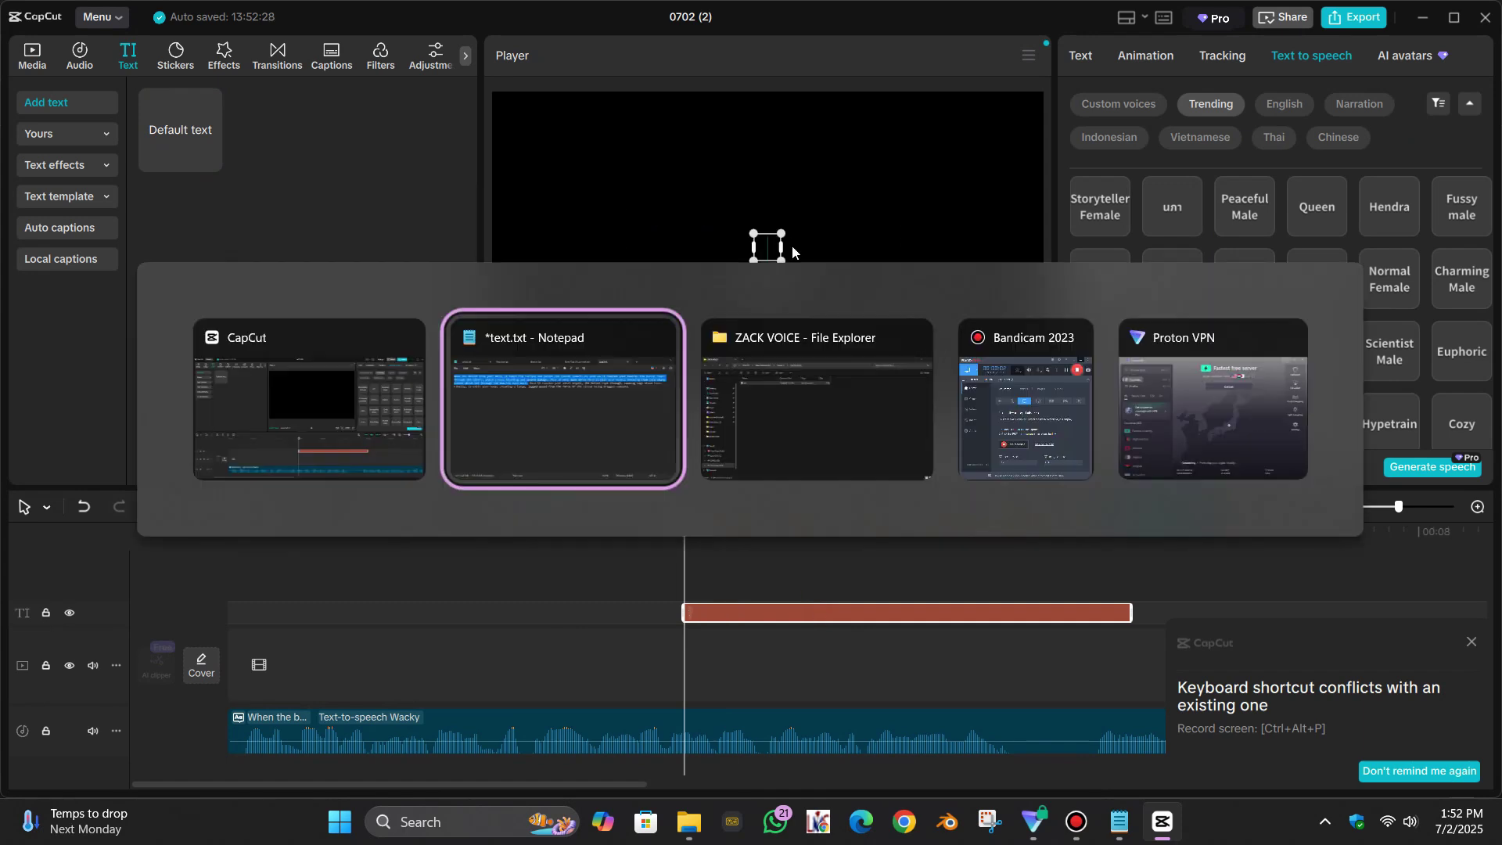
pyautogui.moveTo(588, 298); pyautogui.dragTo(1105, 362)
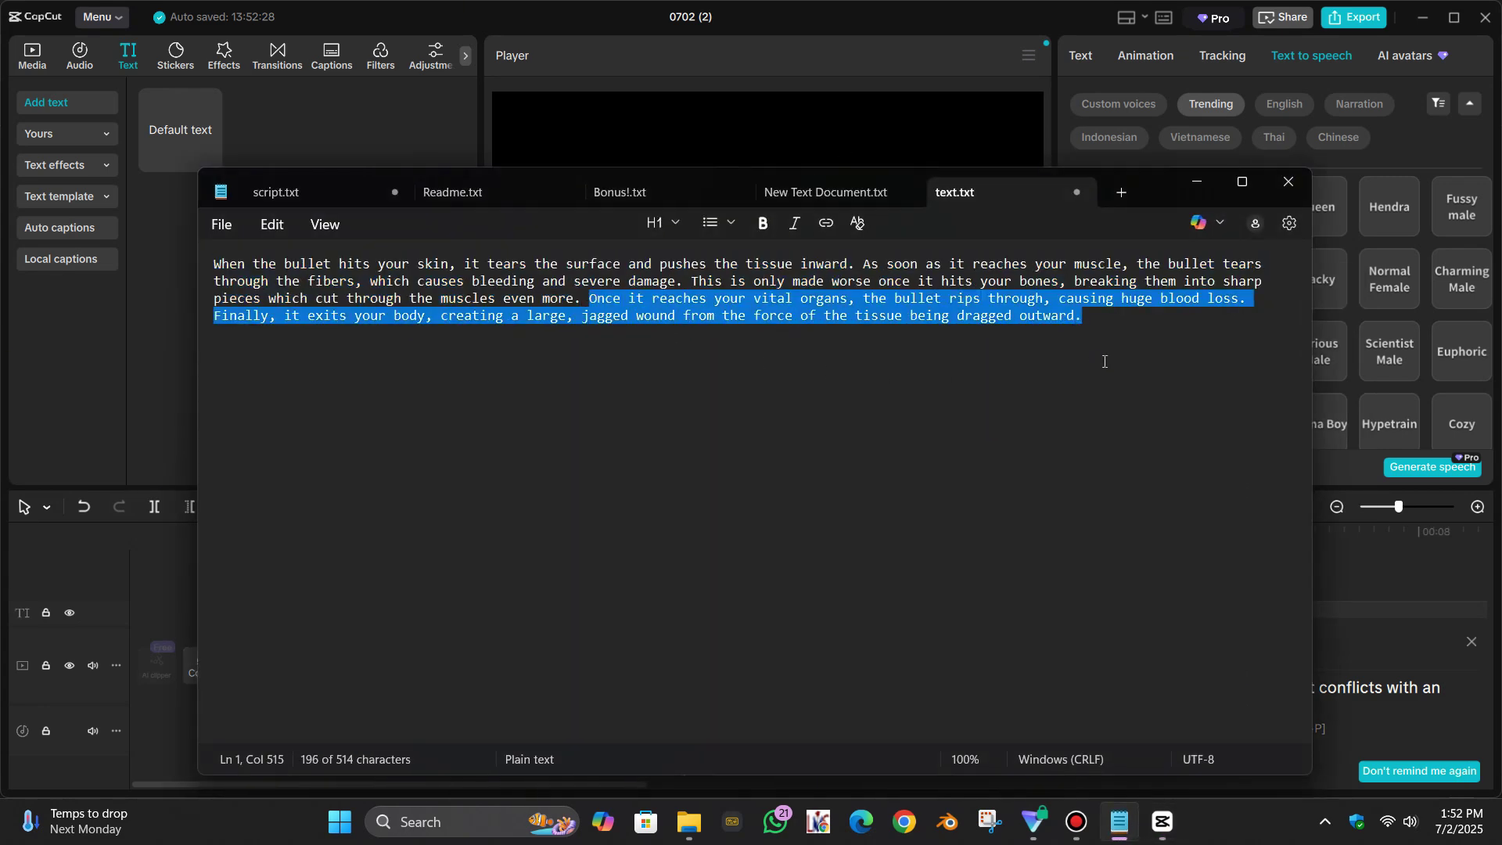
pyautogui.click(1190, 183)
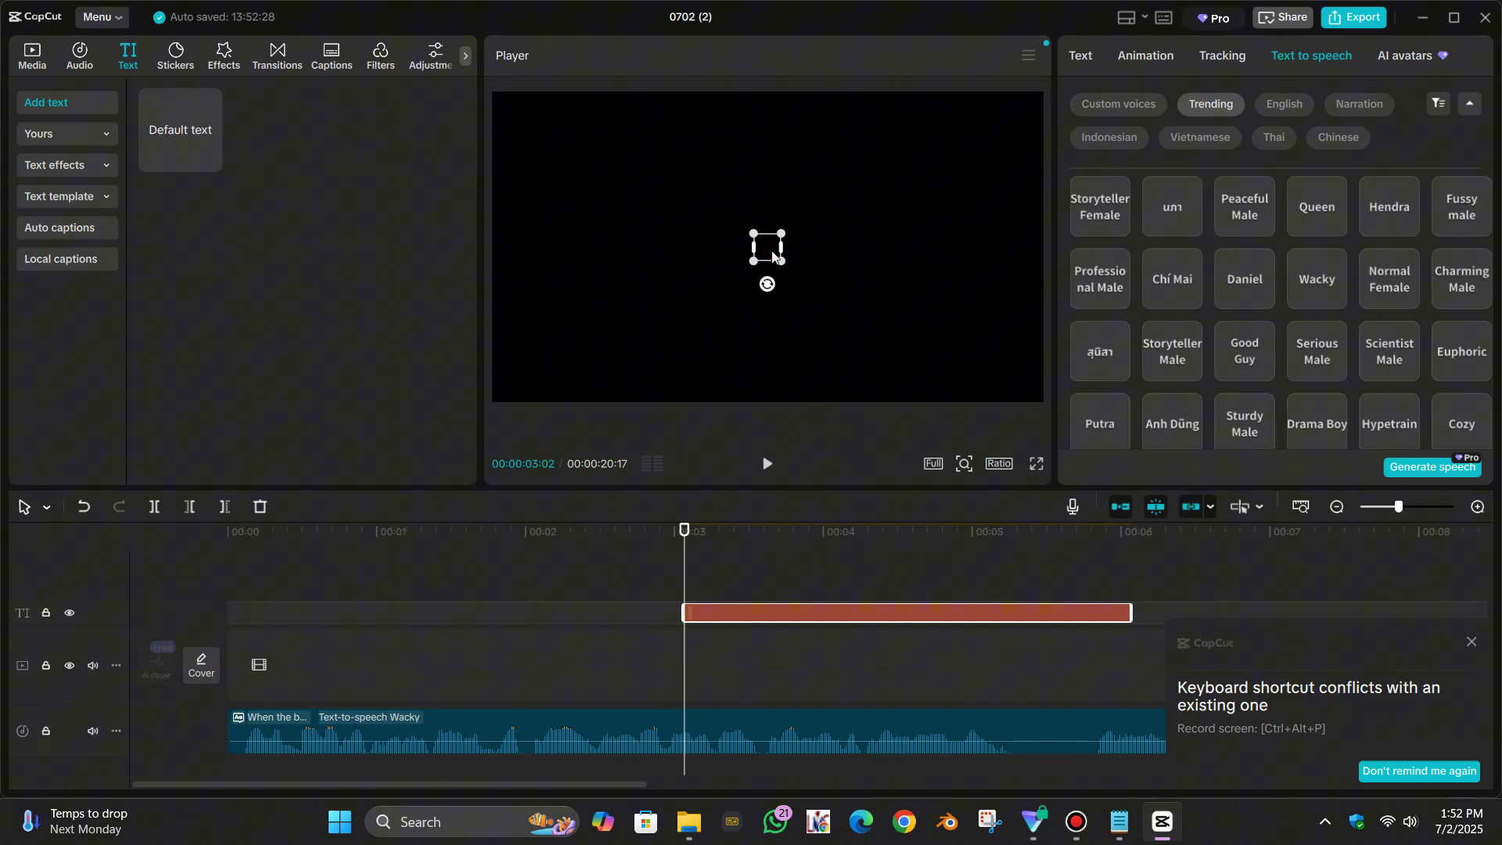
pyautogui.hotkey('ctrl', 'v')
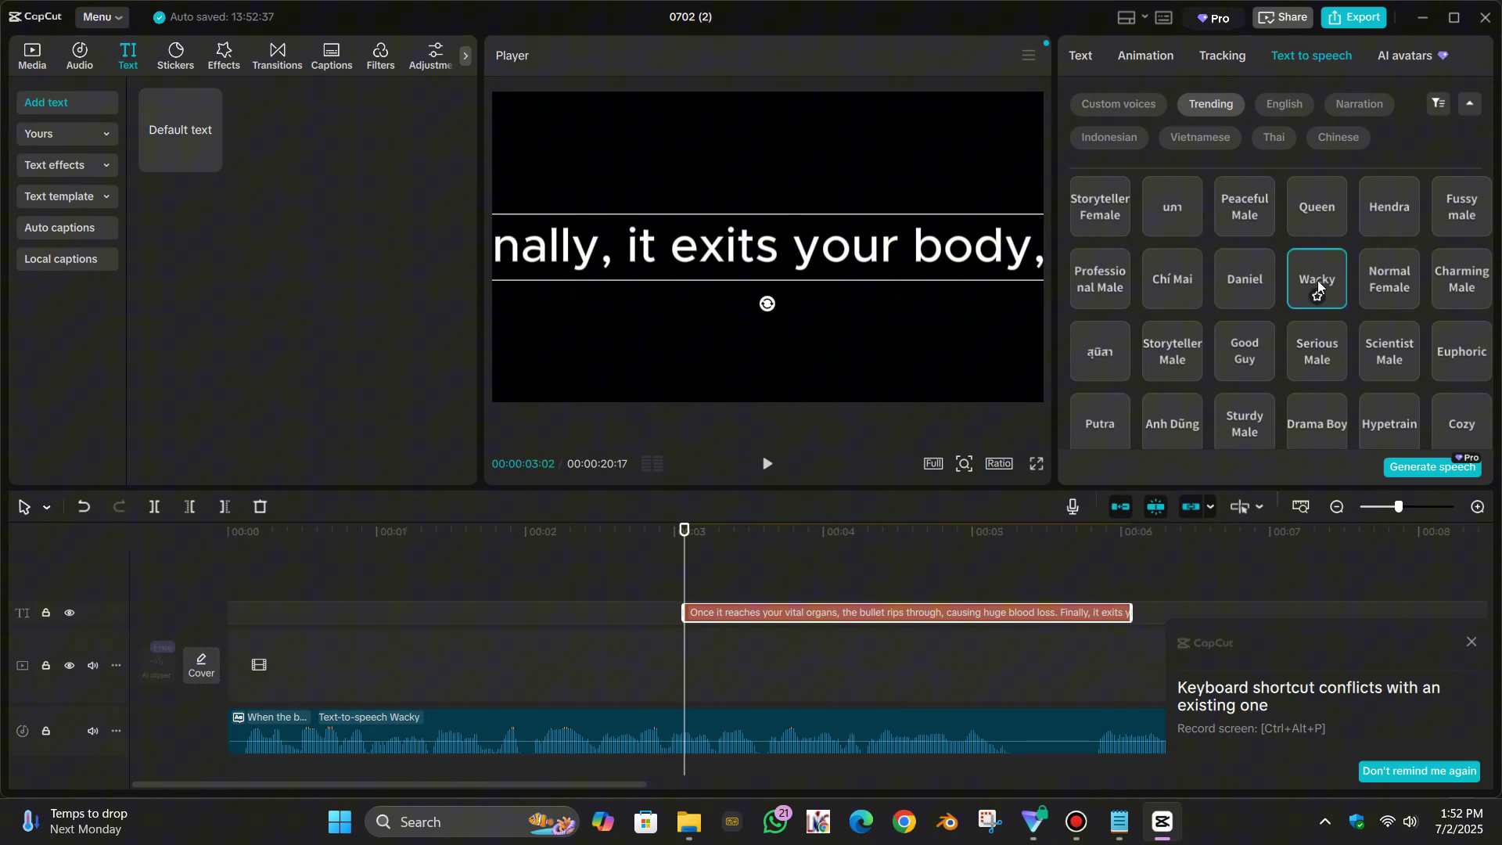
# Generate the Wacky speech from it, then delete the text clip, keeping only the voiceover
pyautogui.click(1438, 468)
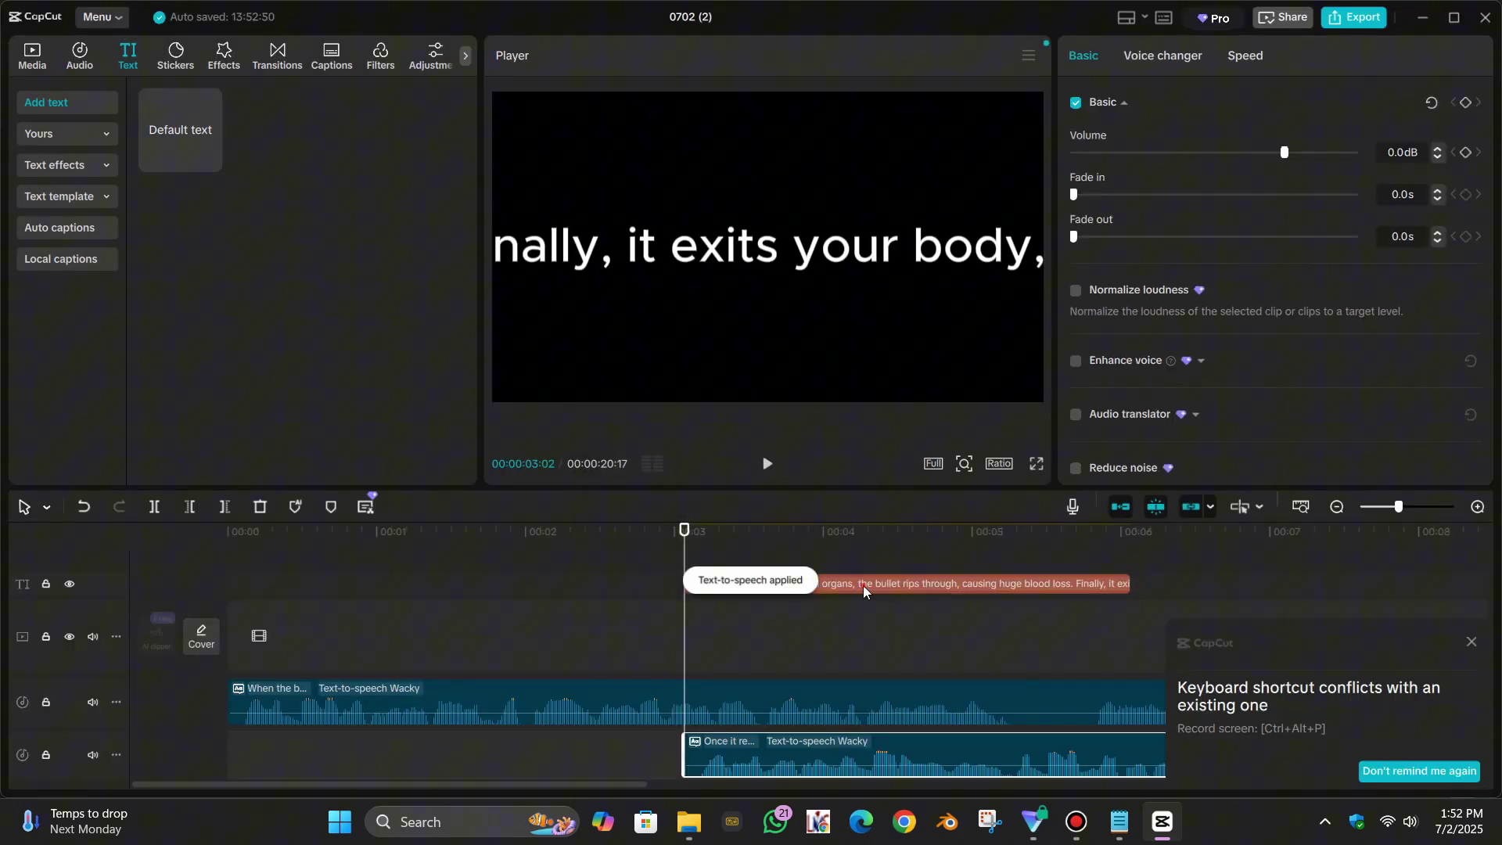
pyautogui.click(862, 586)
pyautogui.press('Delete')
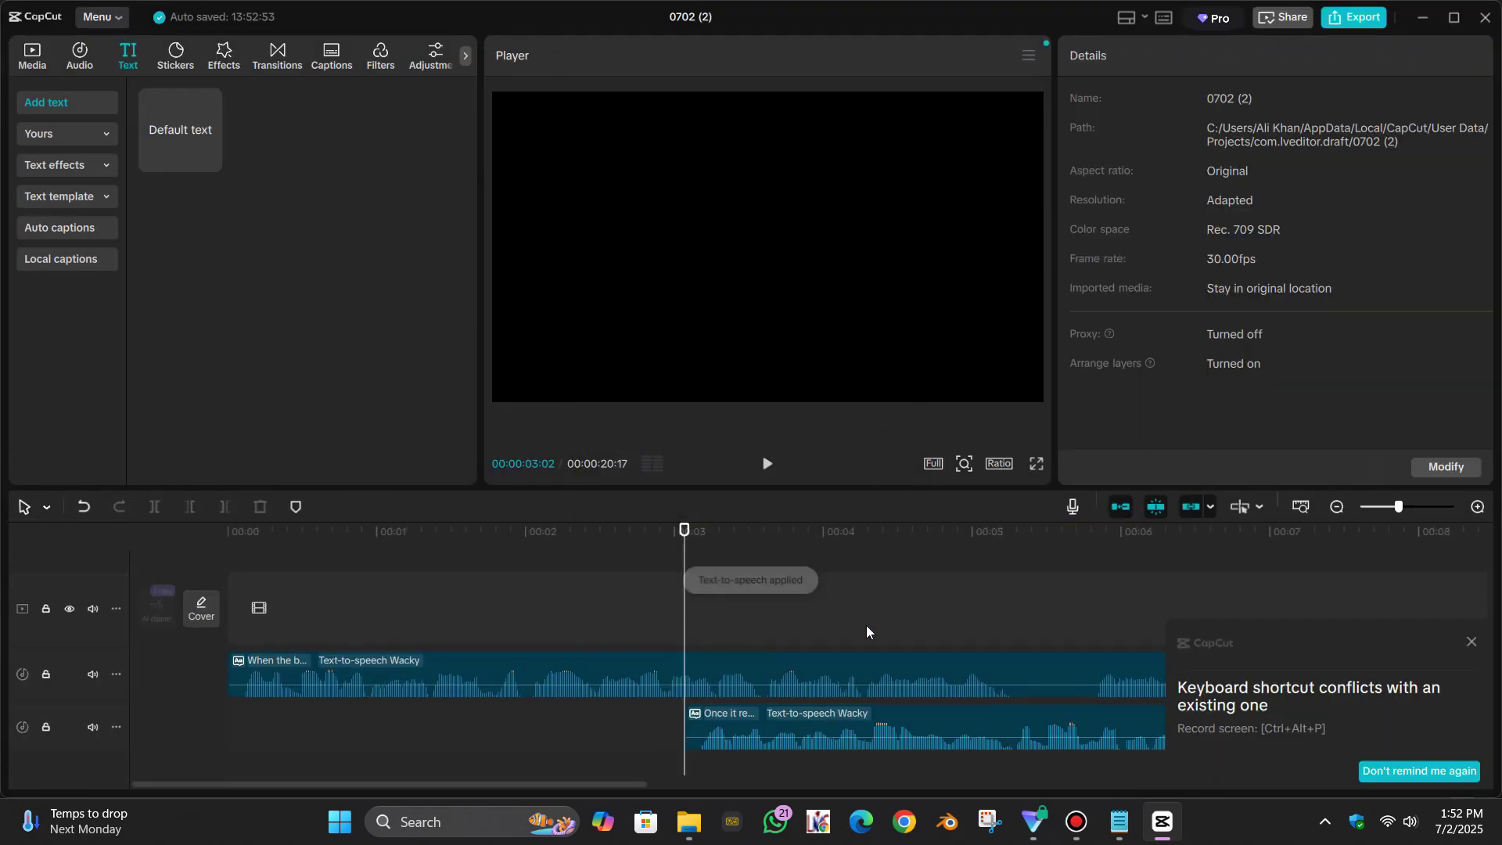
pyautogui.click(1472, 642)
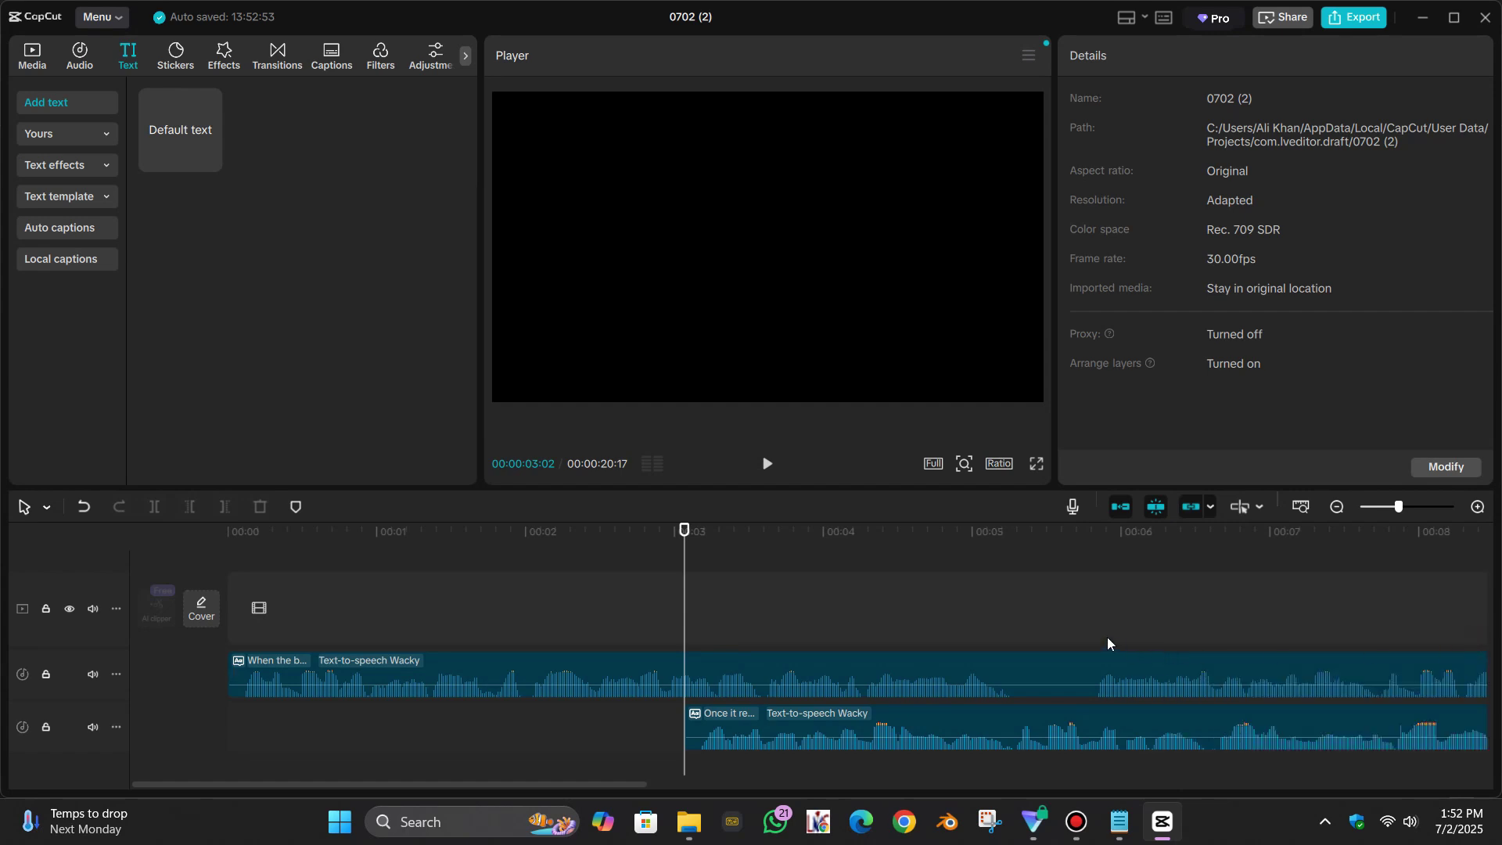
# Move the second voiceover right after the first on the same audio track
pyautogui.scroll(-1, 1106, 637)
pyautogui.keyDown('ctrl'); pyautogui.scroll(-2, 1076, 617); pyautogui.keyUp('ctrl')
pyautogui.keyDown('ctrl'); pyautogui.scroll(-4, 1059, 598); pyautogui.keyUp('ctrl')
pyautogui.moveTo(678, 701); pyautogui.dragTo(1195, 649)
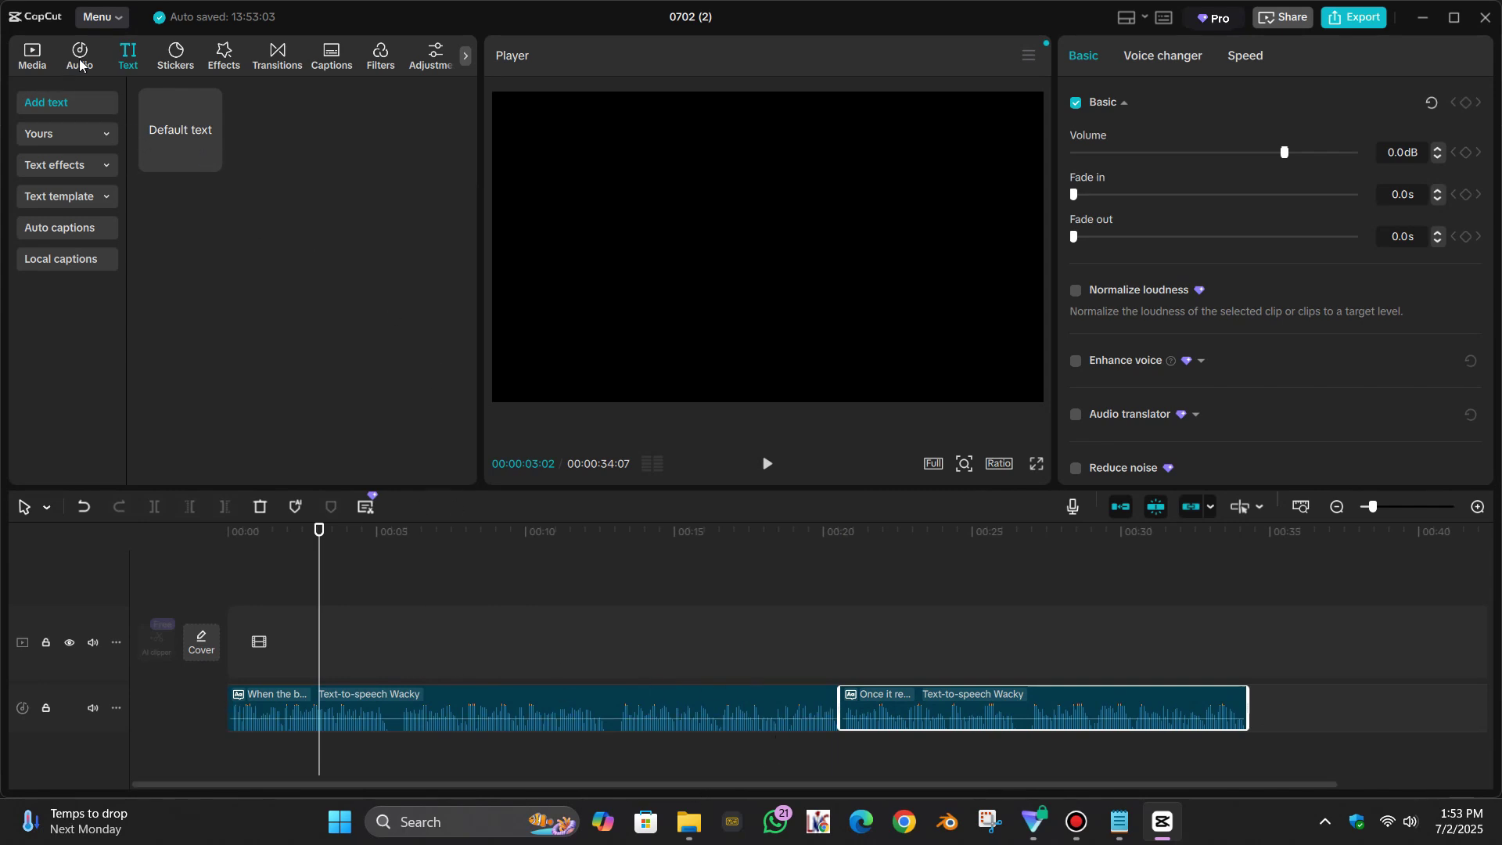
# Import 1st.mp4, 2nd.mp4 and 3rd.mp4 from E:\Series 2\final render into the media library
pyautogui.click(41, 63)
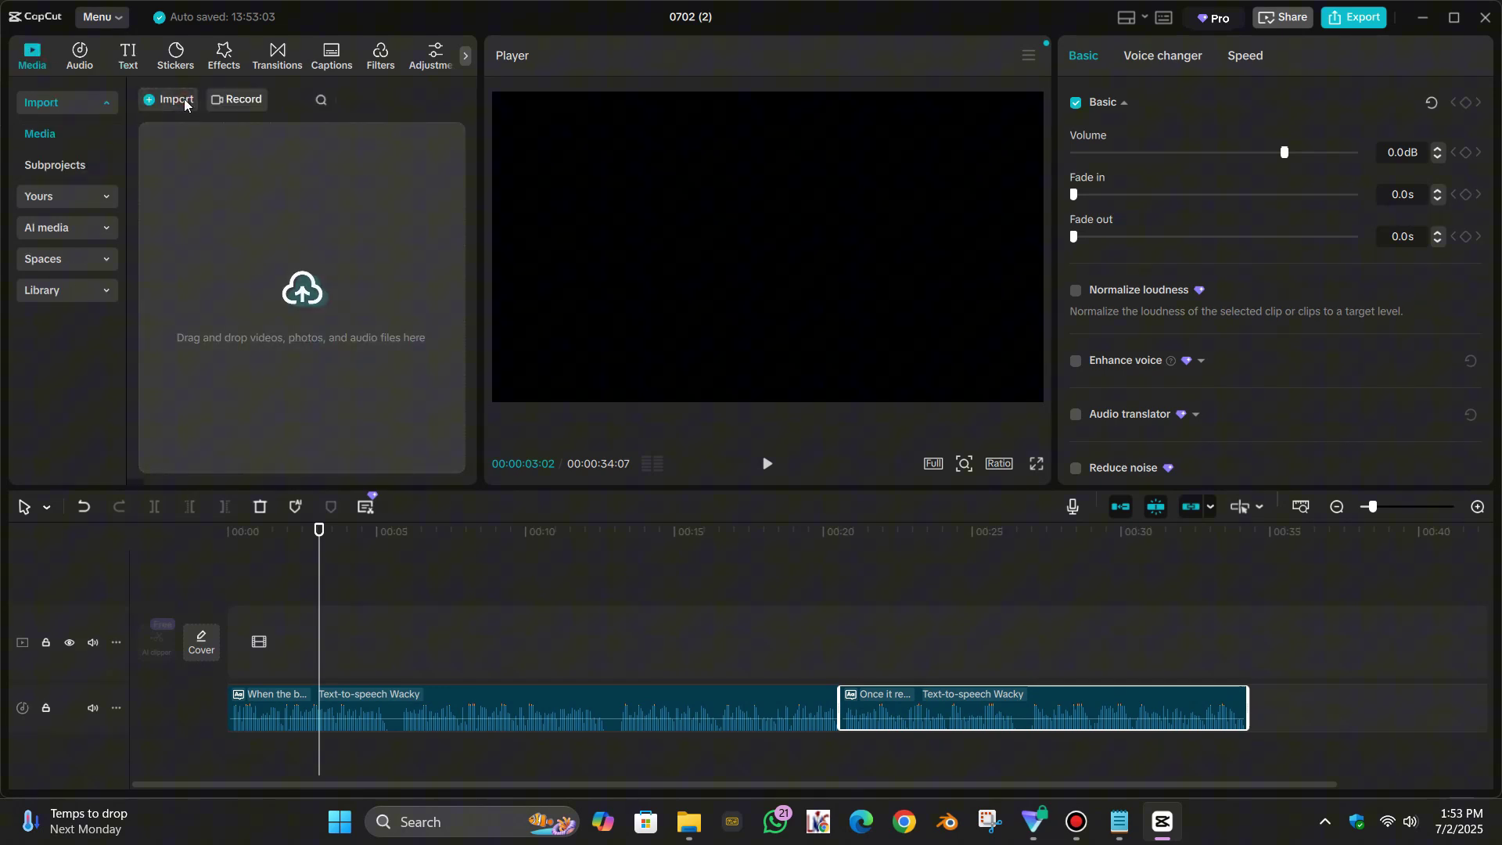
pyautogui.click(185, 102)
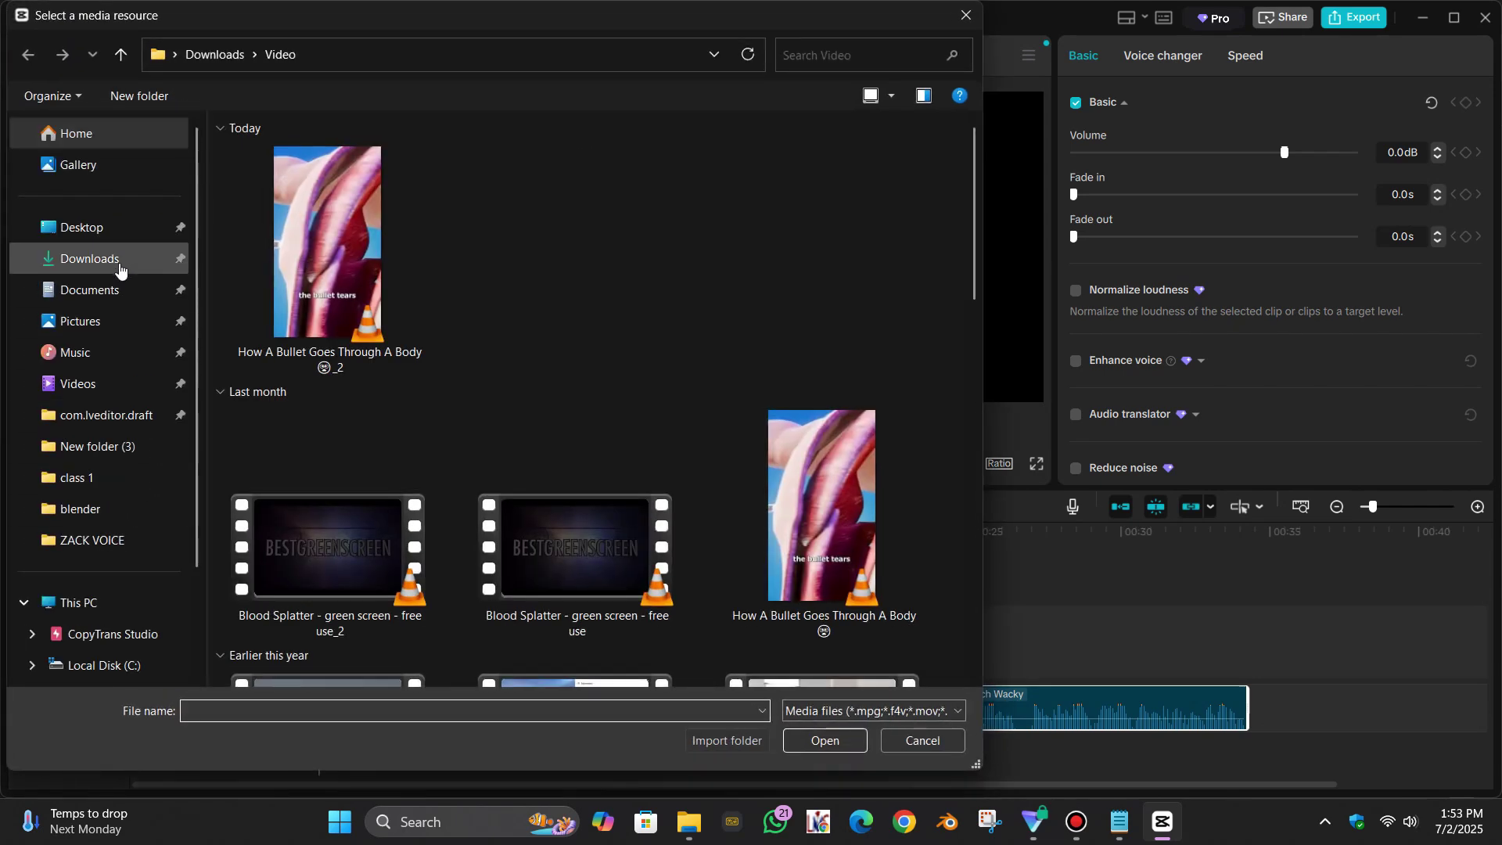
pyautogui.scroll(-3, 105, 555)
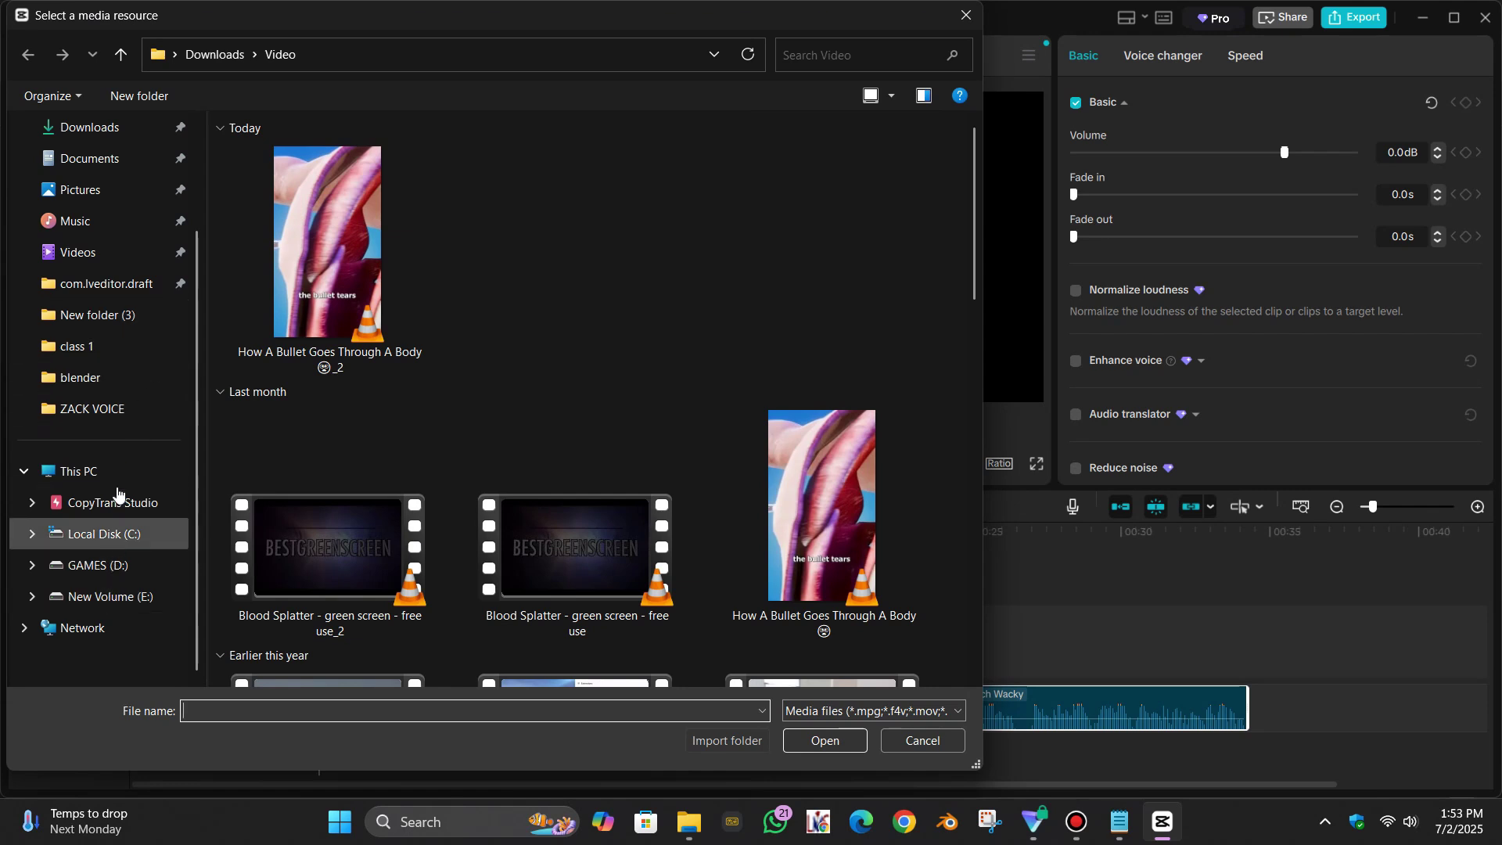
pyautogui.click(94, 408)
pyautogui.click(122, 55)
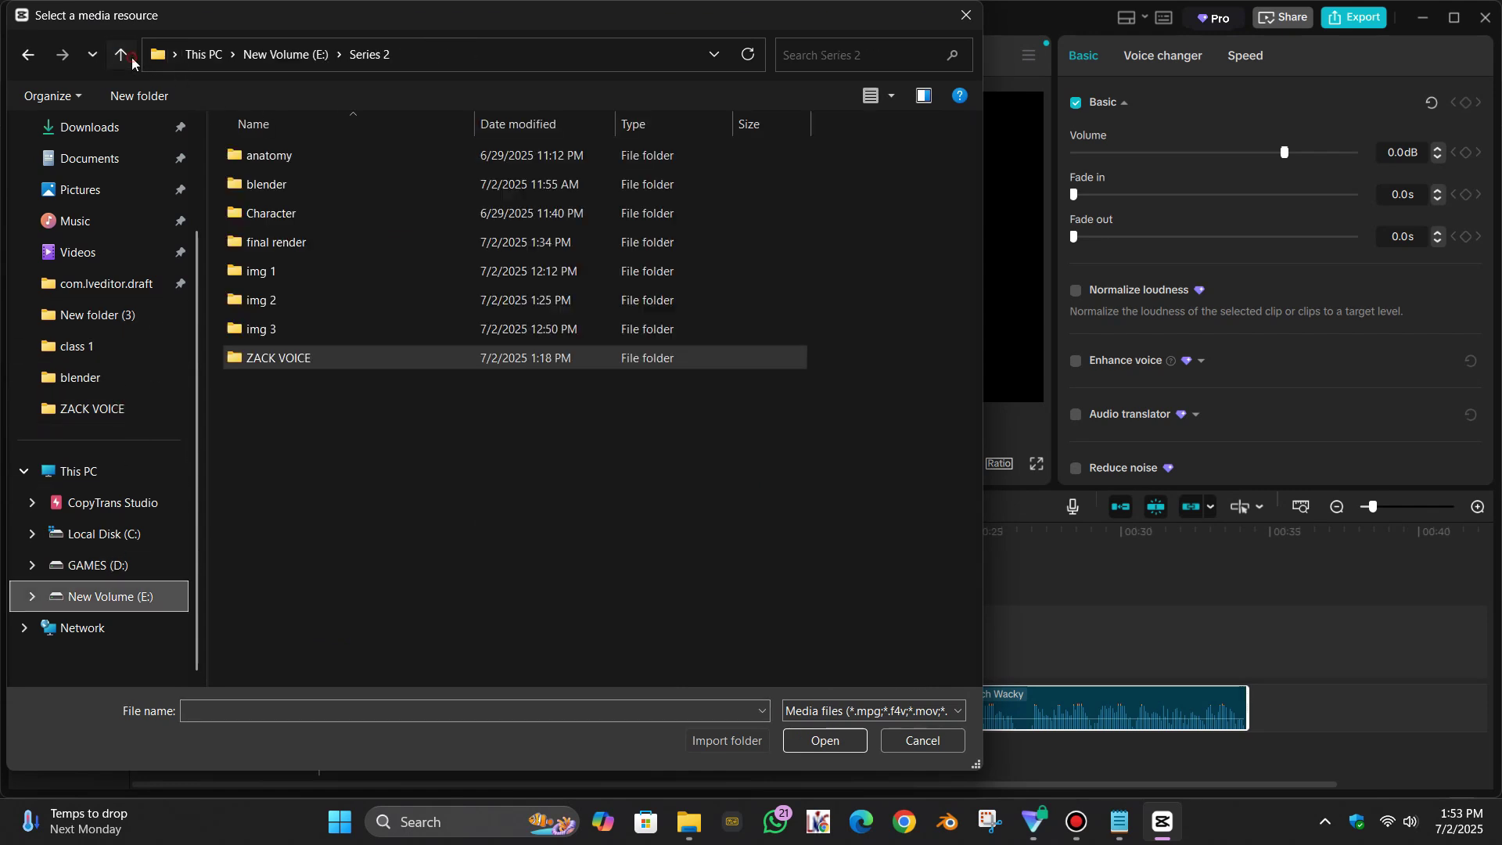
pyautogui.doubleClick(280, 239)
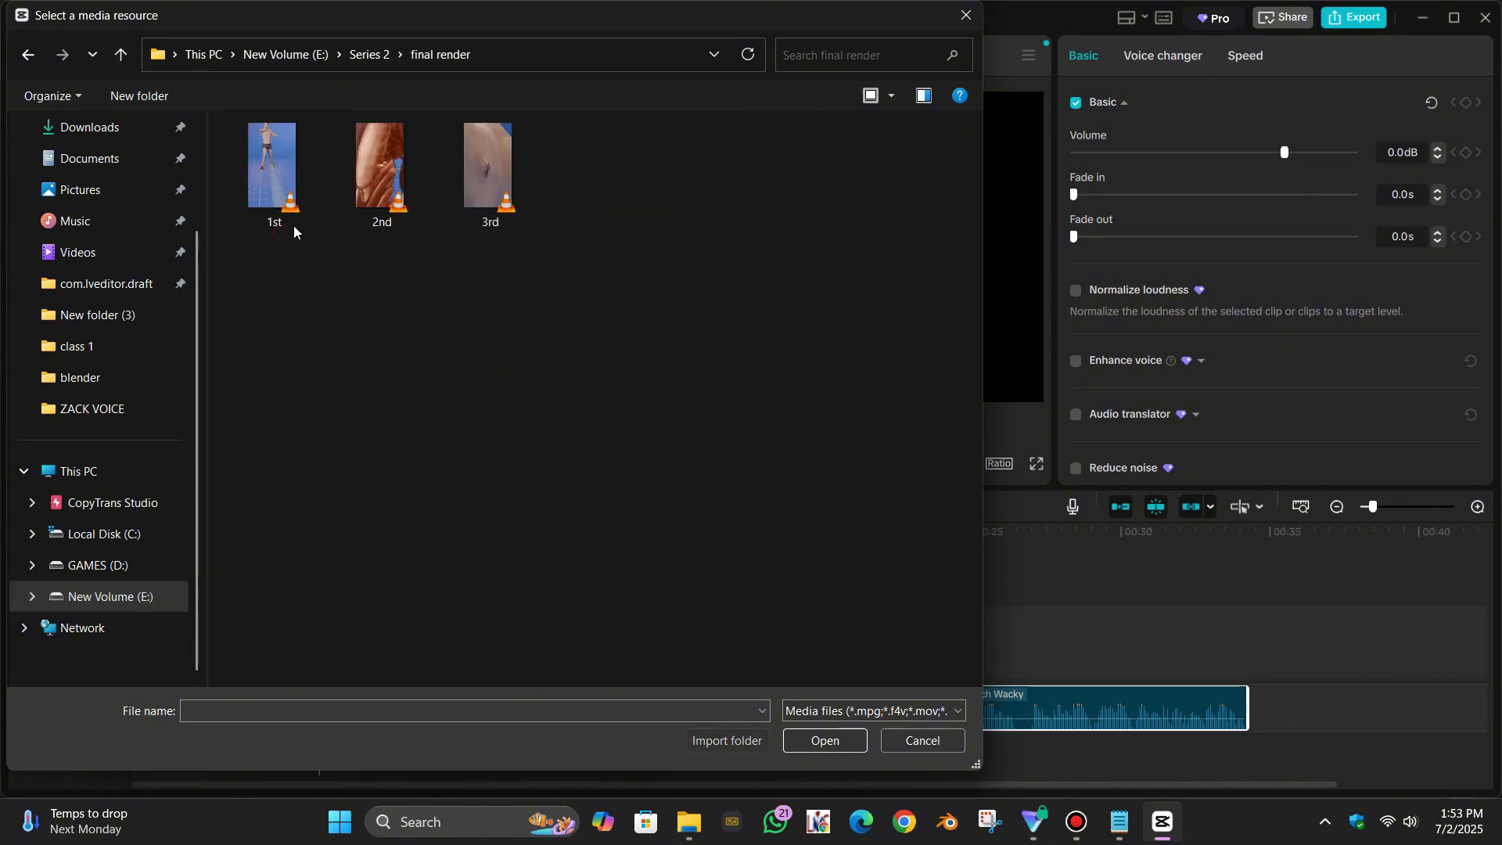
pyautogui.moveTo(516, 313); pyautogui.dragTo(282, 173)
pyautogui.click(826, 739)
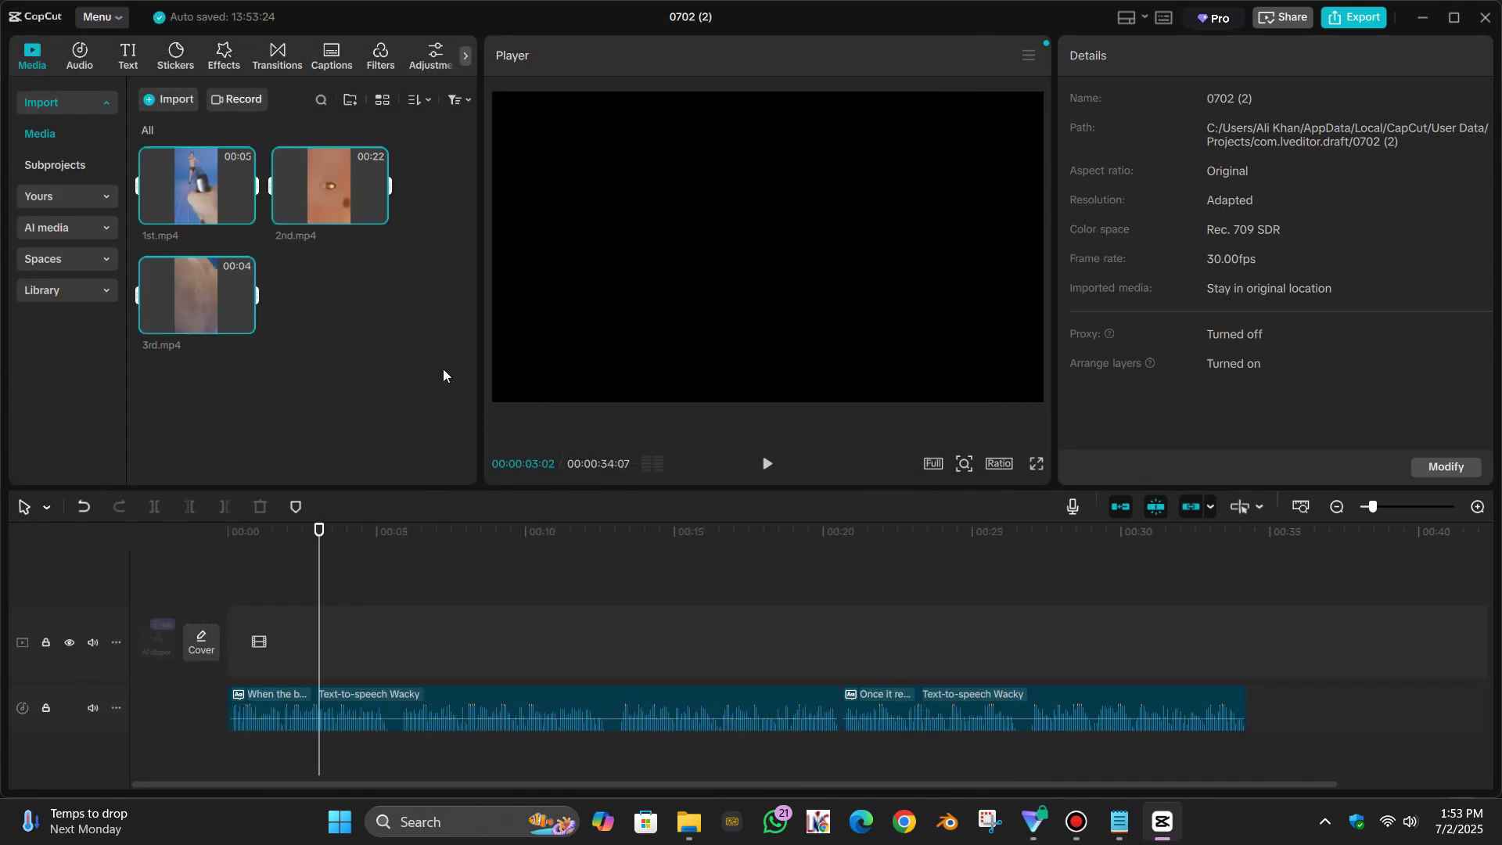
# Place 1st.mp4, 2nd.mp4 and 3rd.mp4 in order on the video track, then hide the top video track
pyautogui.moveTo(198, 188); pyautogui.dragTo(254, 636)
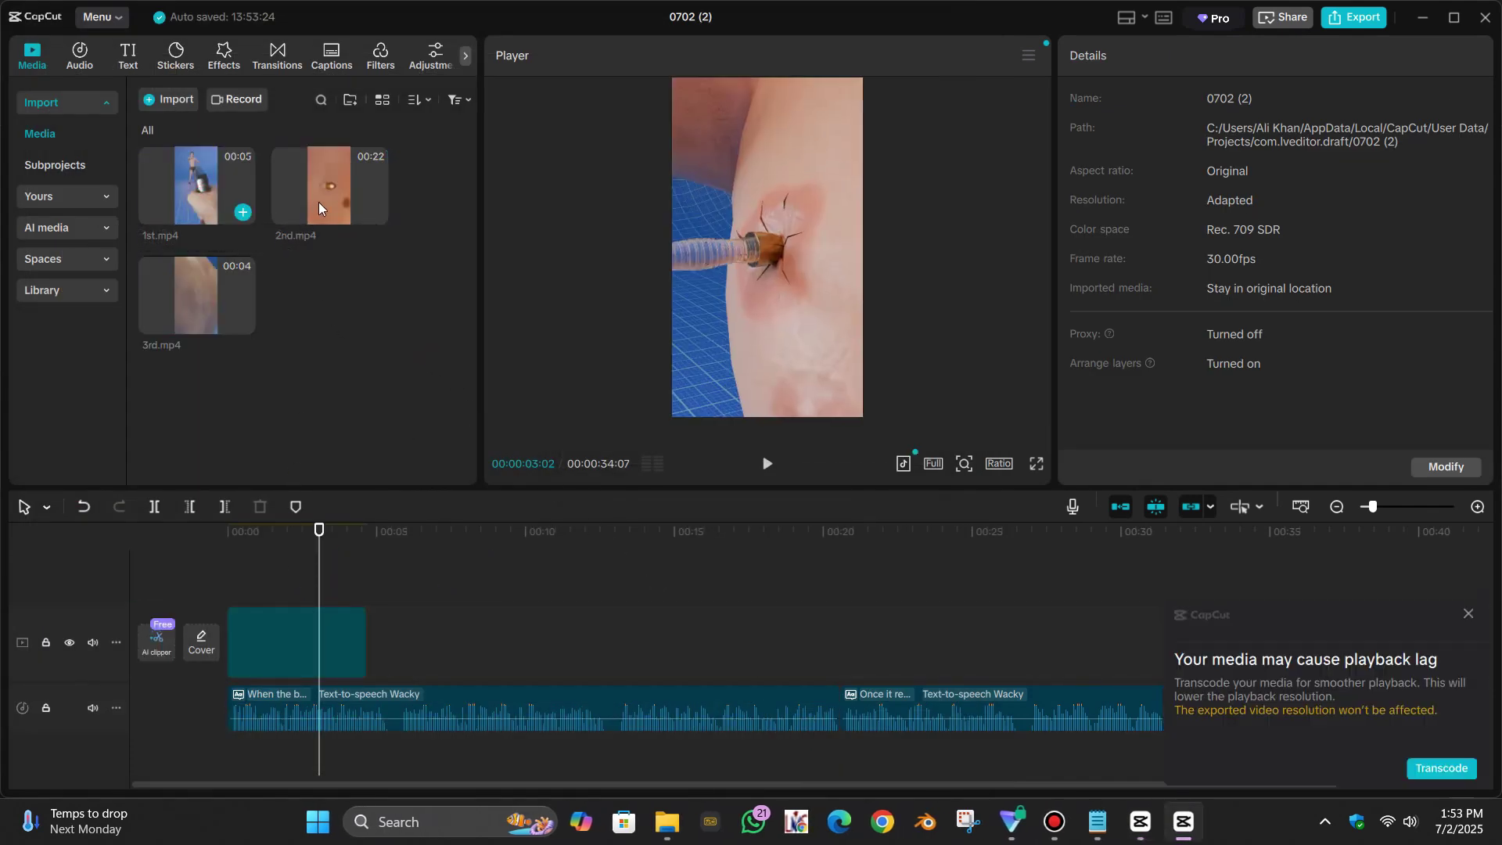
pyautogui.moveTo(462, 684); pyautogui.dragTo(388, 642)
pyautogui.click(269, 312)
pyautogui.moveTo(818, 529); pyautogui.dragTo(1045, 640)
pyautogui.click(1468, 615)
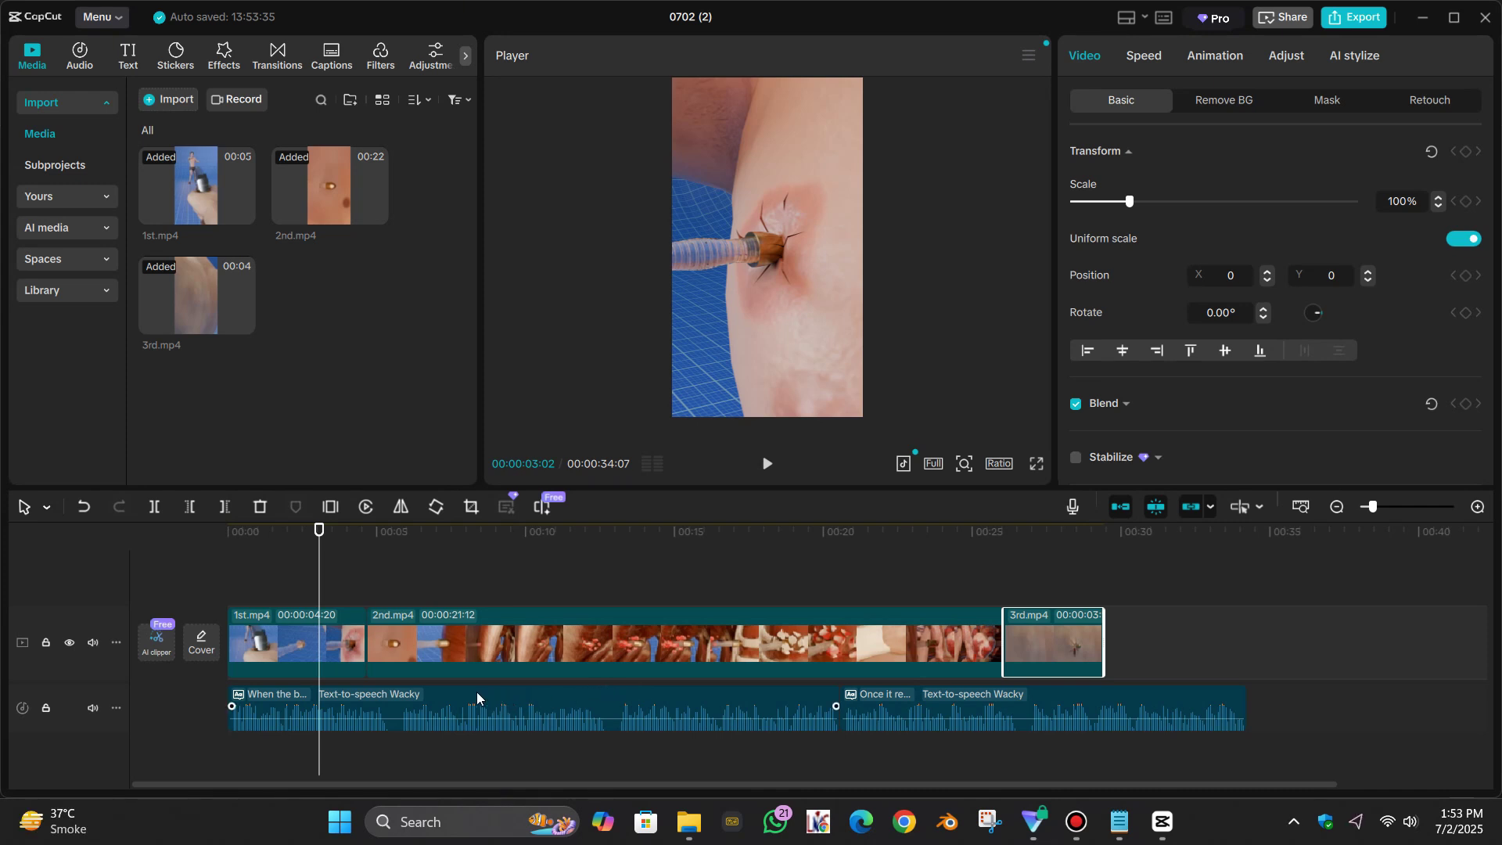
pyautogui.moveTo(318, 539); pyautogui.dragTo(307, 540)
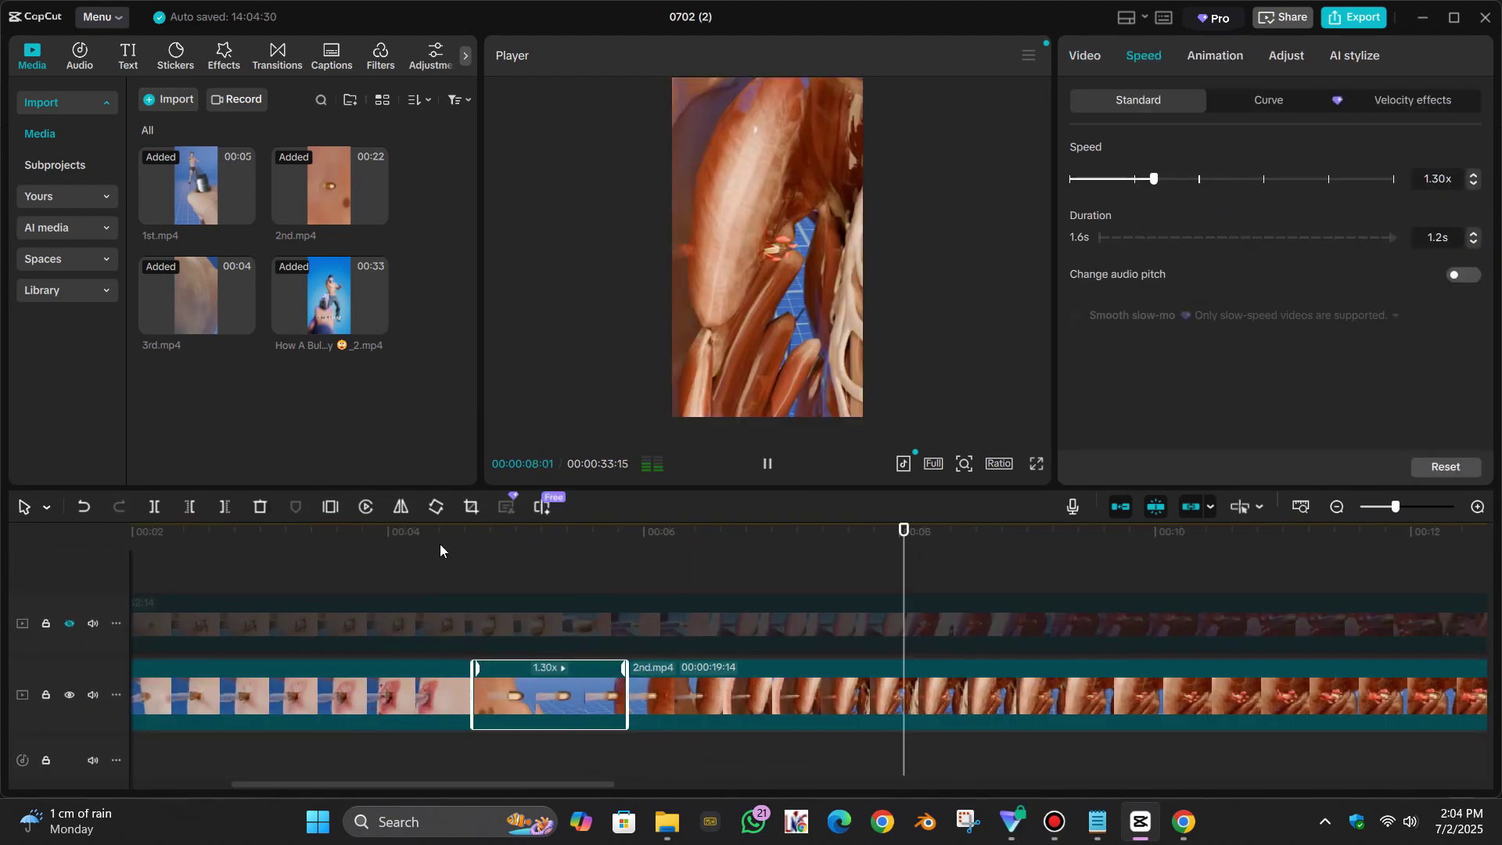
pyautogui.click(69, 624)
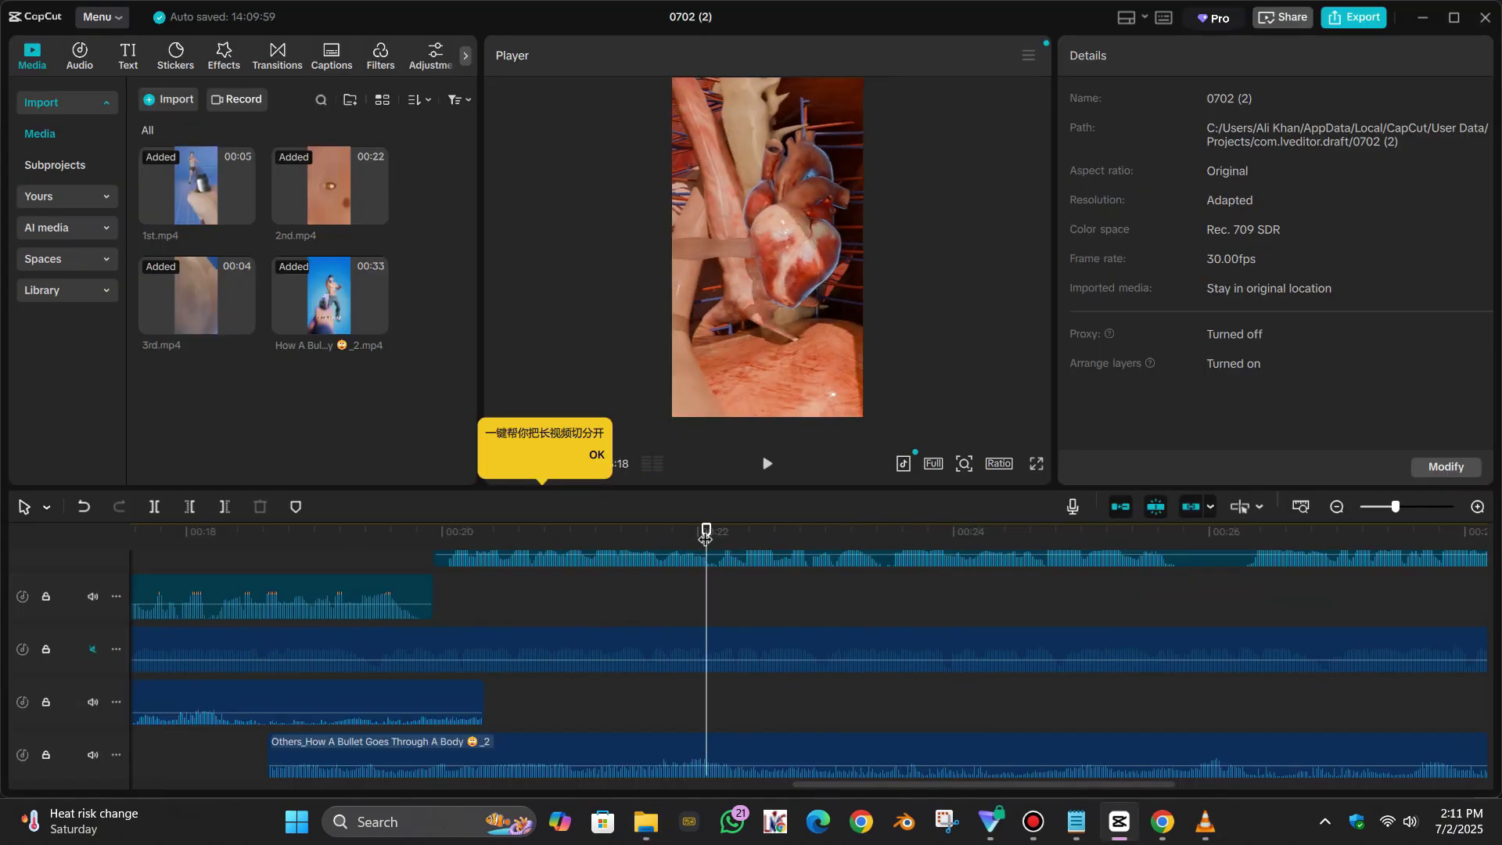
pyautogui.moveTo(704, 532); pyautogui.dragTo(561, 541)
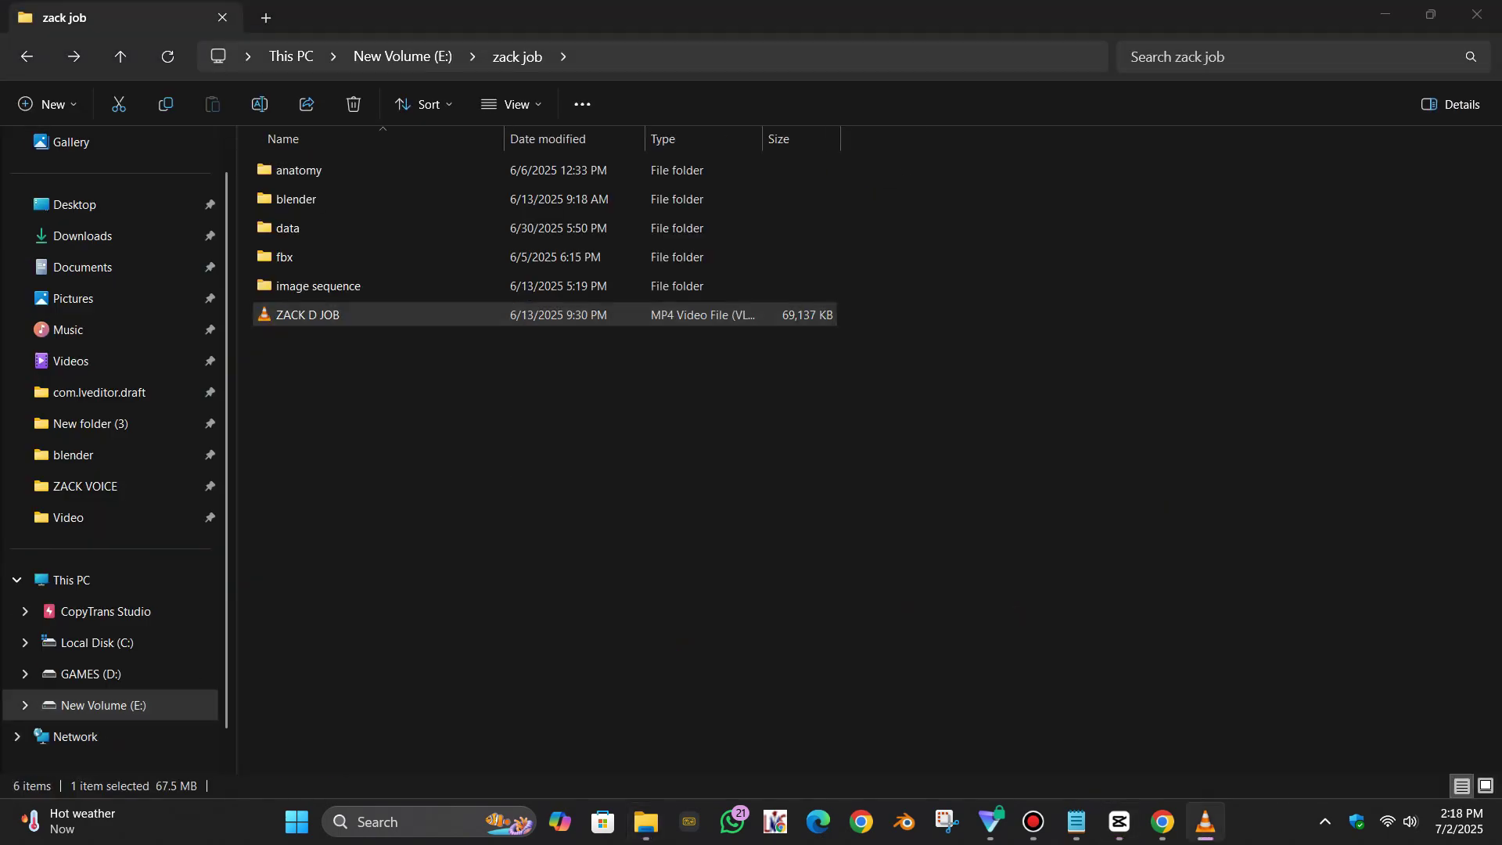
pyautogui.hotkey('alt', 'Tab')
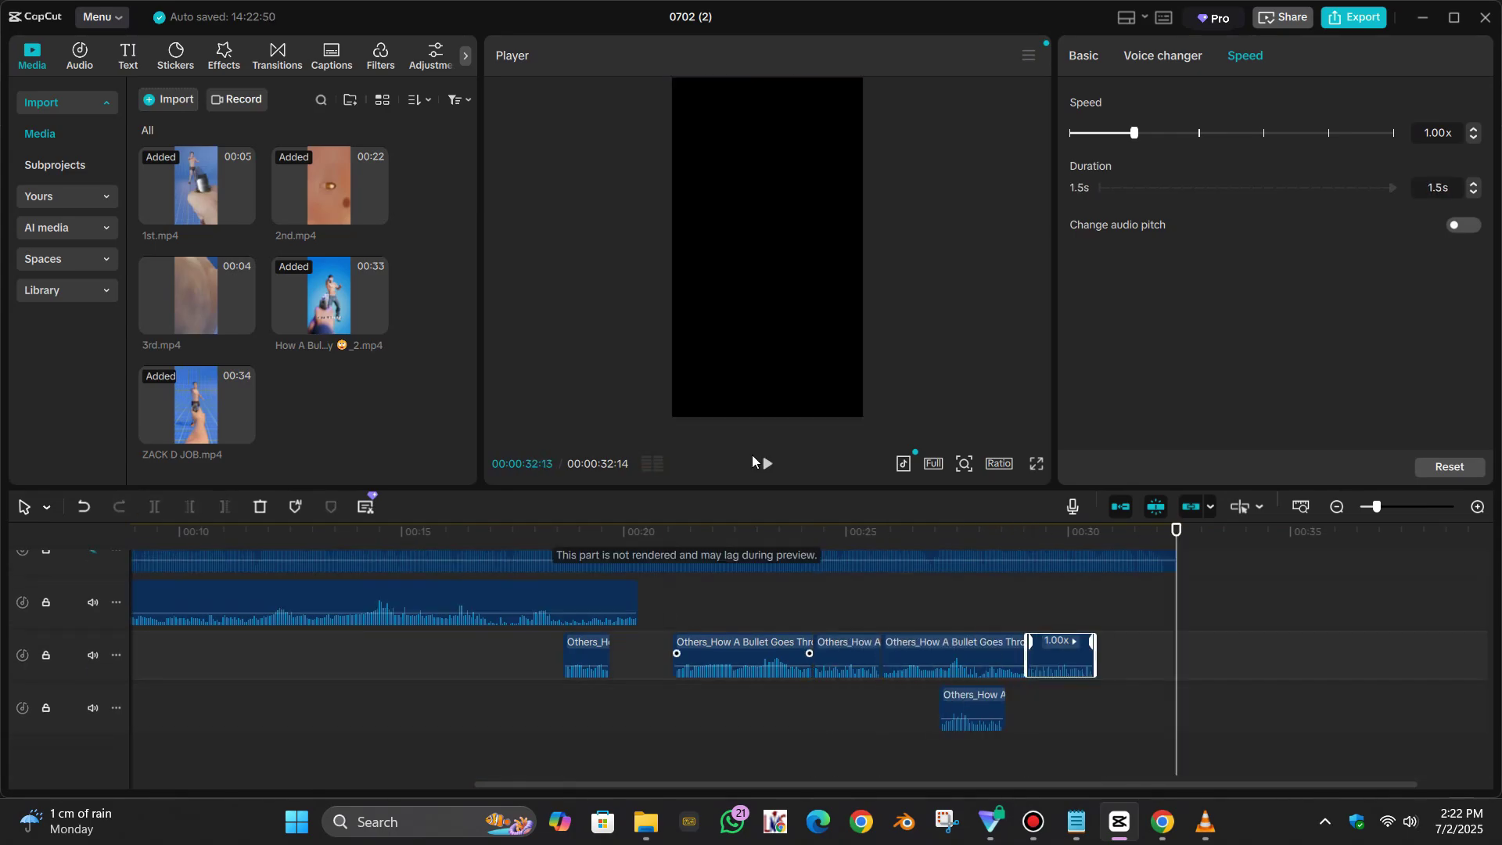
pyautogui.click(1036, 463)
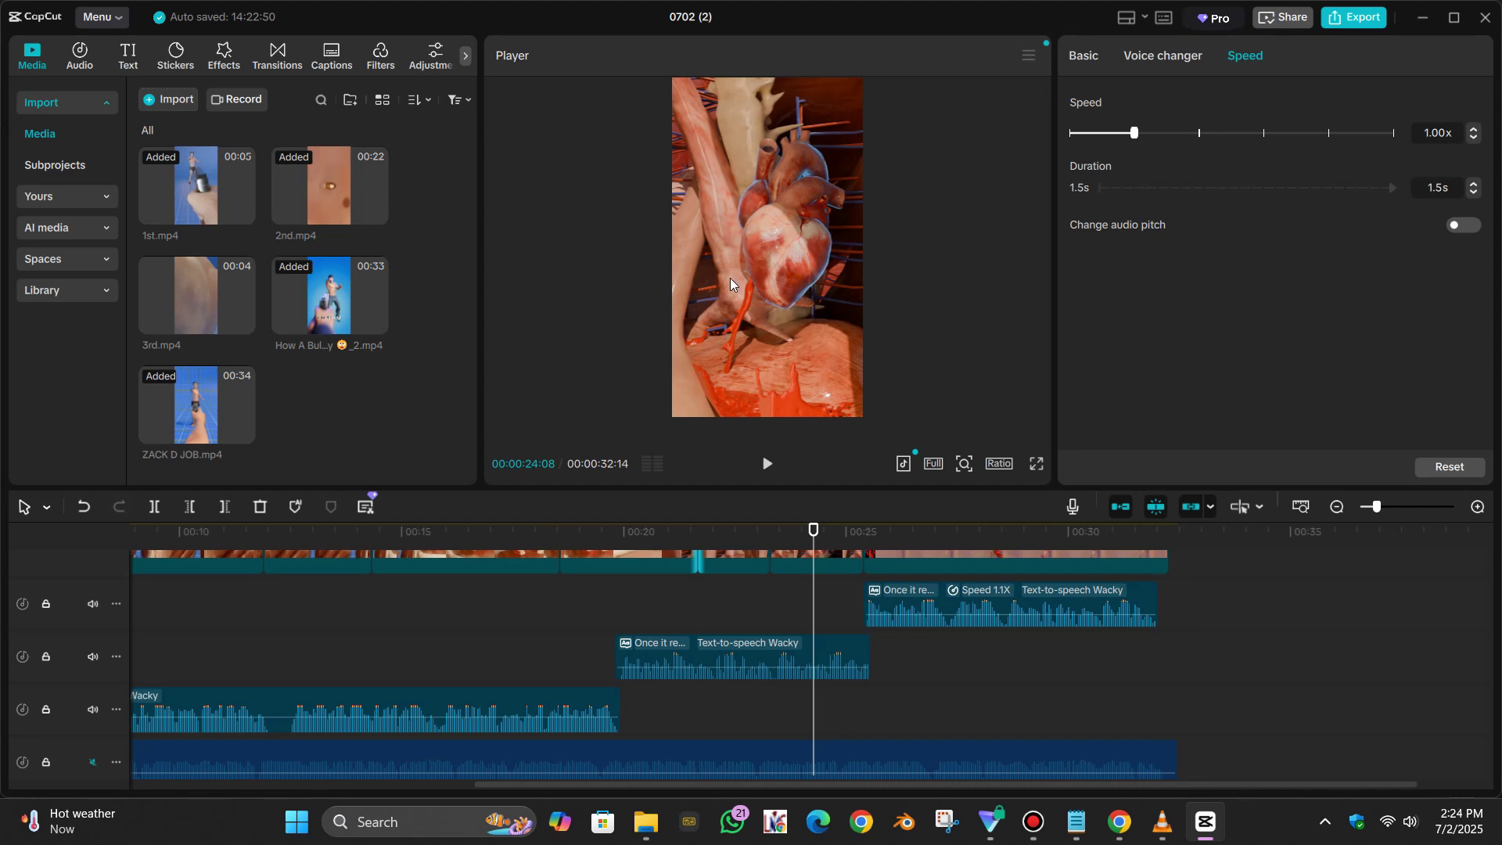
pyautogui.scroll(-2, 873, 602)
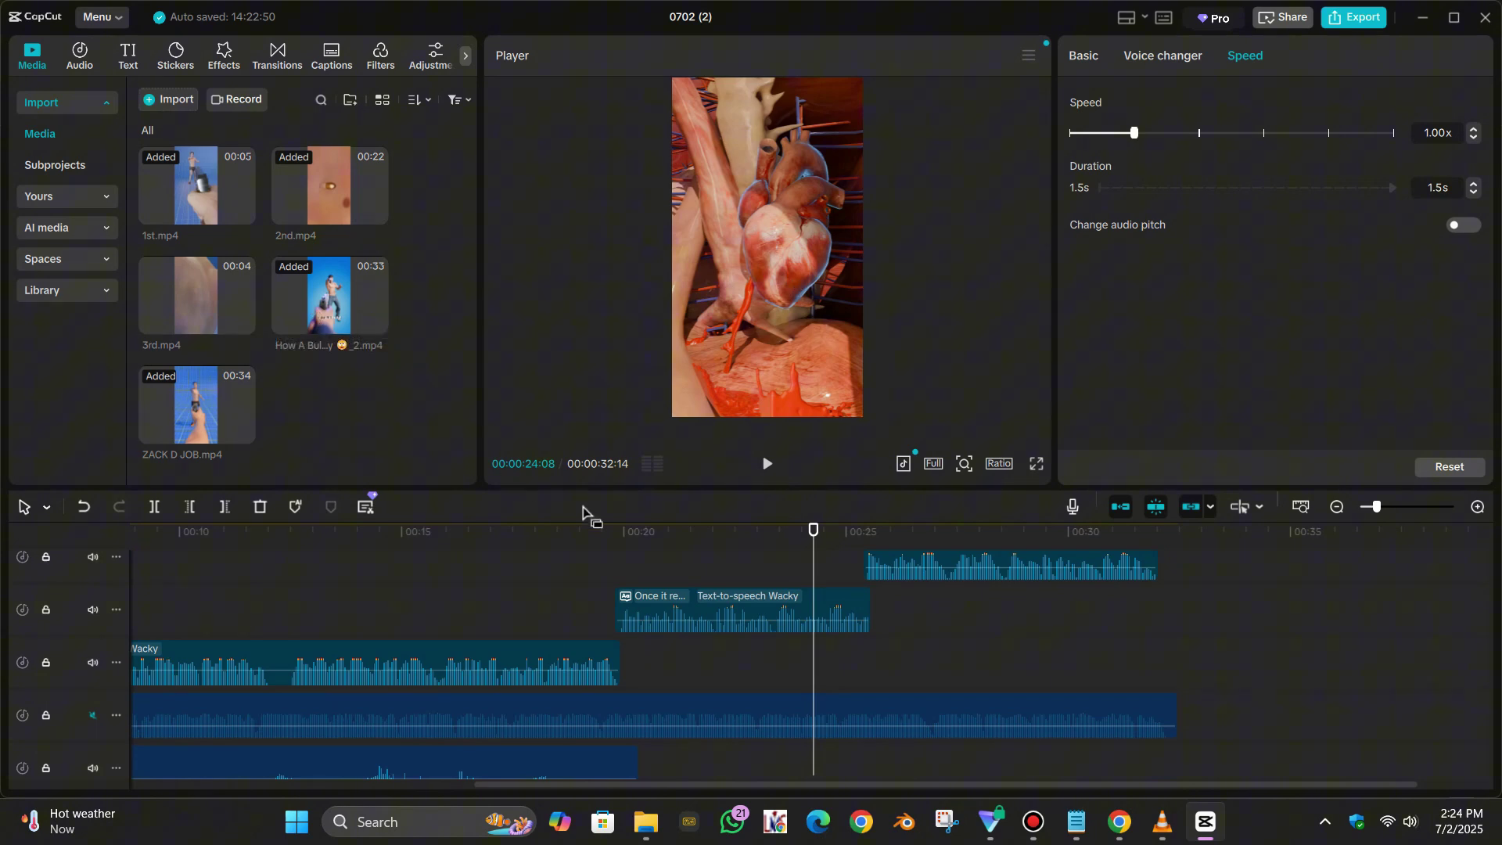
pyautogui.scroll(-4, 687, 704)
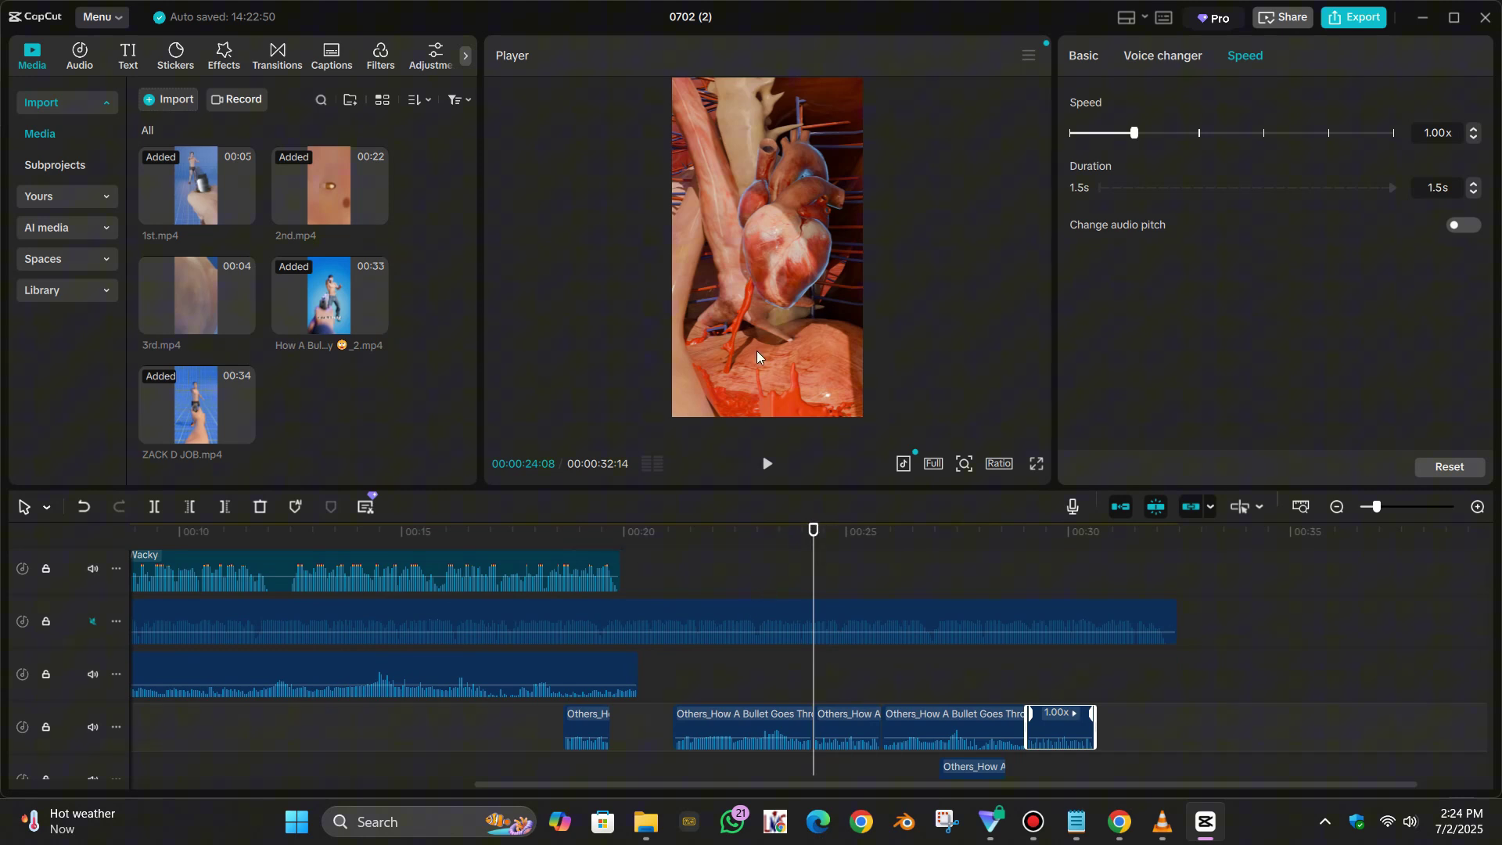
pyautogui.moveTo(813, 530); pyautogui.dragTo(560, 552)
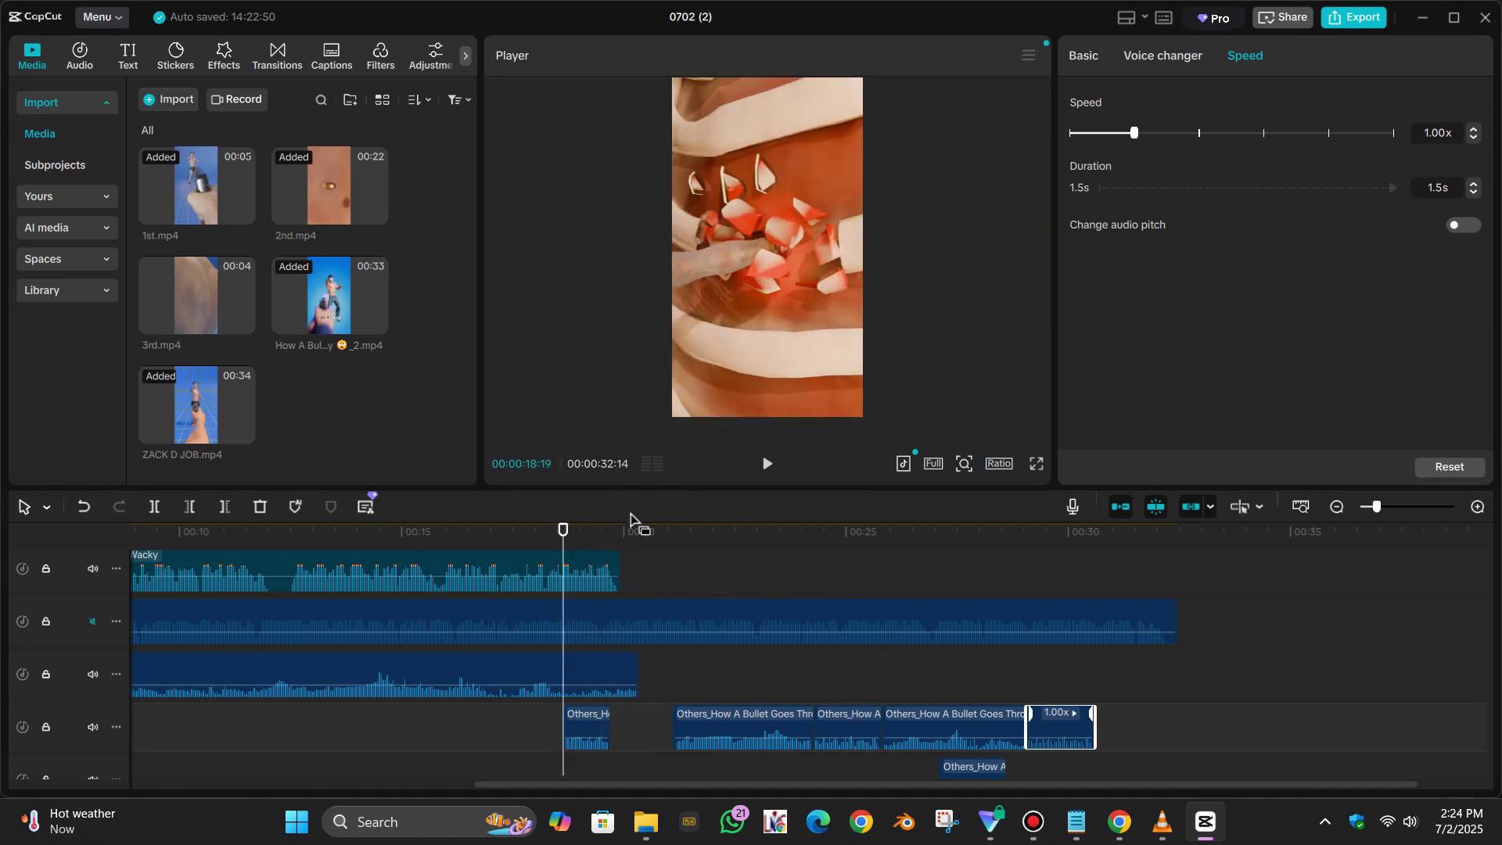
pyautogui.moveTo(200, 425)
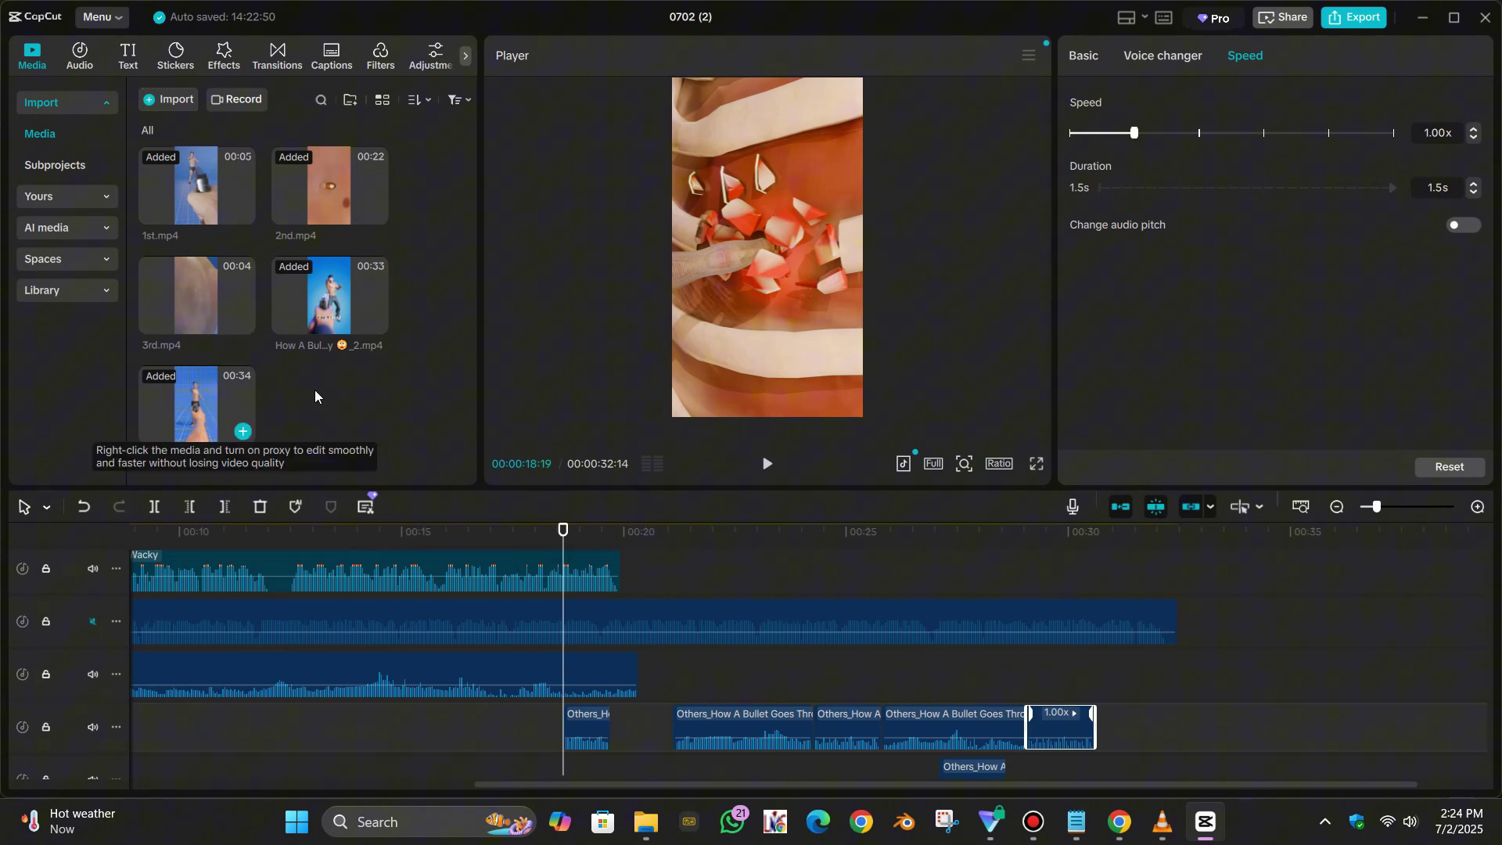
pyautogui.moveTo(565, 539); pyautogui.dragTo(471, 527)
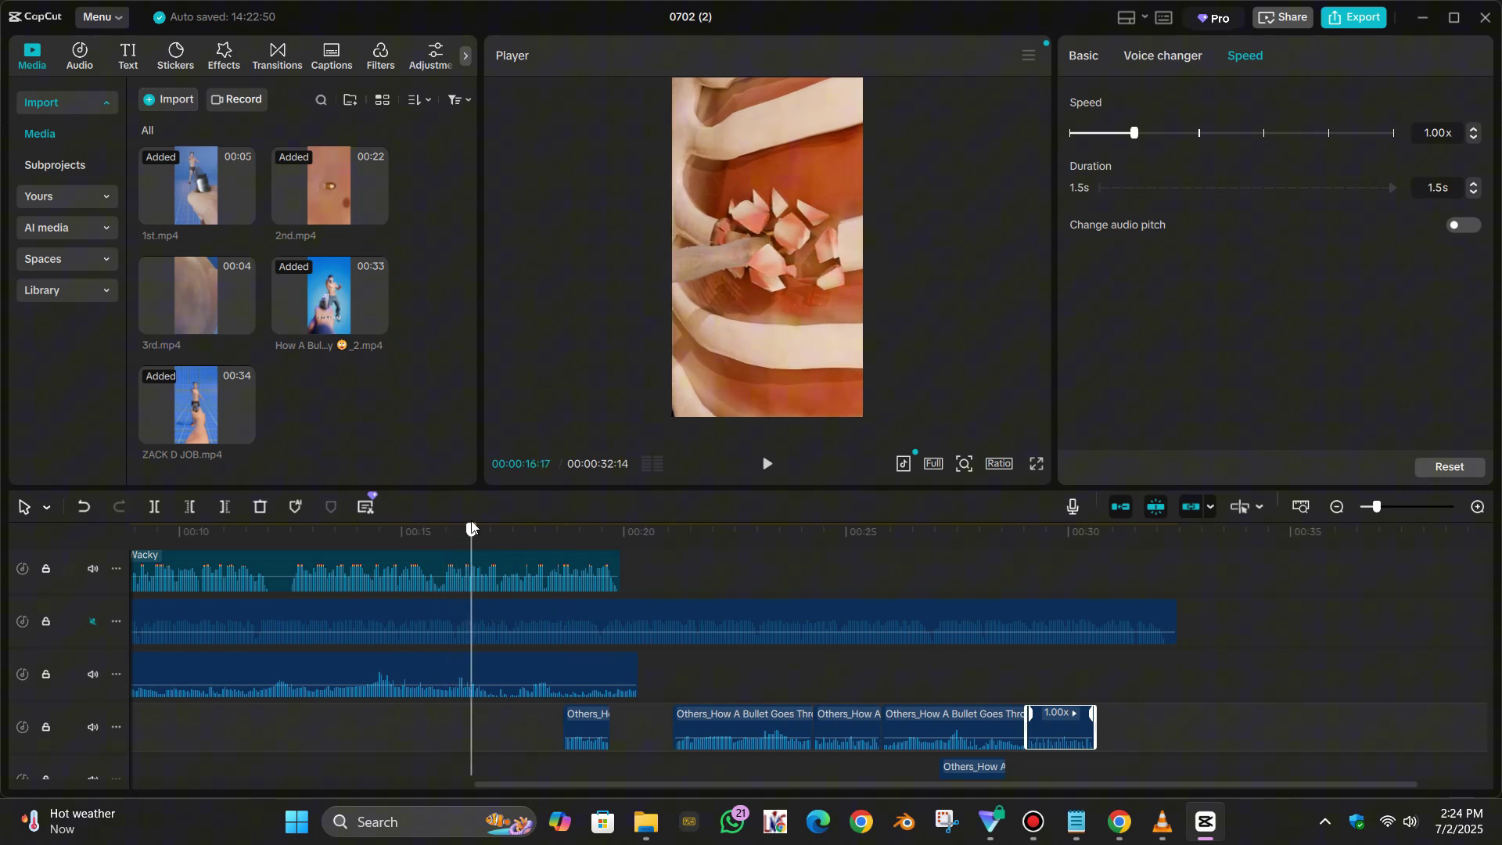